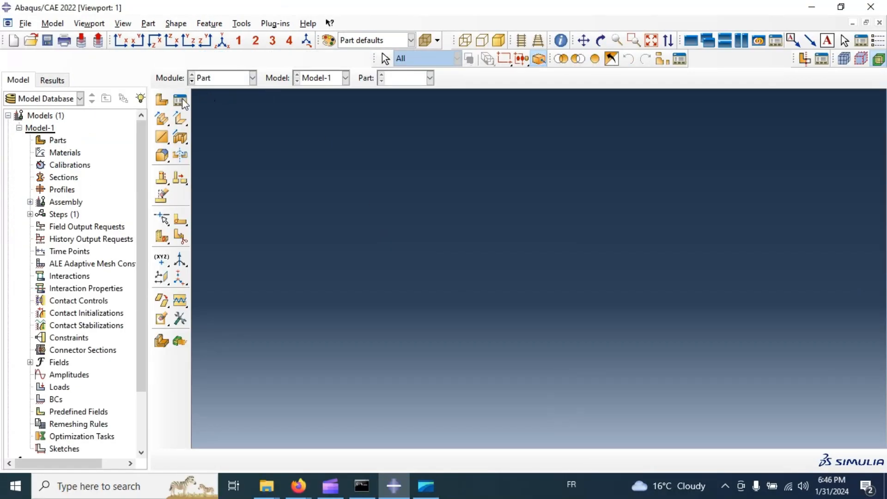
# Create a 3D deformable solid extrusion part named Specimen with an approximate size of 1000.
pyautogui.click(162, 102)
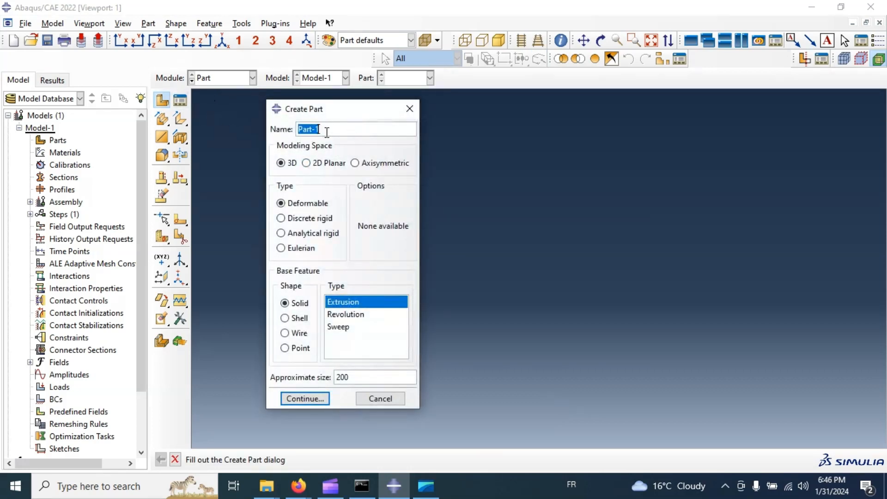
pyautogui.write('Specimen')
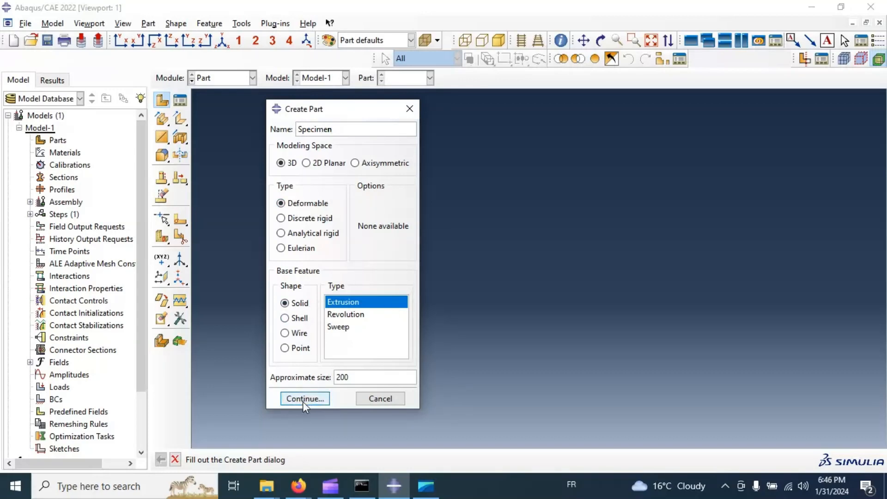
pyautogui.doubleClick(342, 377)
pyautogui.write('1000')
pyautogui.click(305, 398)
# Sketch a horizontal rectangle about 485 wide and 100 high around the sketch origin.
pyautogui.click(179, 119)
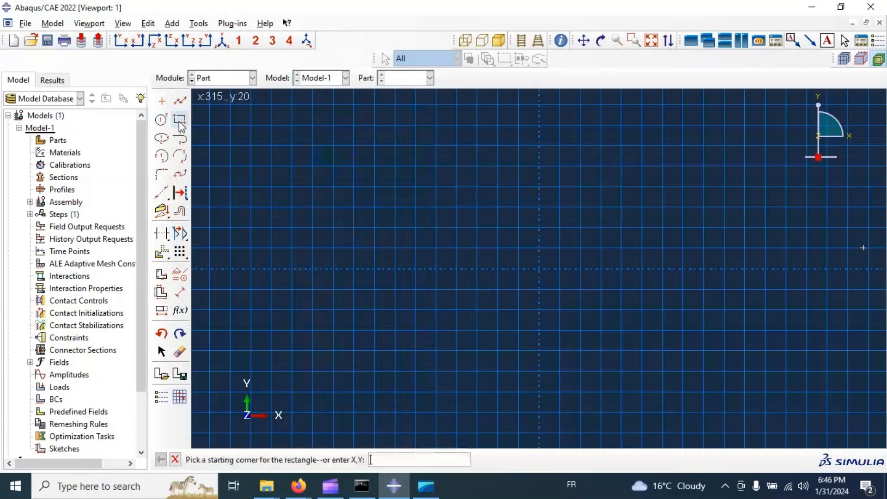
pyautogui.click(318, 192)
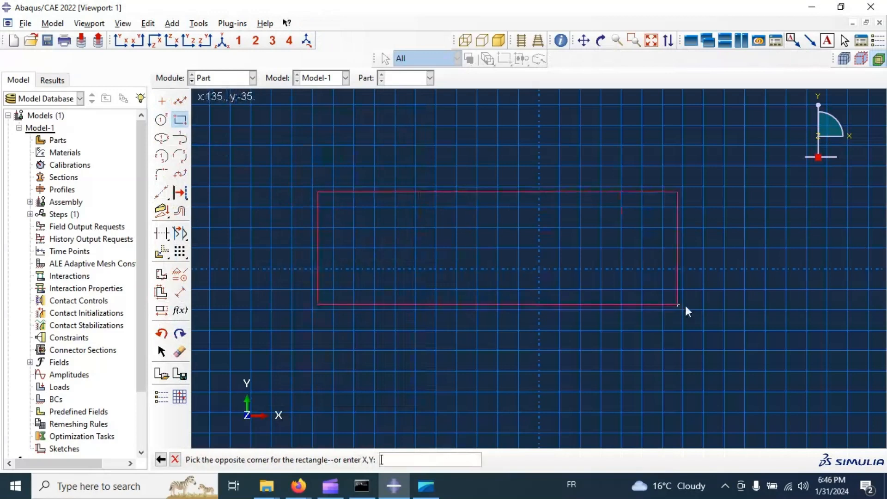
pyautogui.click(816, 294)
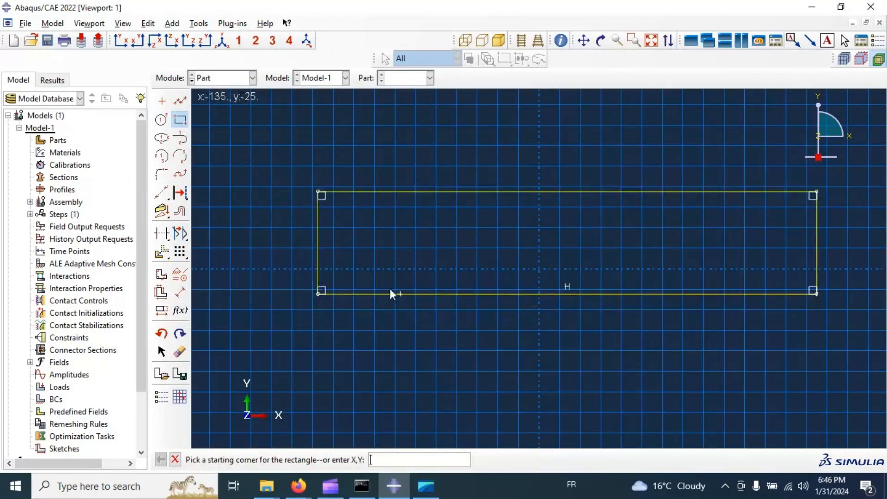
# Dimension the rectangle's lower horizontal edge and set its length to 500.
pyautogui.click(180, 292)
pyautogui.click(427, 293)
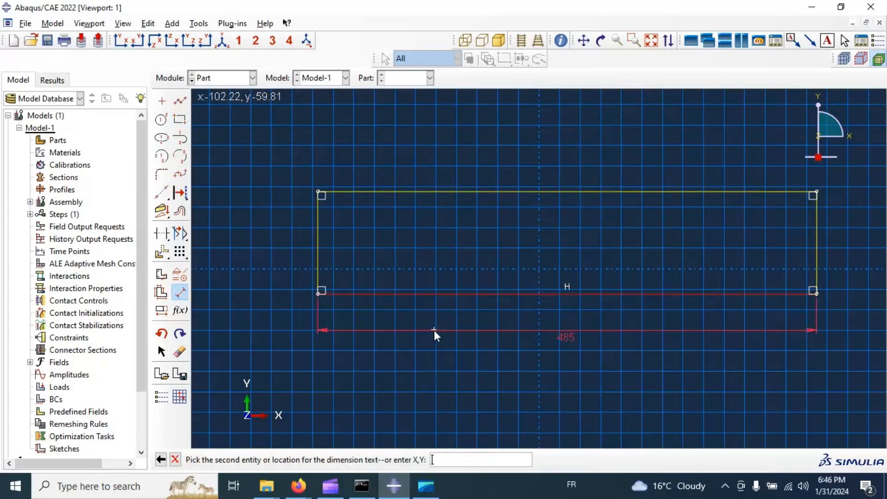
pyautogui.click(434, 329)
pyautogui.write('500')
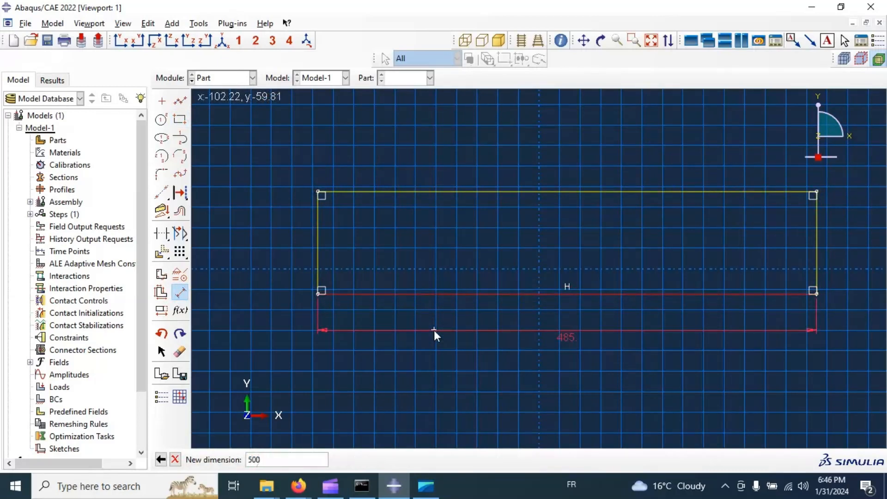
pyautogui.press('Return')
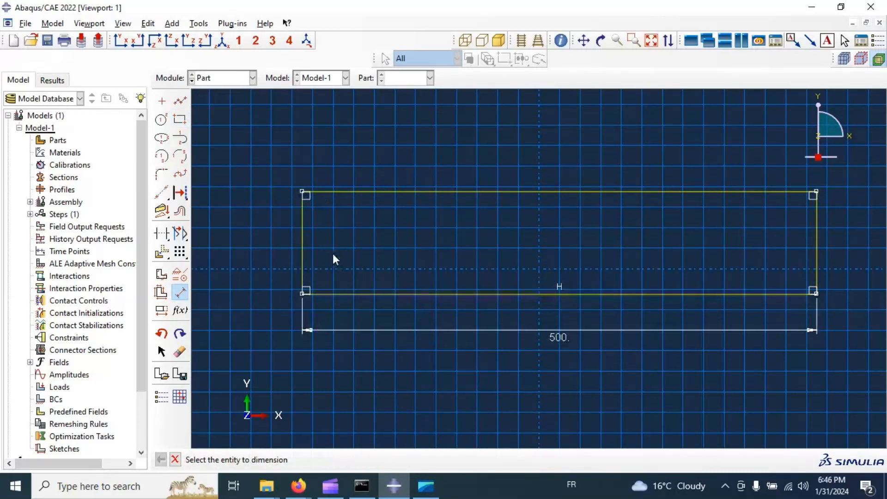
# Dimension the rectangle's left vertical edge and set its height to 150.
pyautogui.click(301, 255)
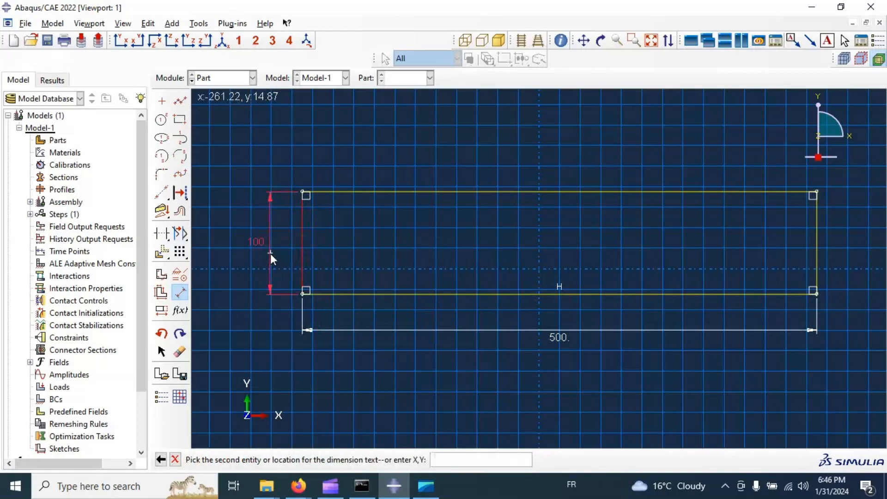
pyautogui.click(271, 254)
pyautogui.write('150')
pyautogui.press('Return')
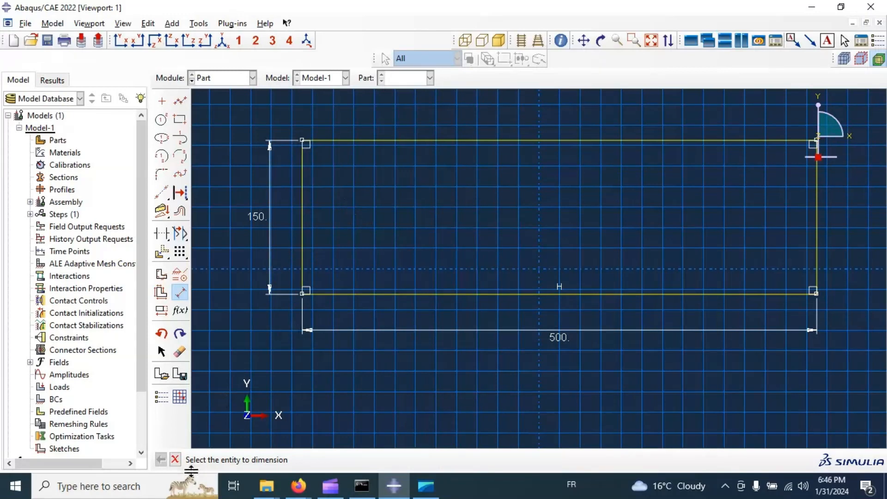
pyautogui.click(175, 459)
# Finish the sketch and extrude the rectangle to a depth of 150.
pyautogui.click(340, 459)
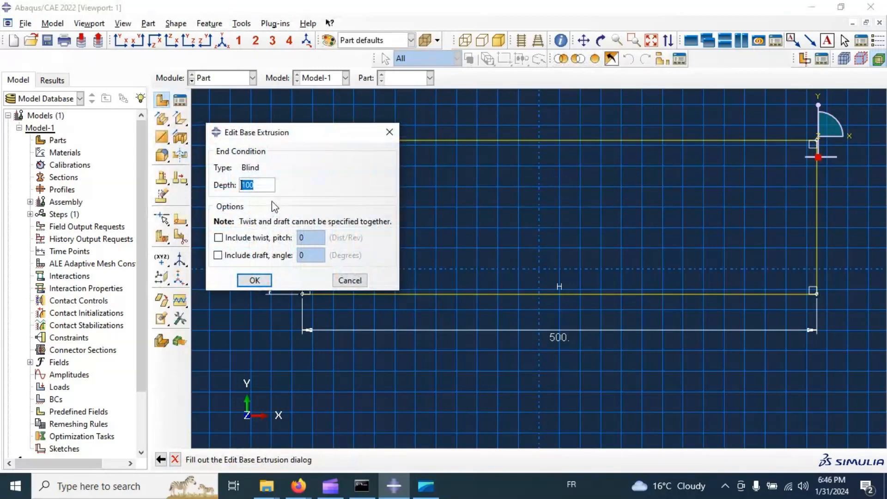
pyautogui.write('150')
pyautogui.press('Return')
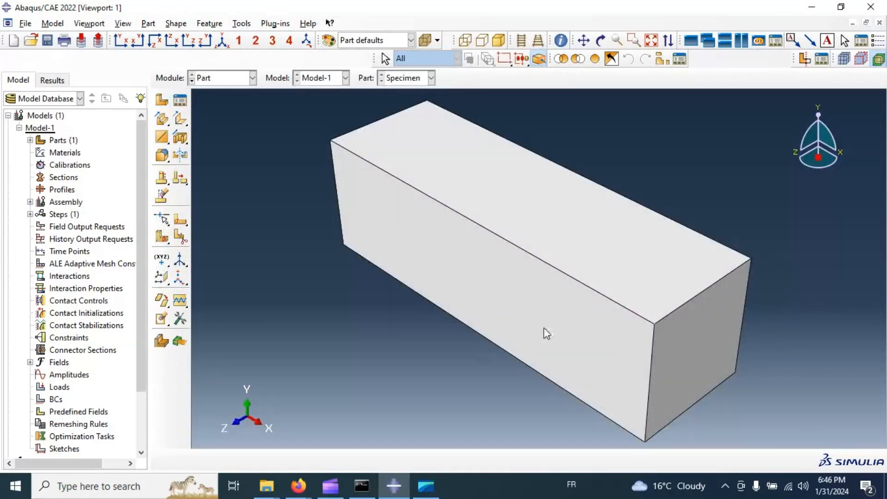
# Create a datum plane offset 100 from the YZ principal plane.
pyautogui.scroll(-2, 513, 277)
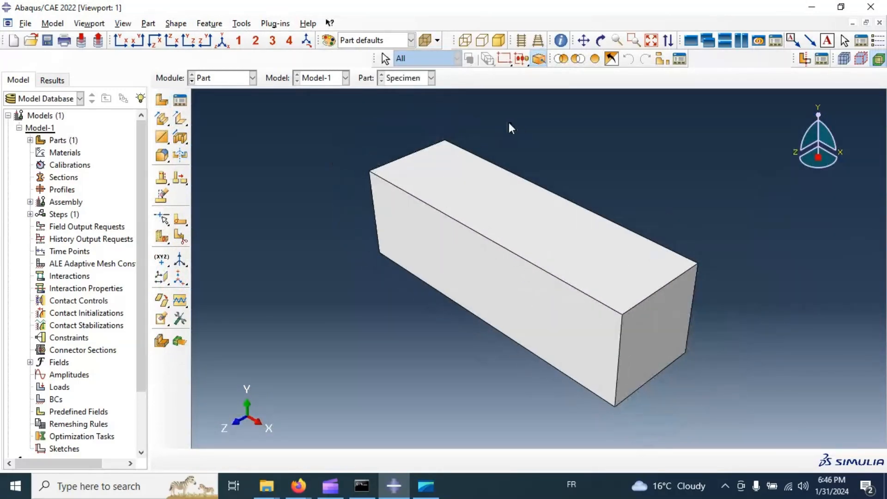
pyautogui.click(601, 41)
pyautogui.moveTo(599, 121); pyautogui.dragTo(408, 157)
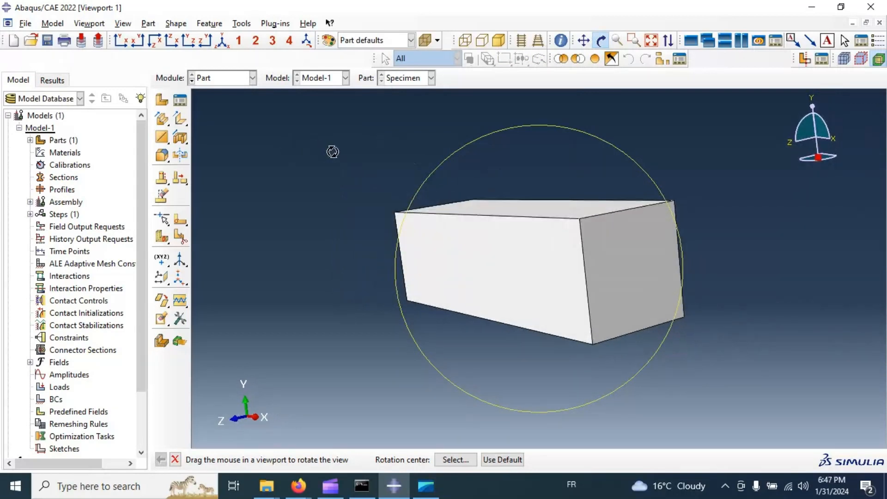
pyautogui.moveTo(517, 262); pyautogui.dragTo(448, 245)
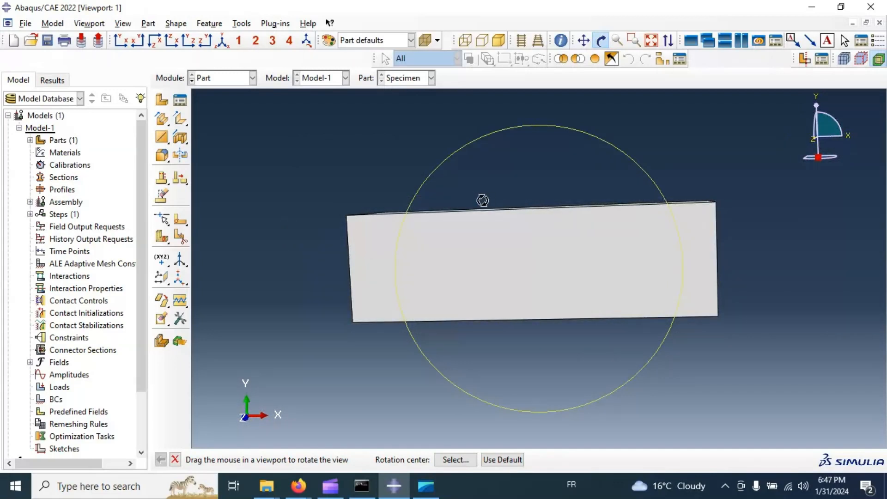
pyautogui.click(161, 278)
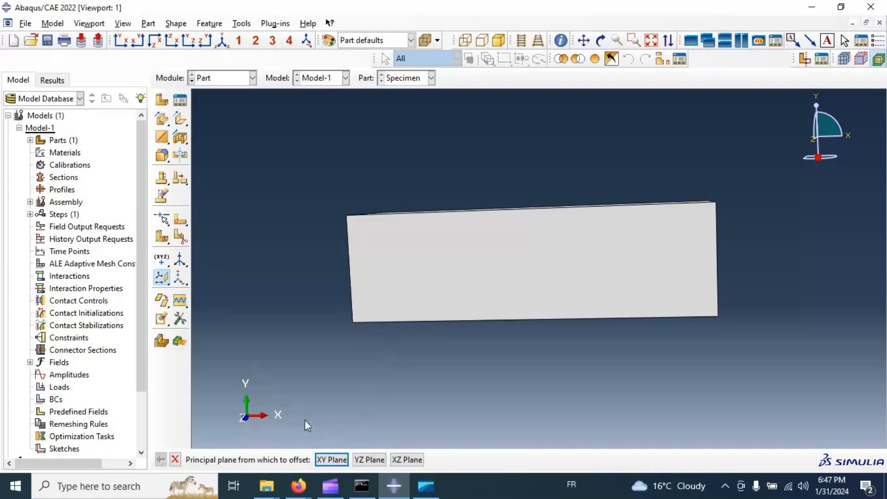
pyautogui.click(369, 460)
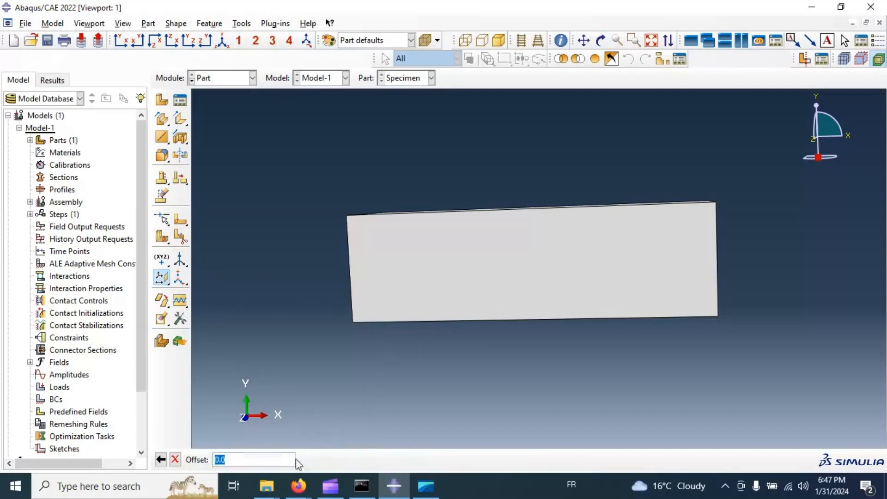
pyautogui.write('50')
pyautogui.write('100')
pyautogui.press('Return')
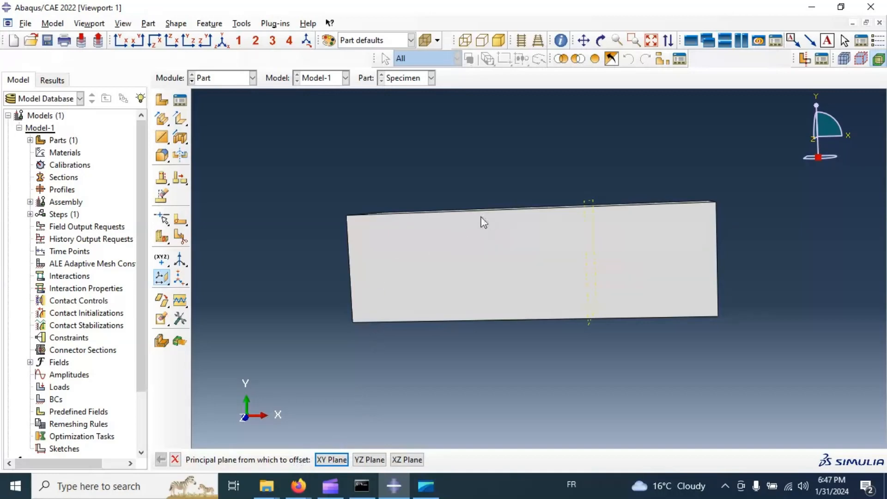
# Create a datum plane on the beam's negative-X end face through three of its corner points.
pyautogui.click(600, 42)
pyautogui.moveTo(555, 264); pyautogui.dragTo(582, 265)
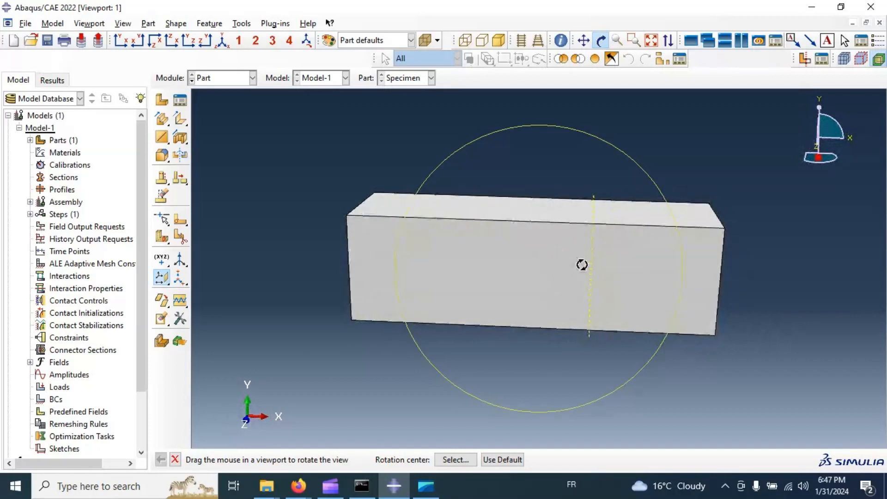
pyautogui.click(174, 459)
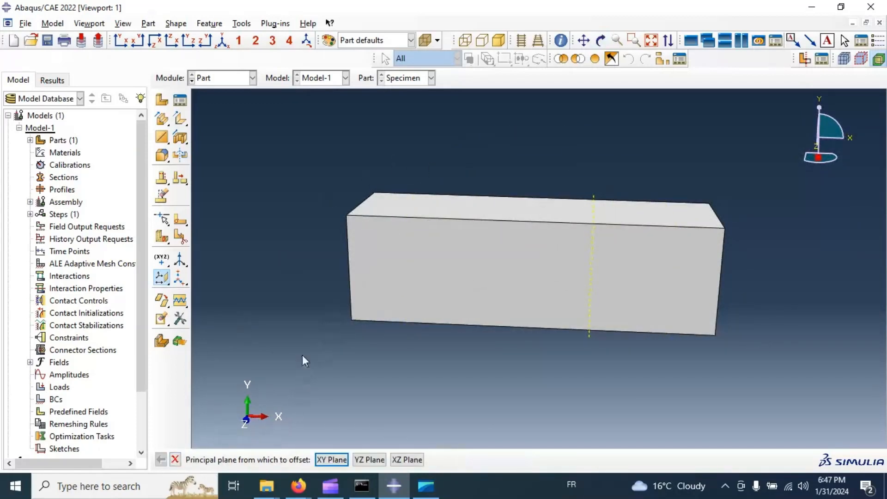
pyautogui.click(169, 279)
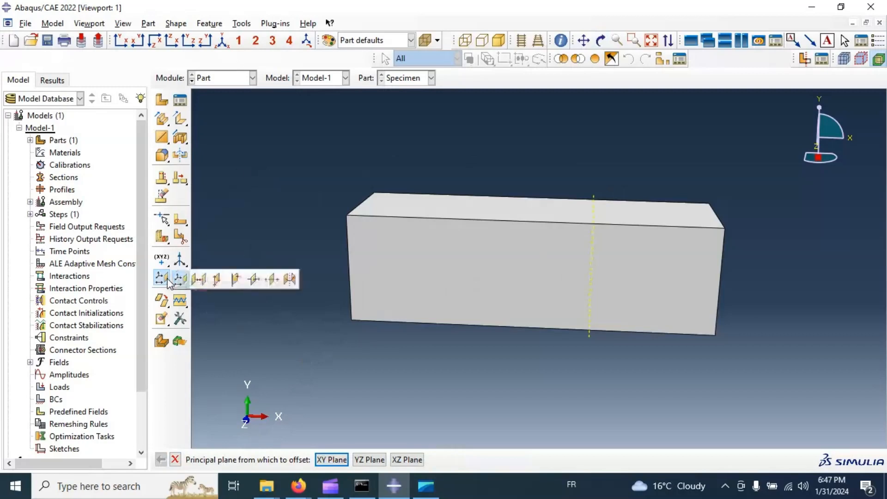
pyautogui.click(218, 280)
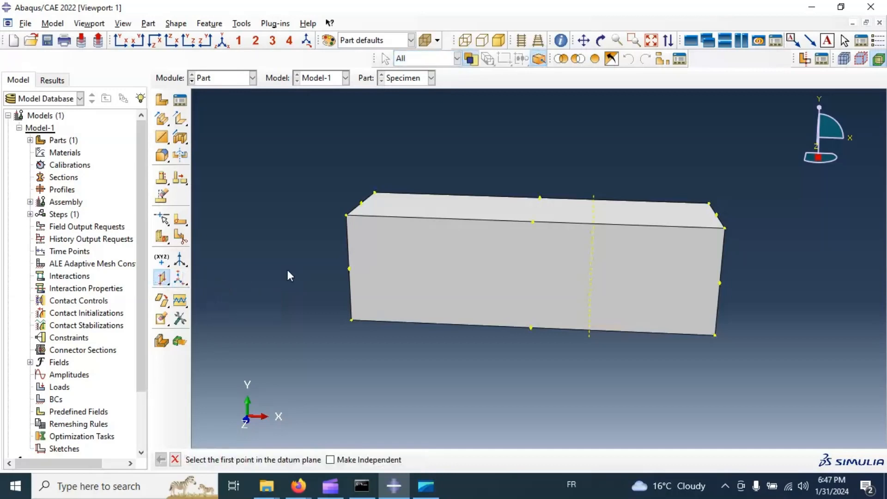
pyautogui.click(346, 215)
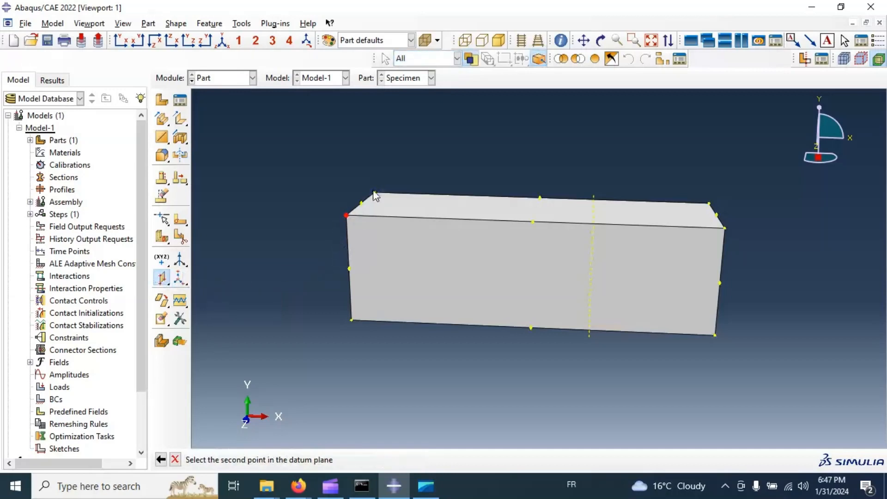
pyautogui.click(374, 192)
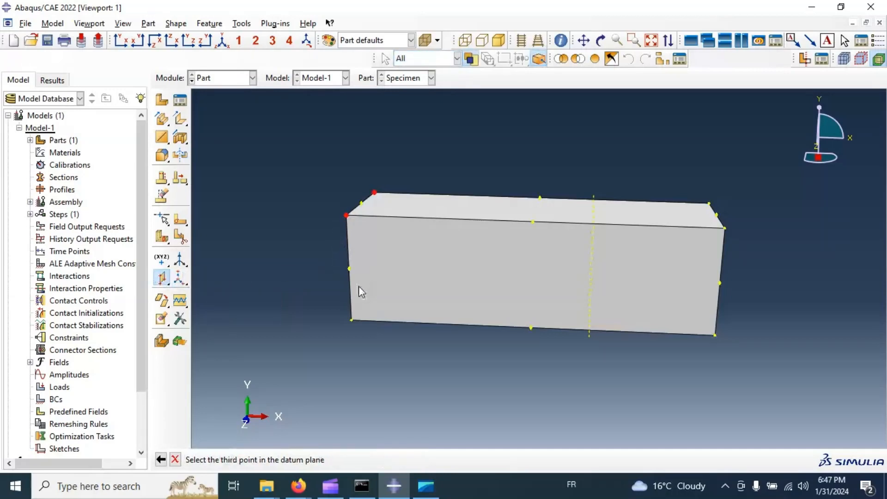
pyautogui.click(353, 320)
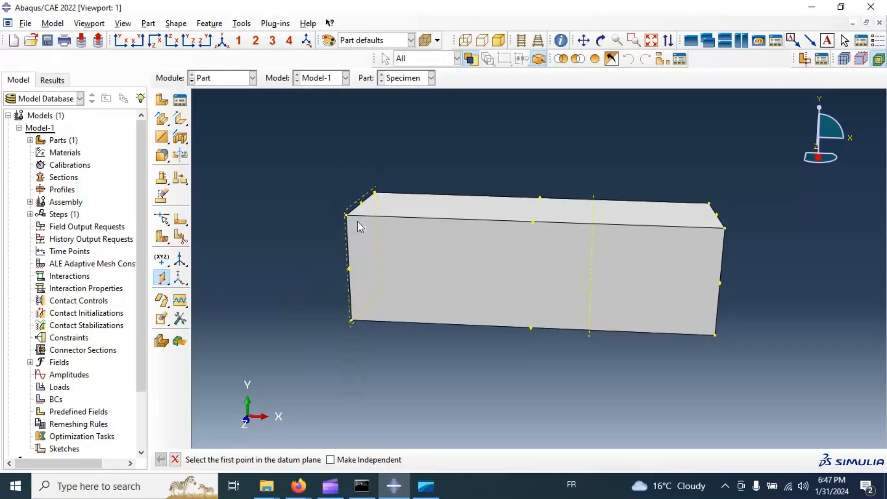
# Create a datum plane offset 100 from the end-face datum plane, with the offset direction flipped into the beam.
pyautogui.click(162, 278)
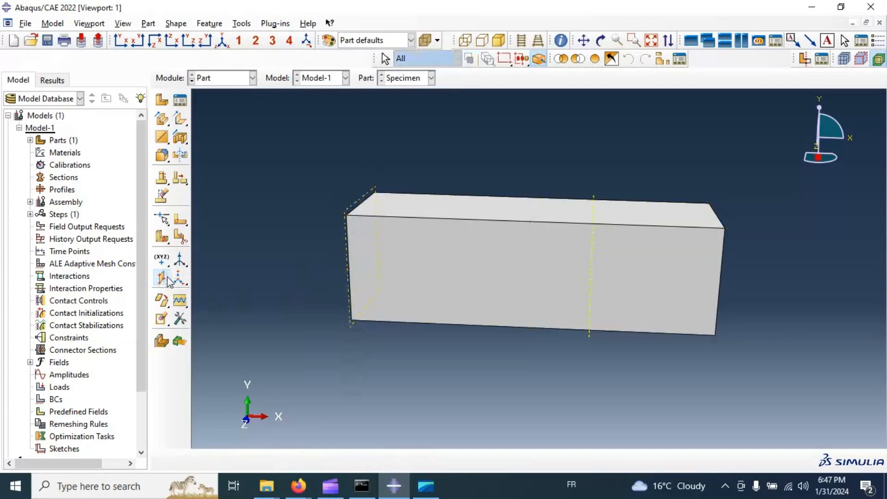
pyautogui.click(162, 279)
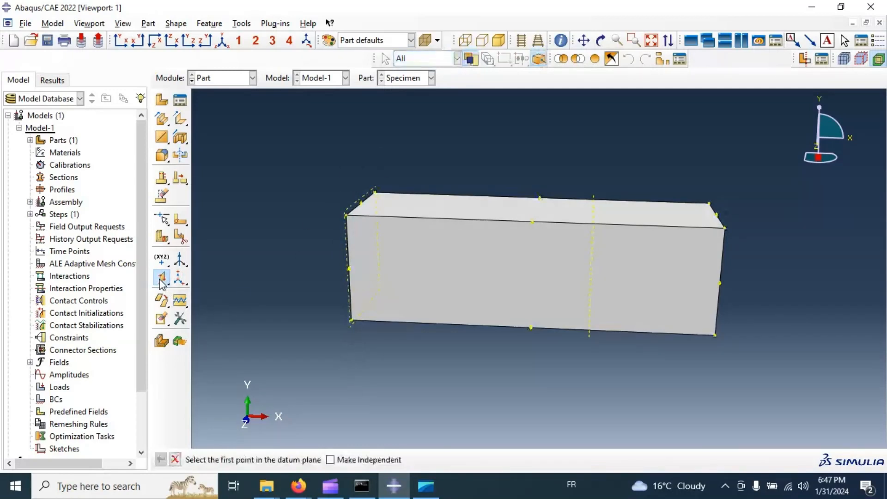
pyautogui.click(161, 279)
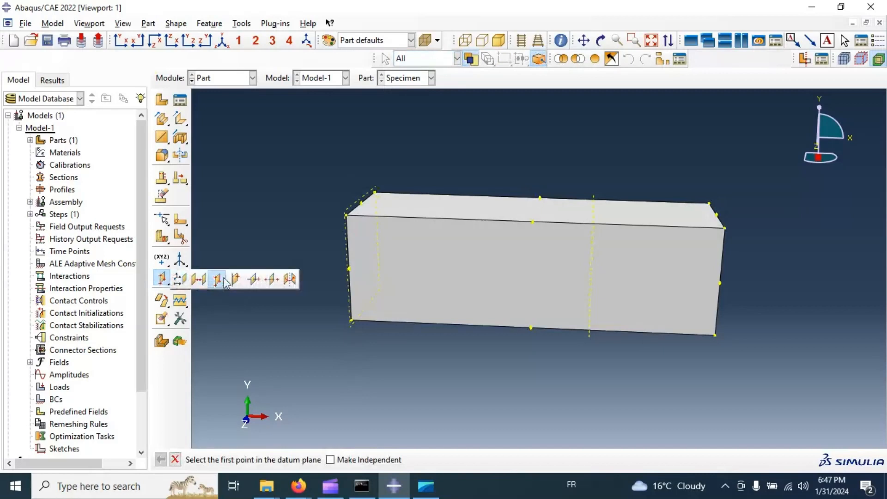
pyautogui.click(200, 280)
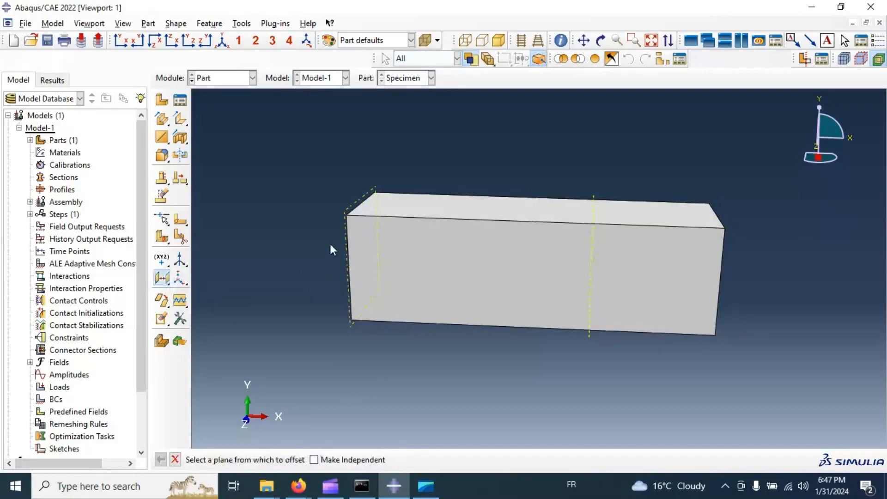
pyautogui.click(348, 218)
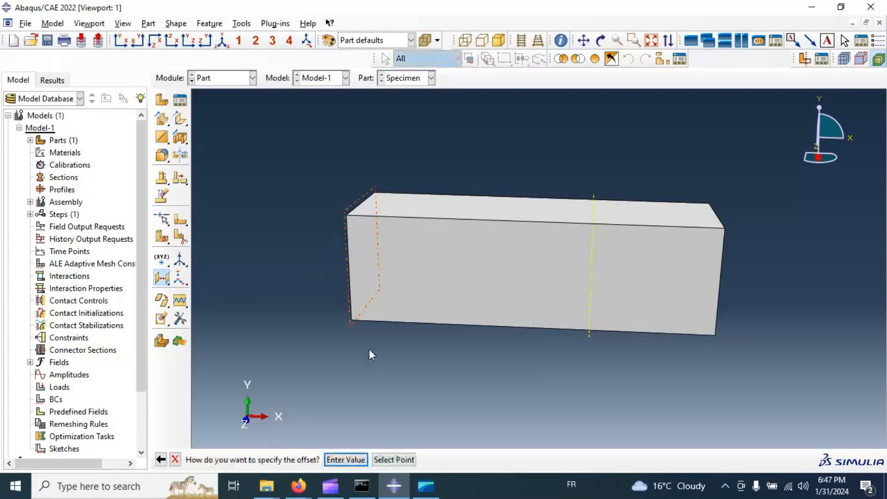
pyautogui.click(345, 459)
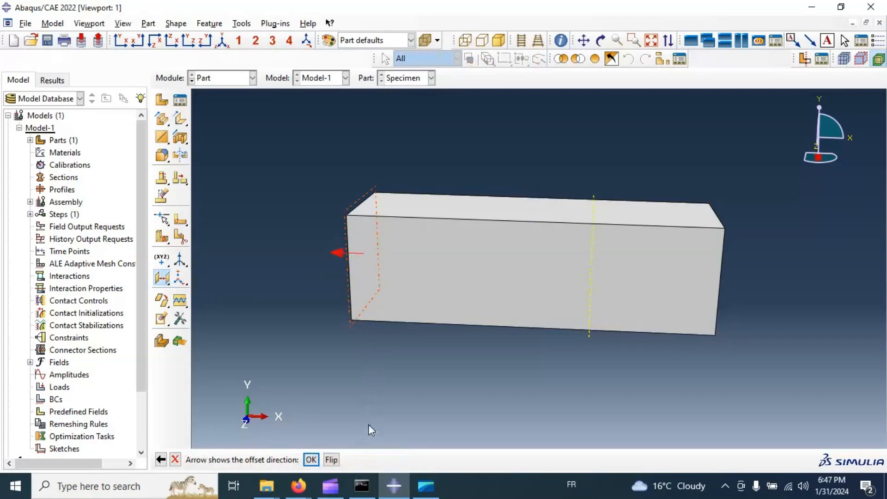
pyautogui.click(331, 459)
pyautogui.click(311, 460)
pyautogui.write('100')
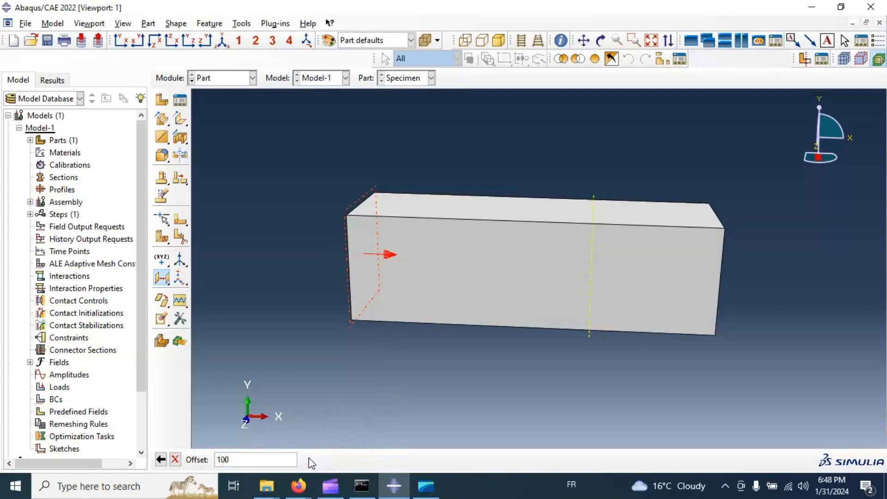
pyautogui.press('Return')
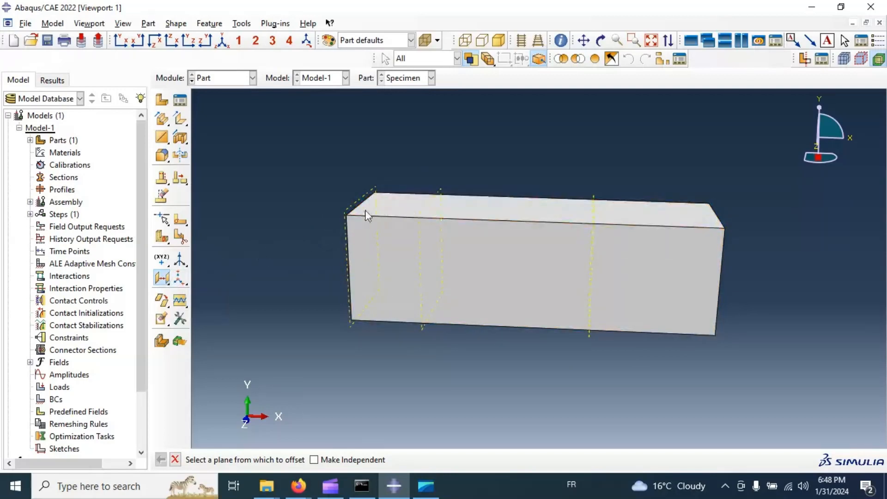
# Create a datum plane offset 400 from the end-face datum plane, in the direction pointing into the beam.
pyautogui.click(351, 210)
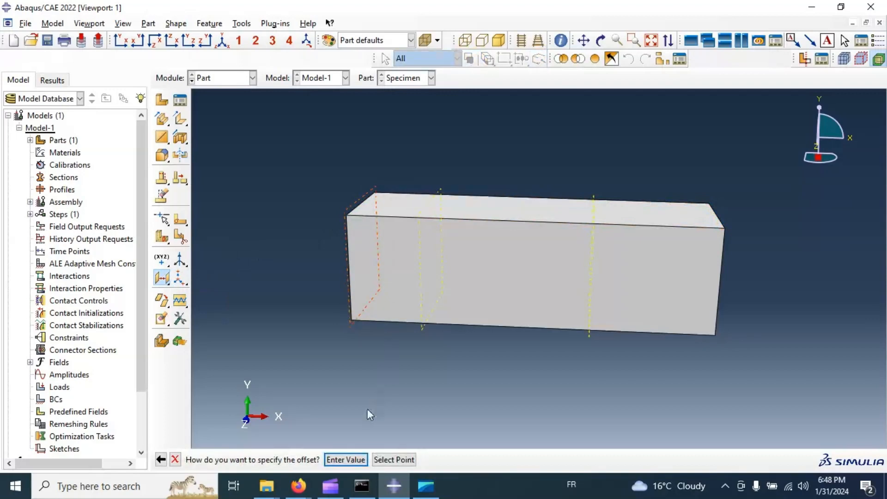
pyautogui.click(352, 460)
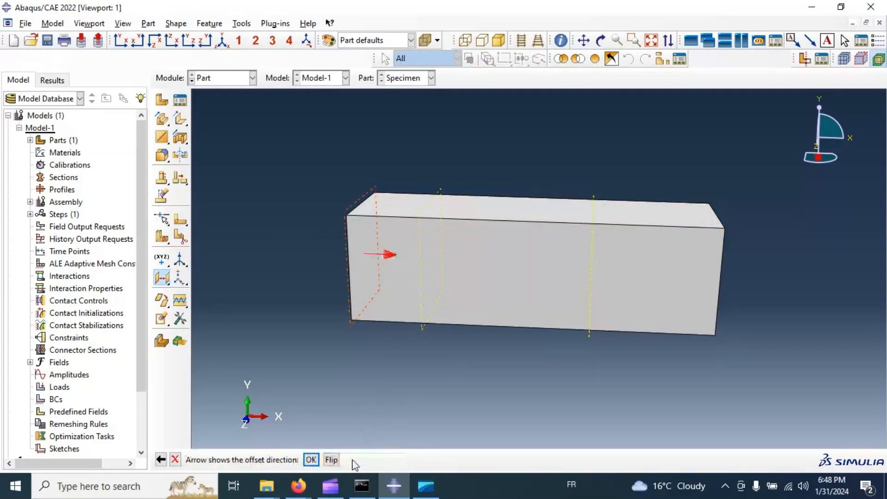
pyautogui.click(311, 459)
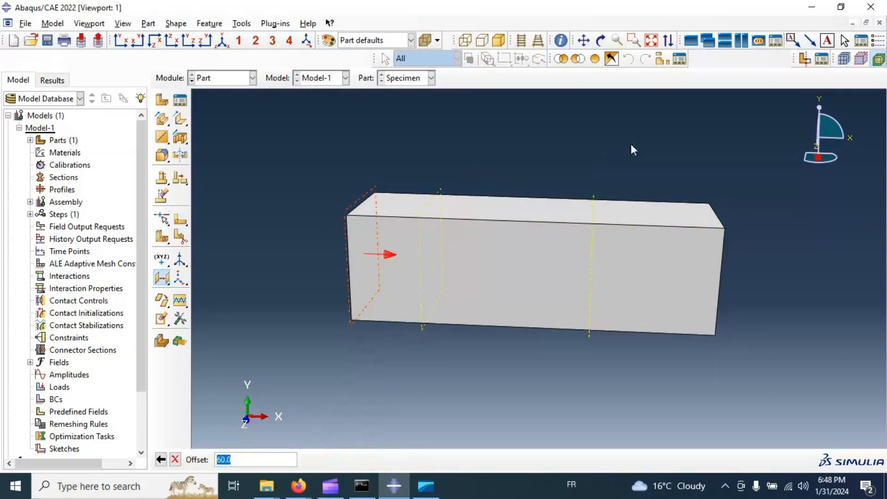
pyautogui.write('40')
pyautogui.press('Return')
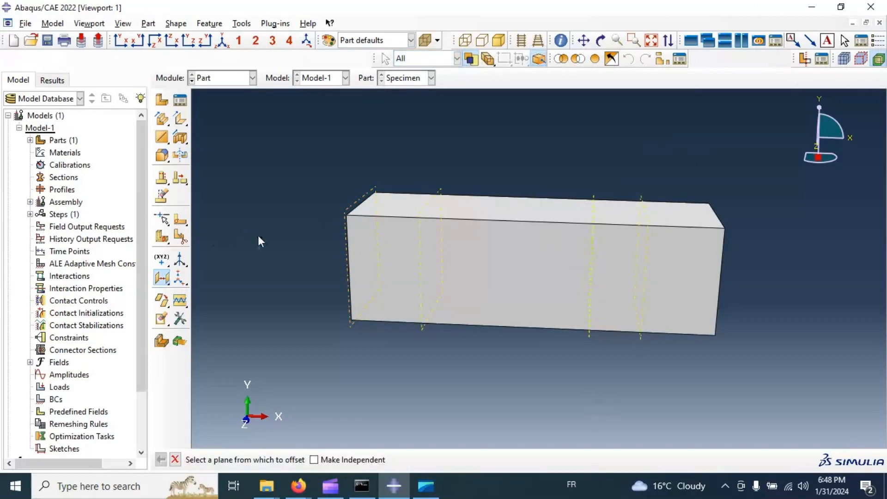
pyautogui.click(162, 318)
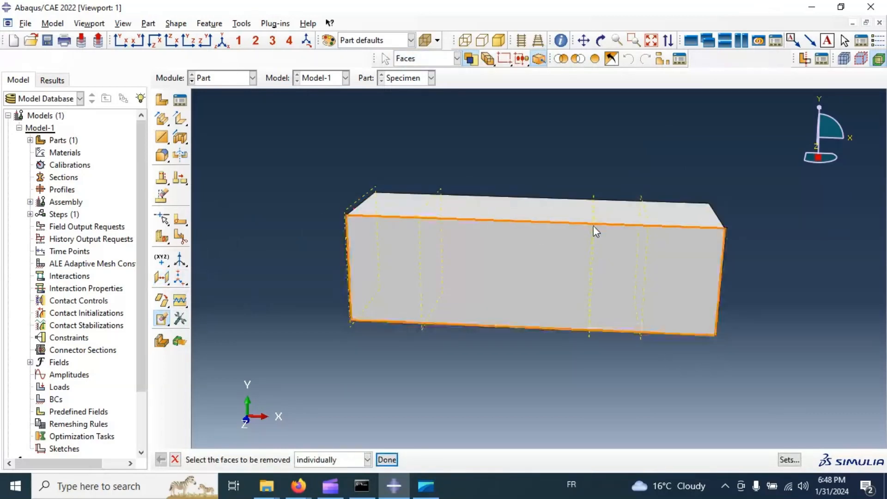
pyautogui.click(164, 324)
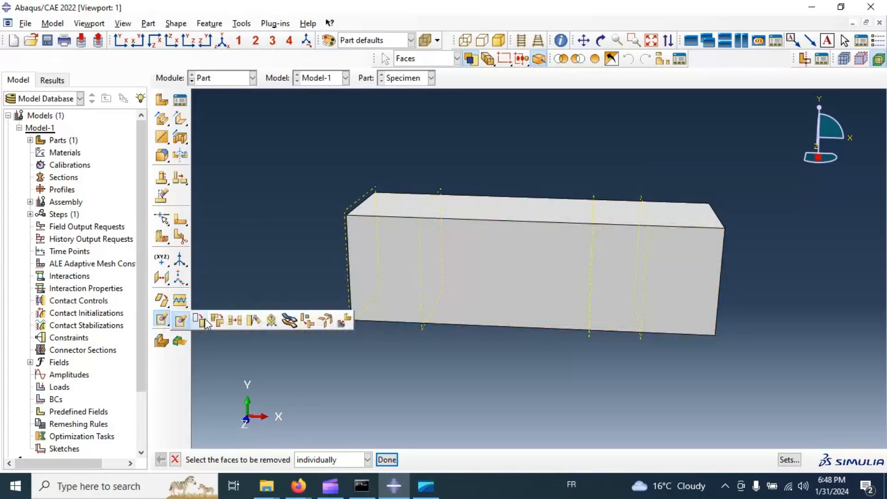
pyautogui.click(162, 277)
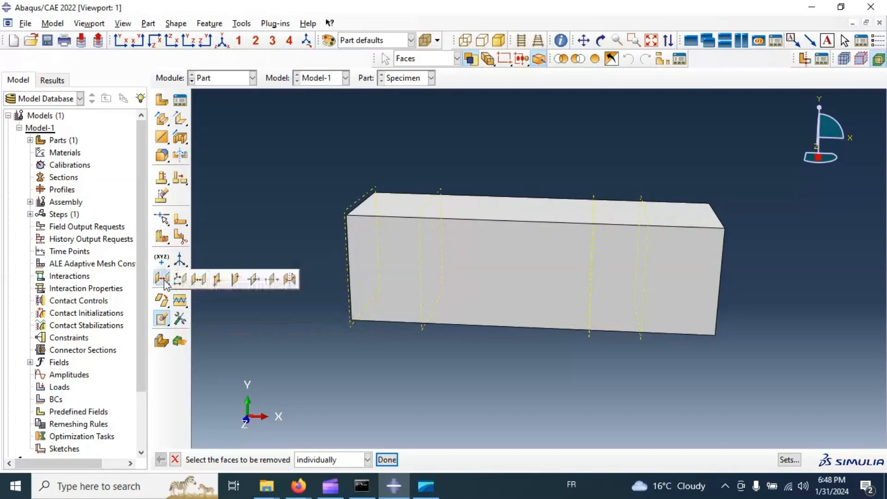
# Delete the feature Datum plane-1 from the Specimen part.
pyautogui.click(30, 140)
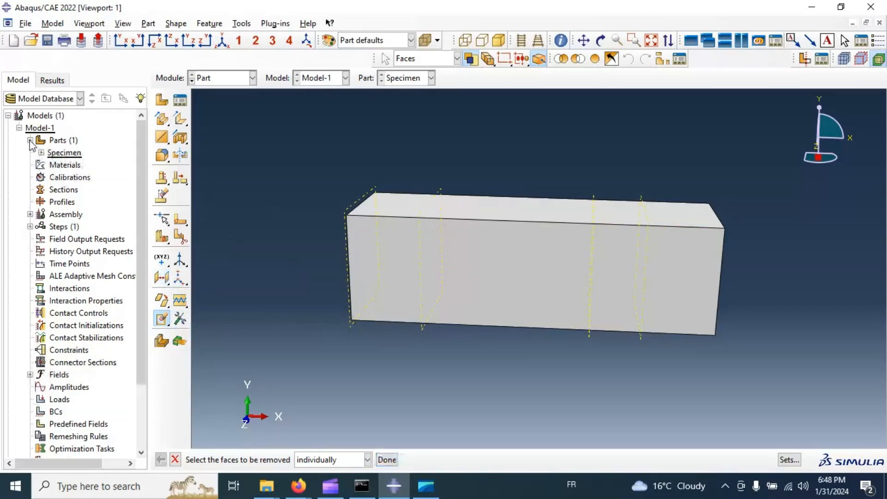
pyautogui.click(41, 152)
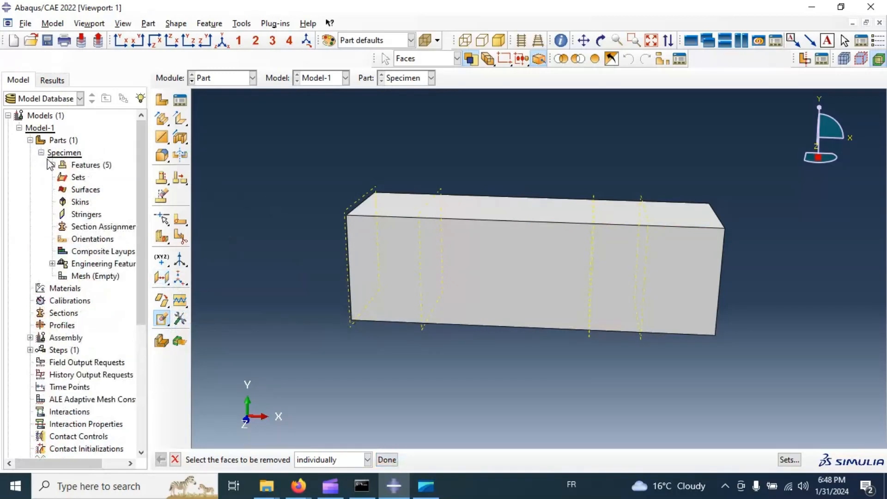
pyautogui.click(52, 165)
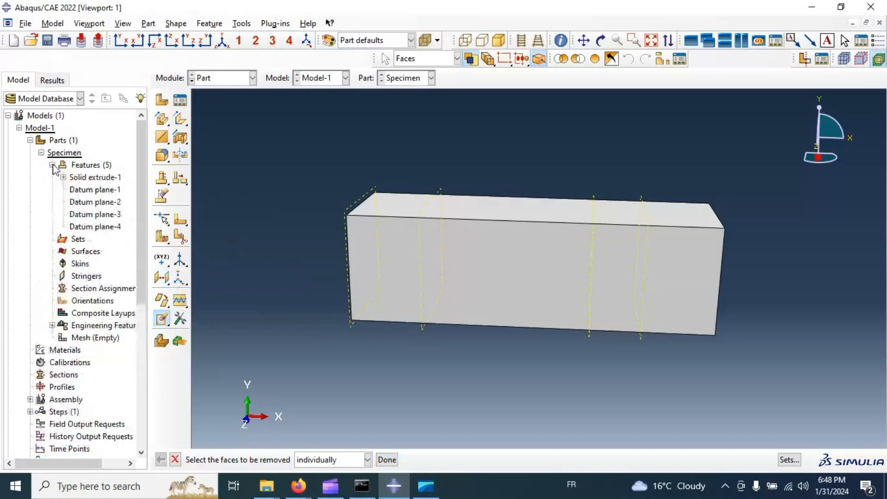
pyautogui.click(90, 190)
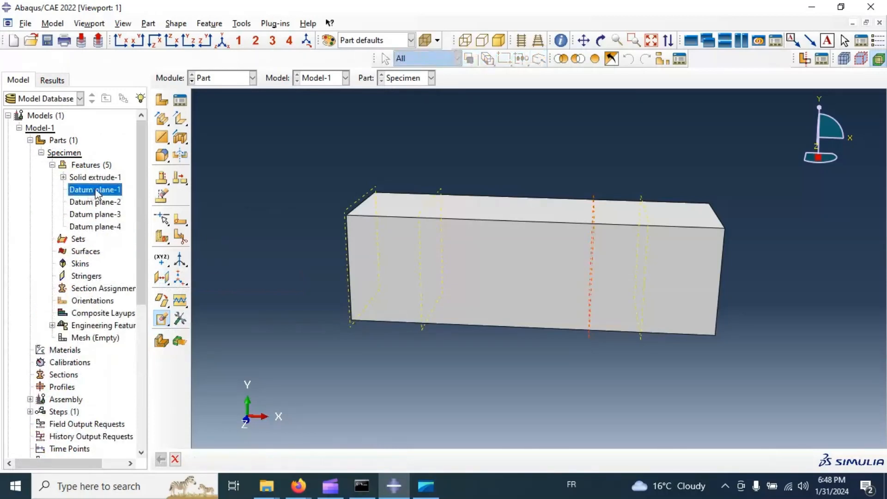
pyautogui.rightClick(96, 191)
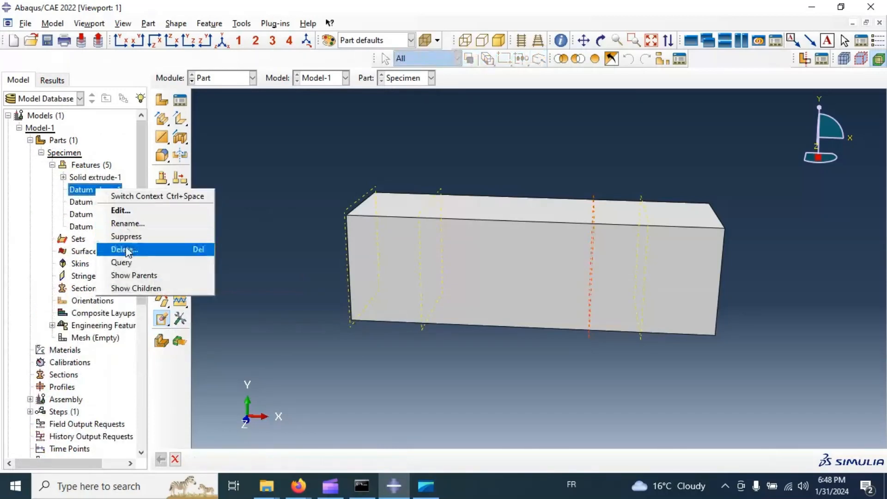
pyautogui.click(118, 248)
pyautogui.click(406, 257)
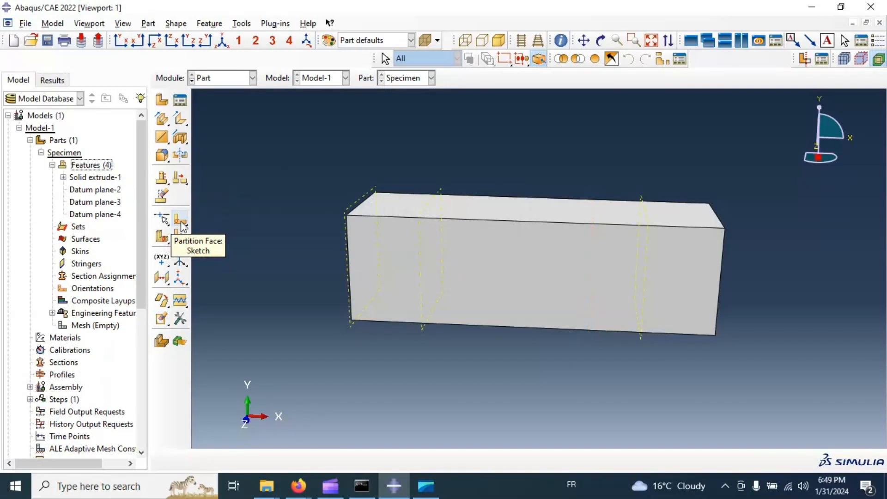
# Partition the beam cell with the datum plane offset 100 from the negative-X end face.
pyautogui.click(182, 237)
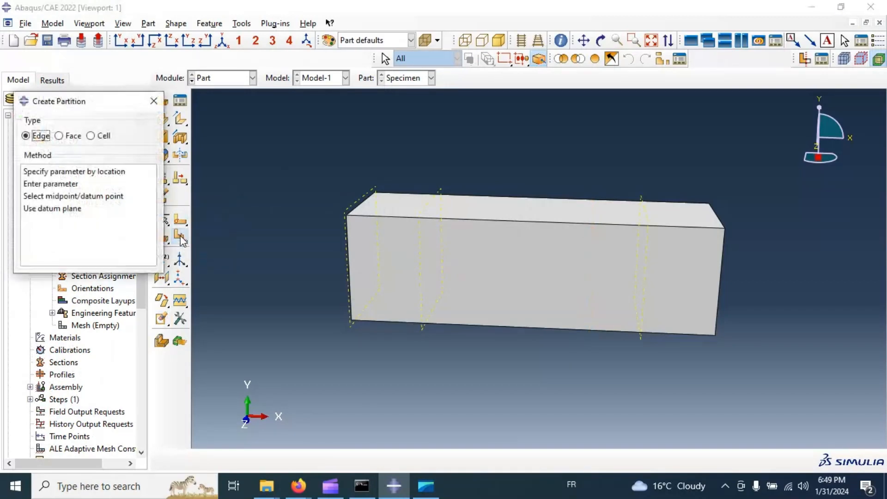
pyautogui.click(92, 136)
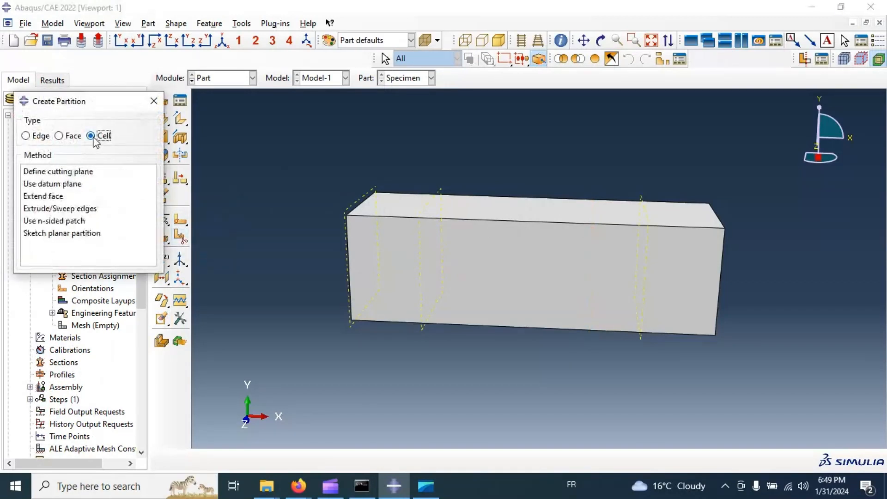
pyautogui.click(51, 185)
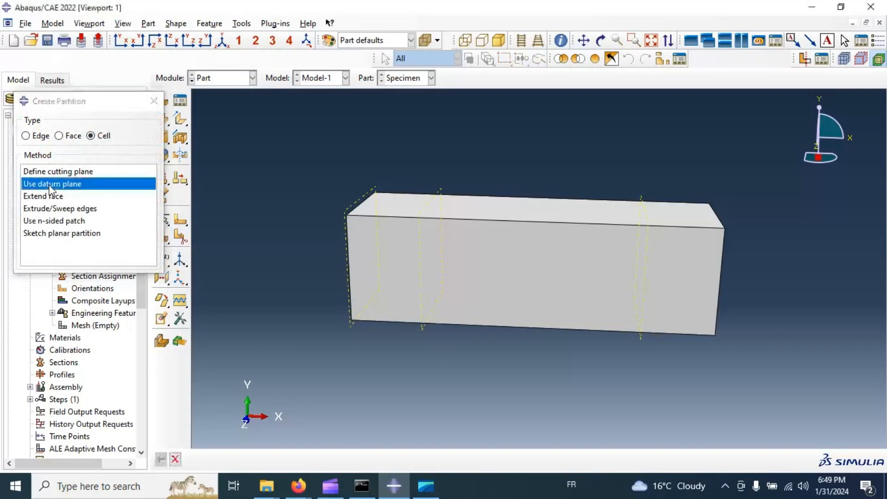
pyautogui.click(429, 204)
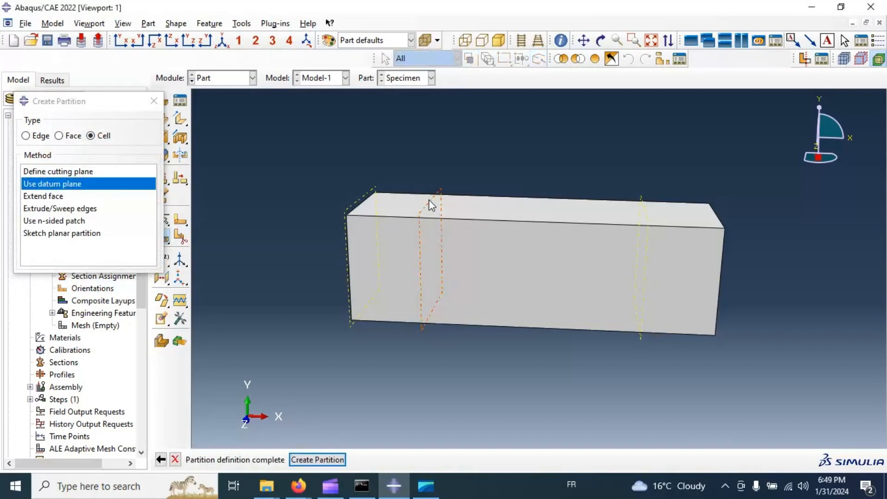
pyautogui.click(334, 460)
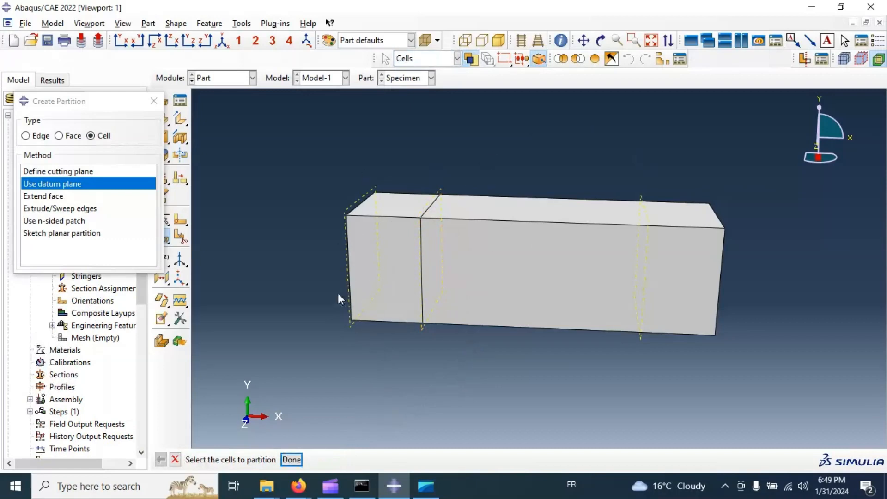
# Partition the larger remaining cell with the datum plane near the beam's positive-X end, and end the partitioning.
pyautogui.click(536, 236)
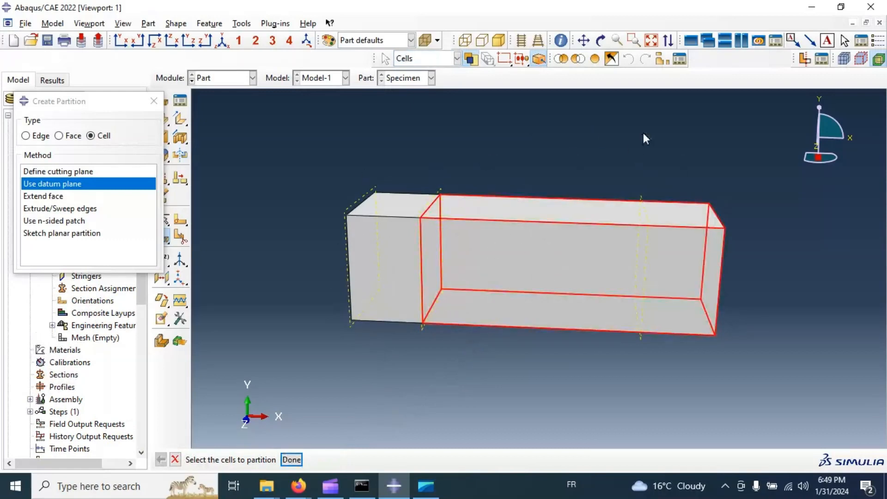
pyautogui.click(291, 460)
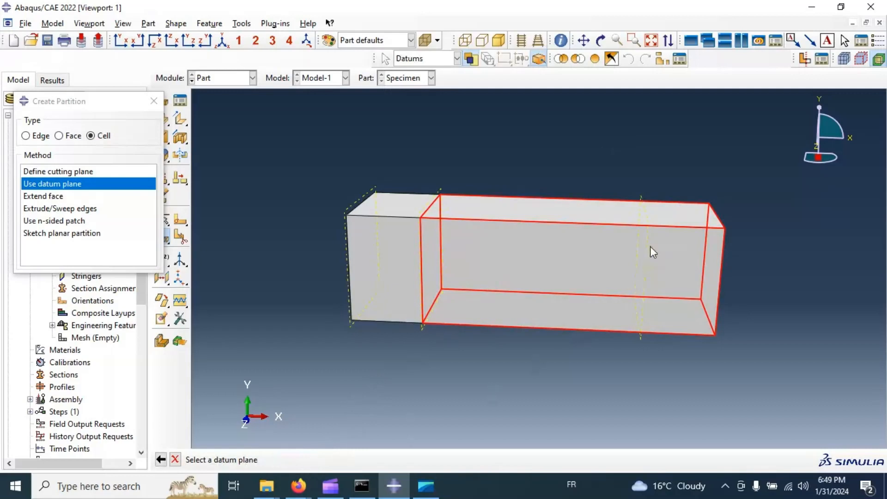
pyautogui.click(641, 238)
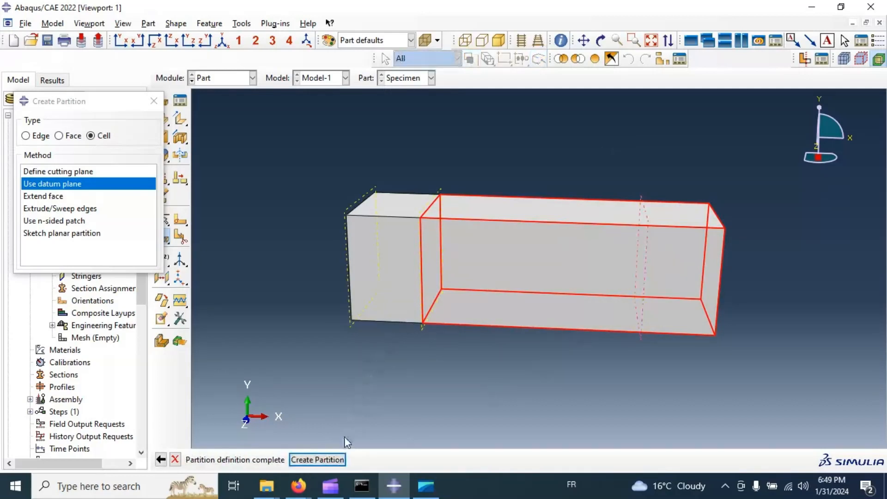
pyautogui.click(318, 460)
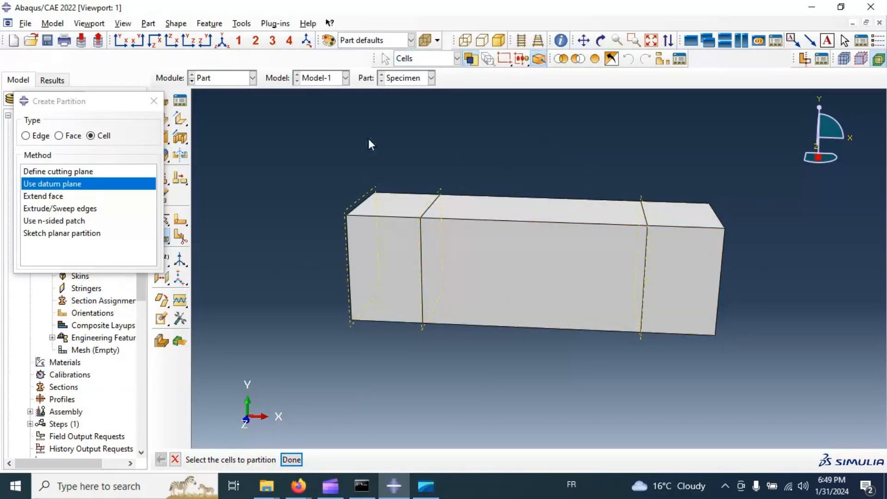
pyautogui.click(149, 106)
# Create a 3D discrete rigid part named Pin with a solid extrusion base feature and an approximate size of 1000.
pyautogui.click(162, 101)
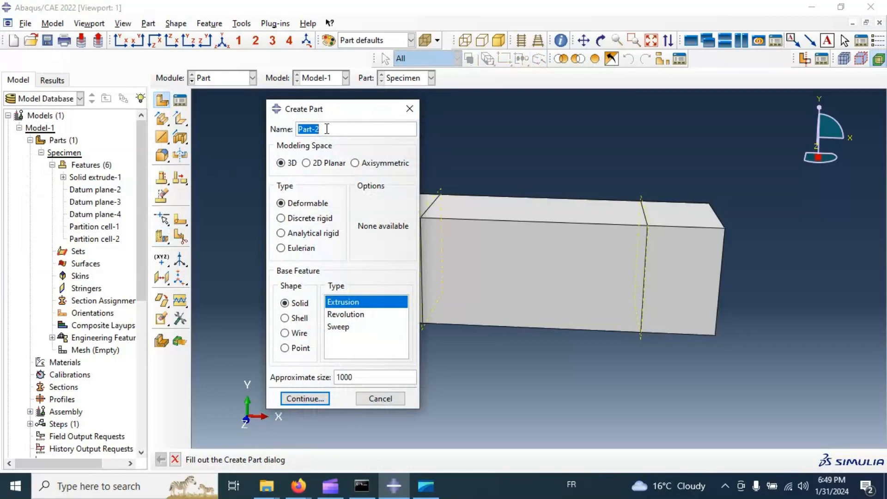
pyautogui.write('Pin')
pyautogui.click(292, 219)
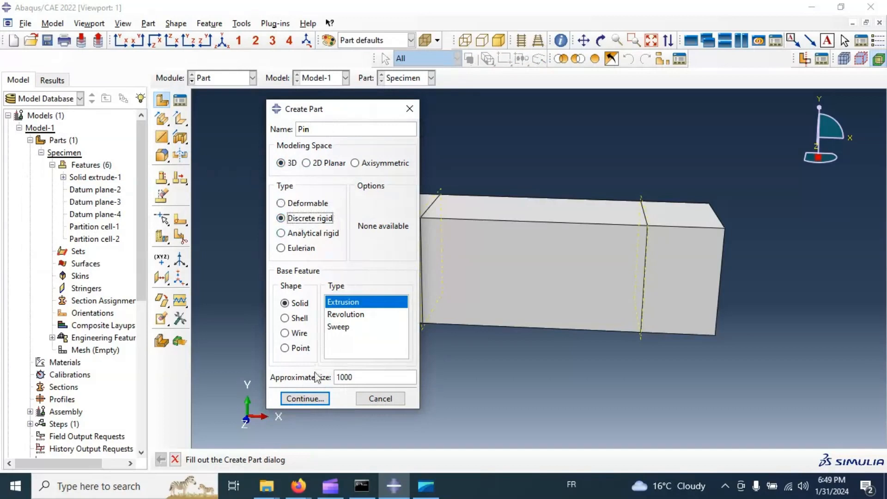
pyautogui.click(314, 403)
# Sketch a circle centred on the origin with a radius of about 120.
pyautogui.click(167, 123)
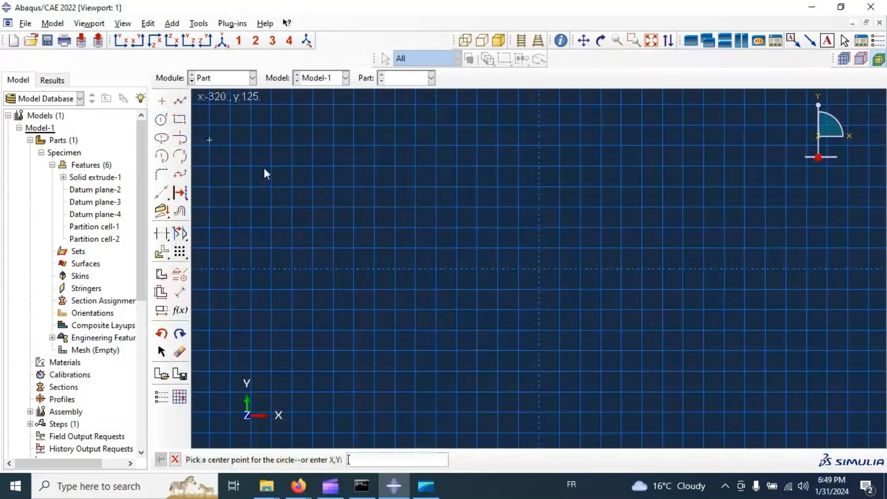
pyautogui.click(540, 268)
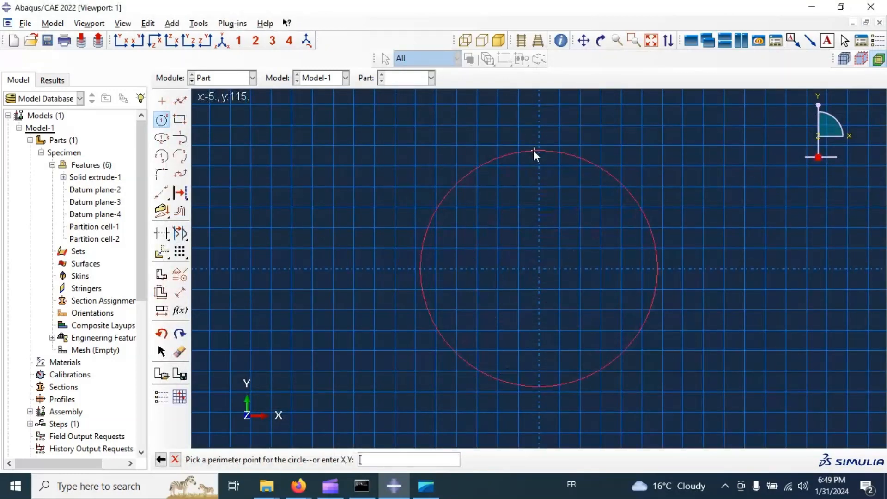
pyautogui.click(538, 146)
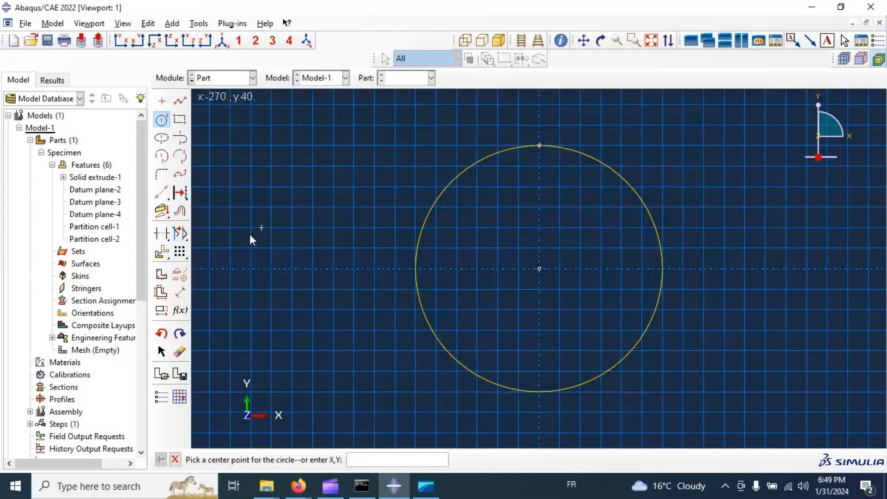
# Dimension the circle's radius and set it to 50.
pyautogui.click(181, 292)
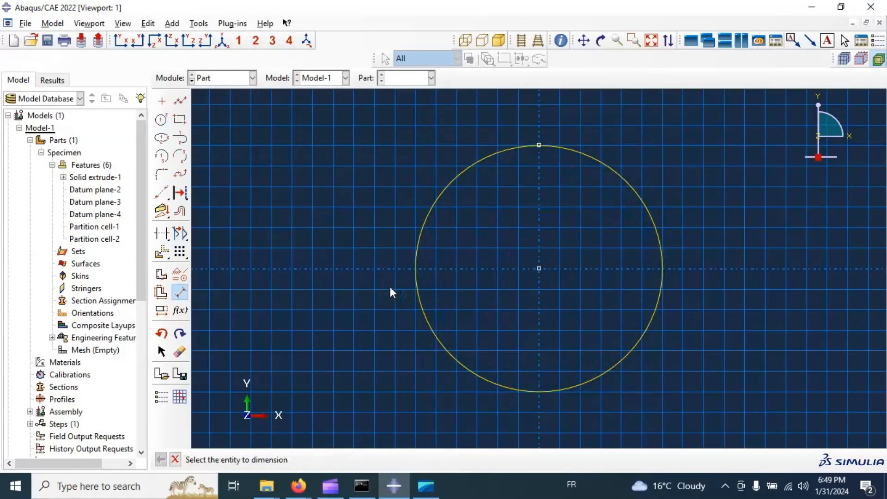
pyautogui.click(414, 287)
pyautogui.click(348, 303)
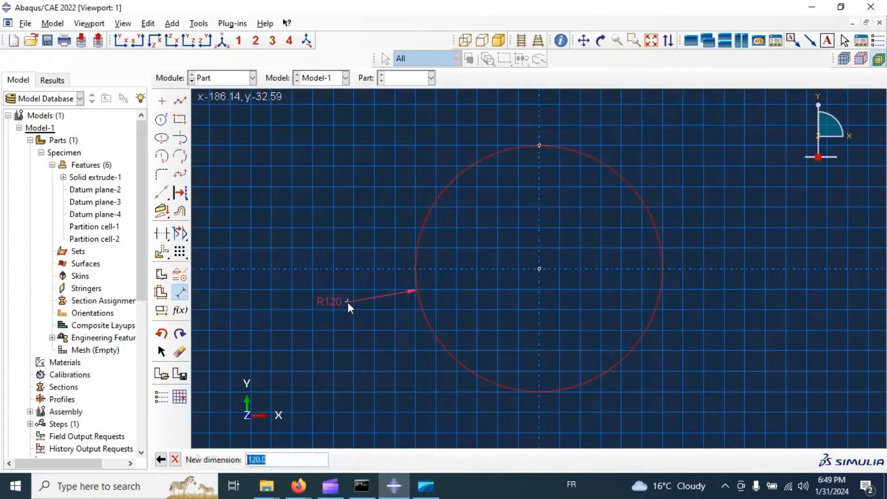
pyautogui.write('1')
pyautogui.press('Return')
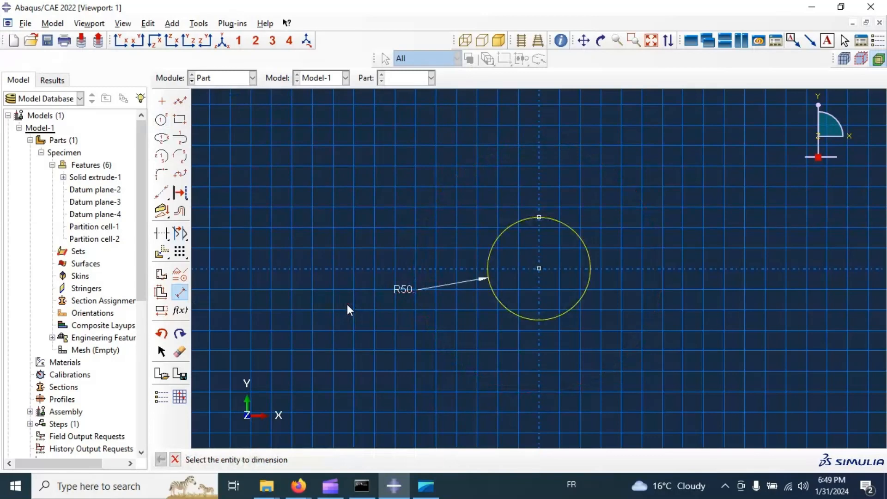
# Finish the sketch and extrude the circle to a depth of 150.
pyautogui.click(176, 460)
pyautogui.click(339, 460)
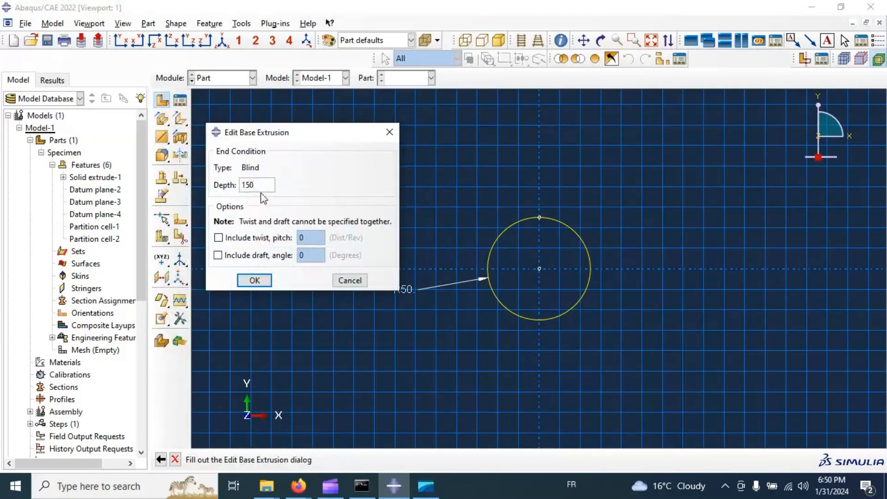
pyautogui.press('Return')
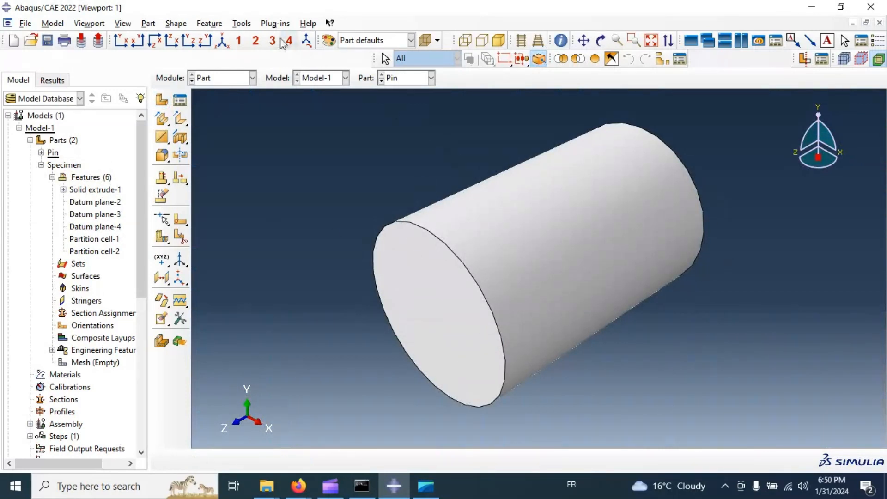
# Place a reference point at the centre of the Pin's positive-Z circular end face.
pyautogui.click(242, 24)
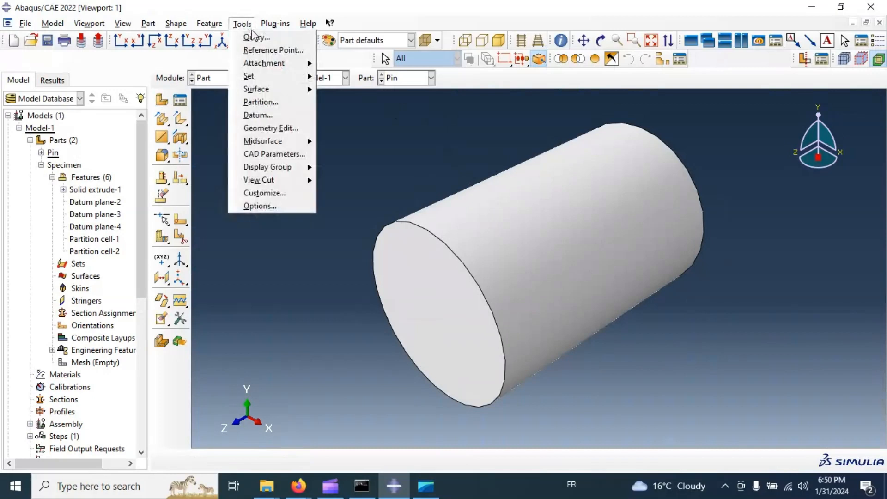
pyautogui.click(266, 50)
pyautogui.click(436, 316)
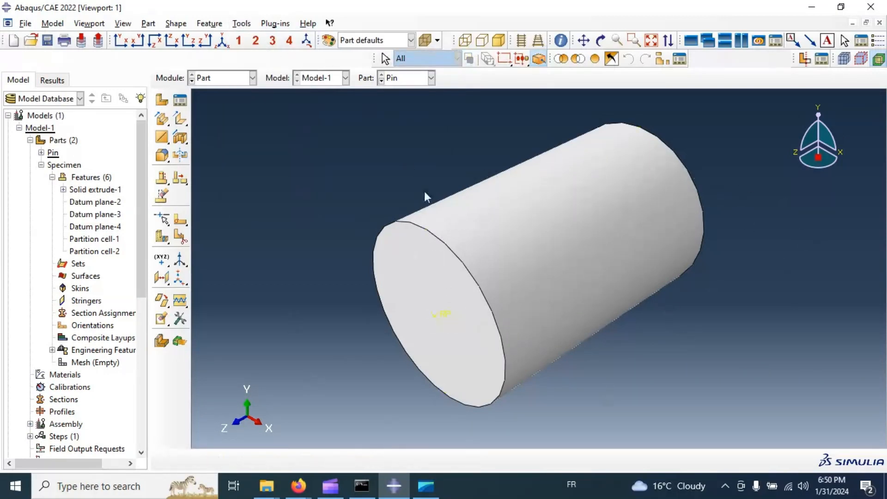
# Section the Pin with a view cut and examine its interior.
pyautogui.click(662, 60)
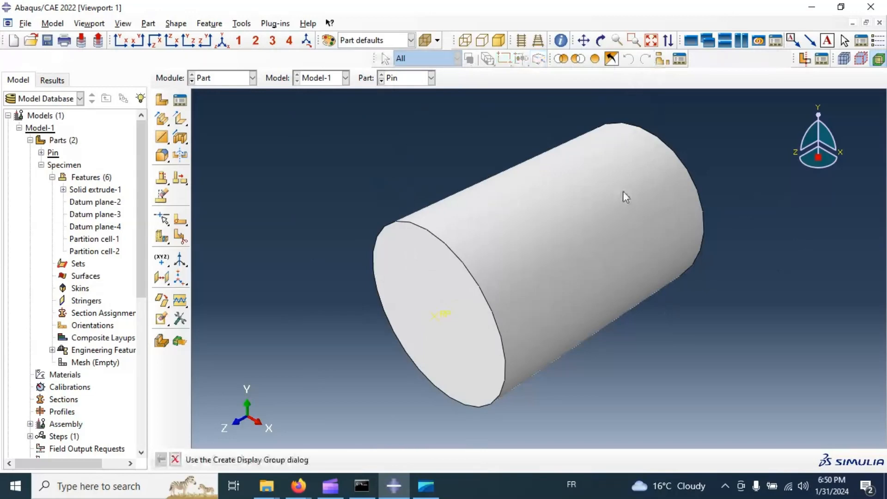
pyautogui.click(429, 24)
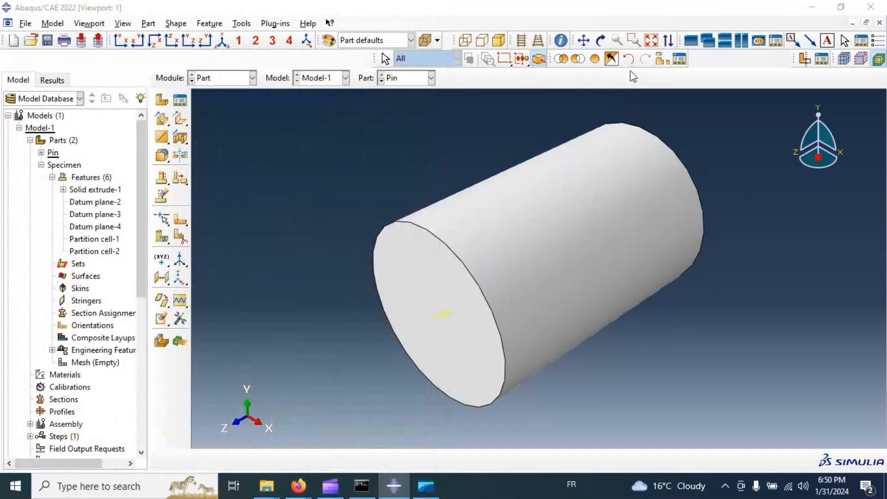
pyautogui.click(804, 59)
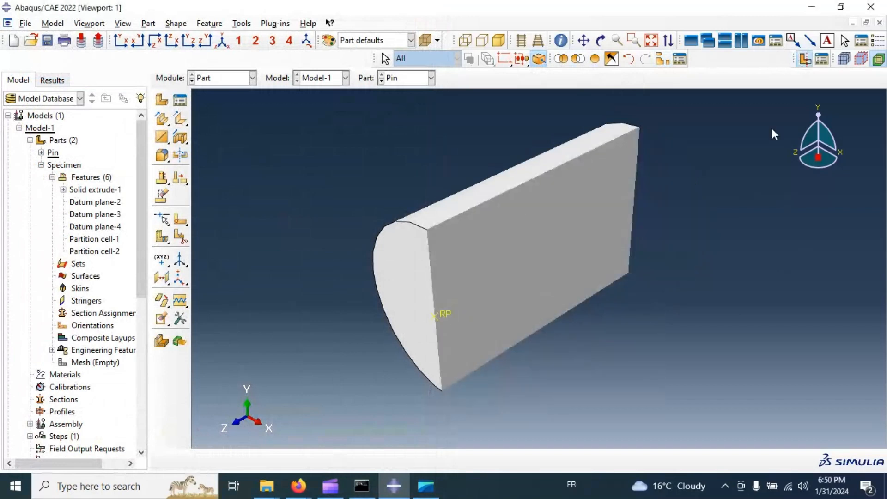
pyautogui.click(600, 40)
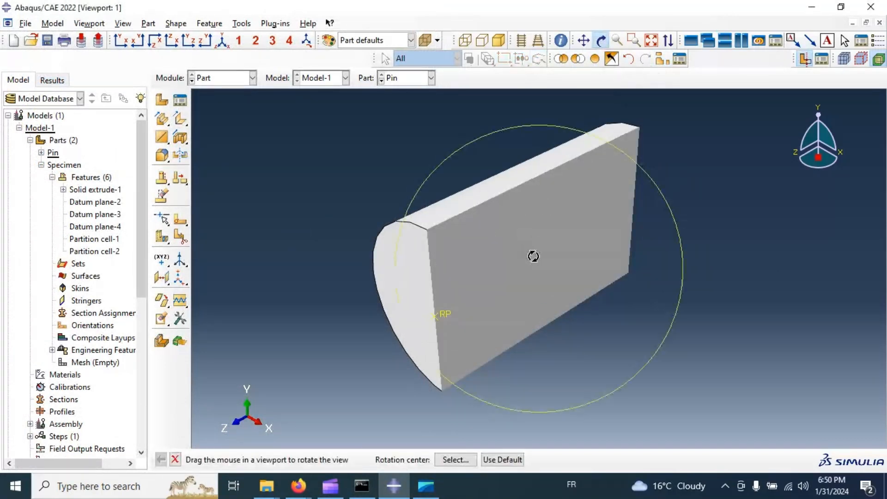
pyautogui.moveTo(533, 255); pyautogui.dragTo(511, 242)
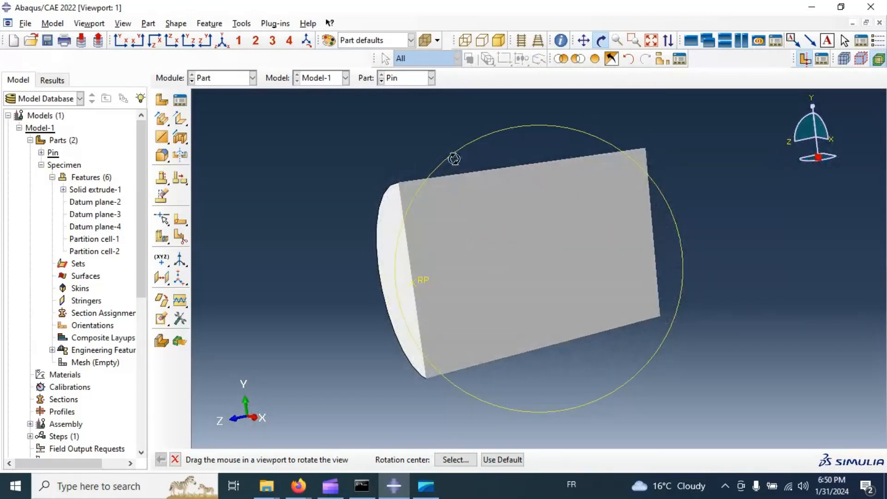
# Convert the solid Pin into a shell with Create Shell: From Solid, selecting its whole cell.
pyautogui.click(184, 121)
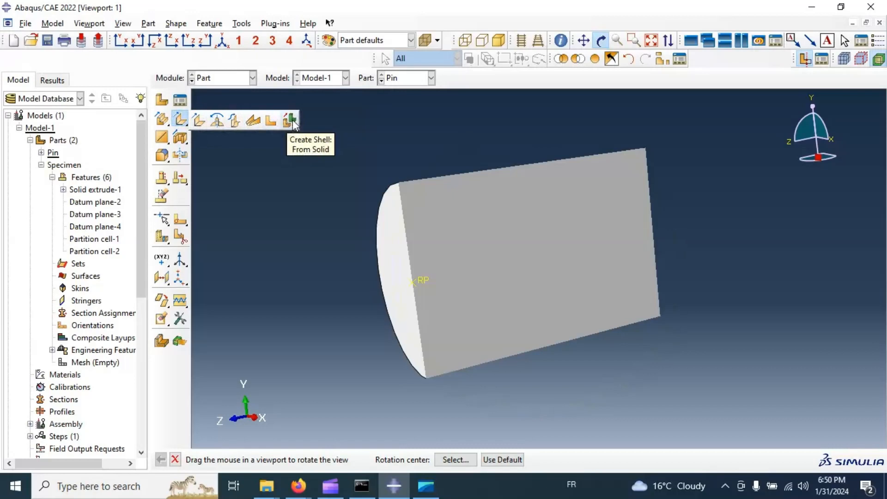
pyautogui.click(291, 121)
pyautogui.click(459, 228)
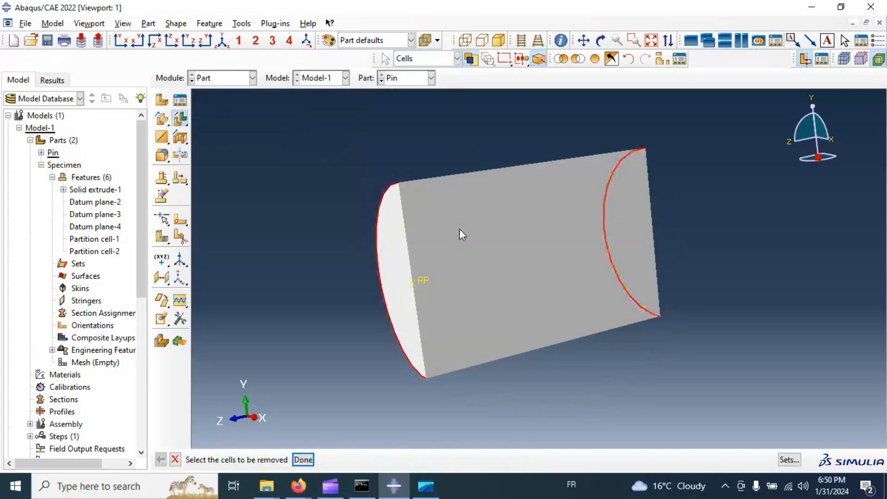
pyautogui.click(303, 459)
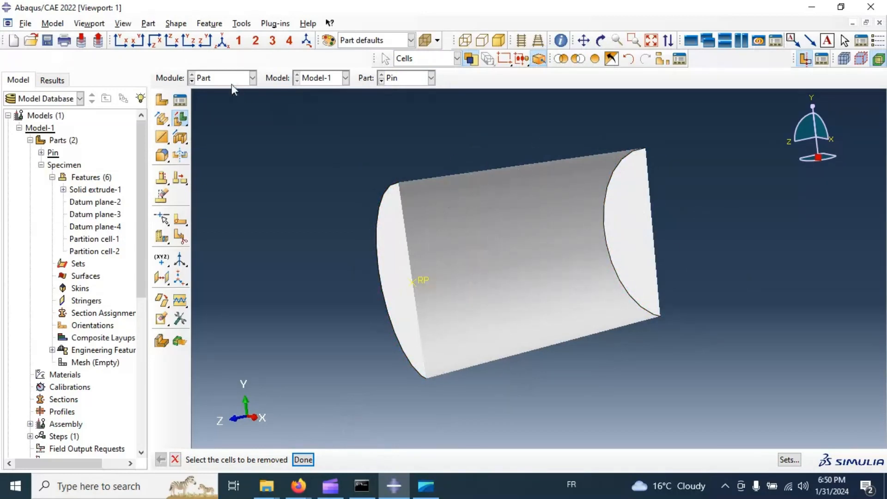
# Switch to the Property module and turn off the view cut on the Pin.
pyautogui.click(220, 78)
pyautogui.click(217, 102)
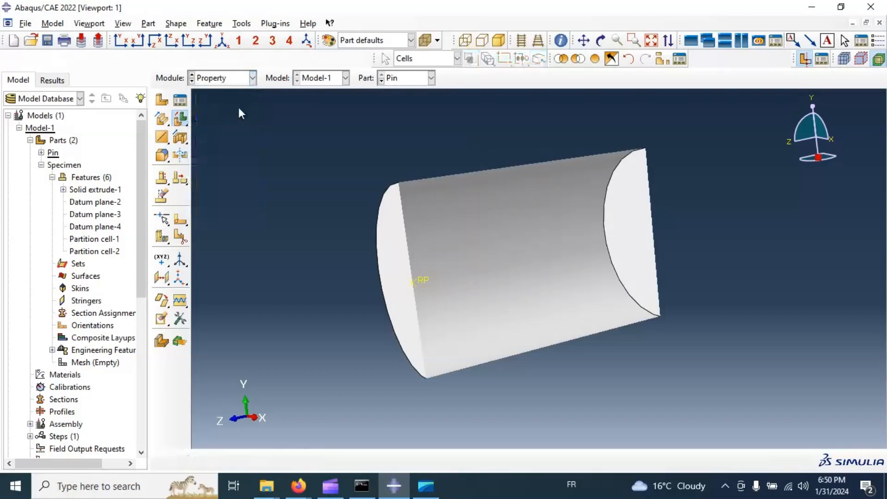
pyautogui.click(804, 59)
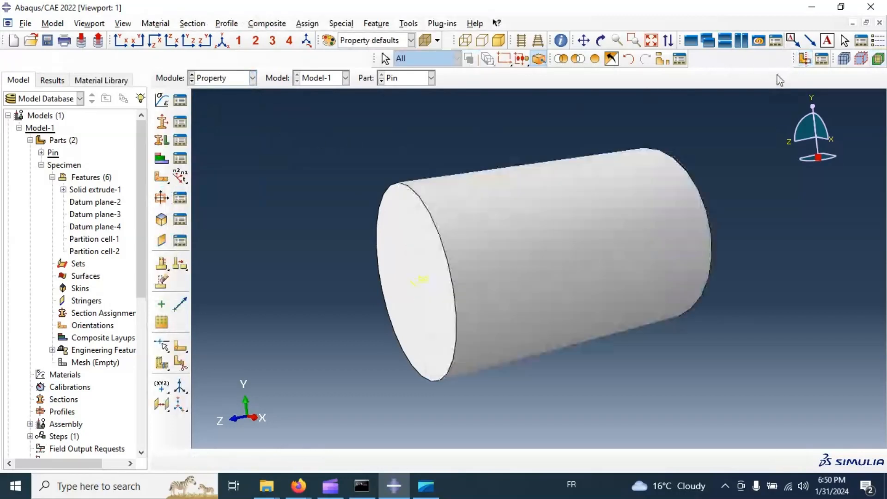
# Copy the Concrete material from the Concret2.lib material library into Model-1.
pyautogui.click(100, 80)
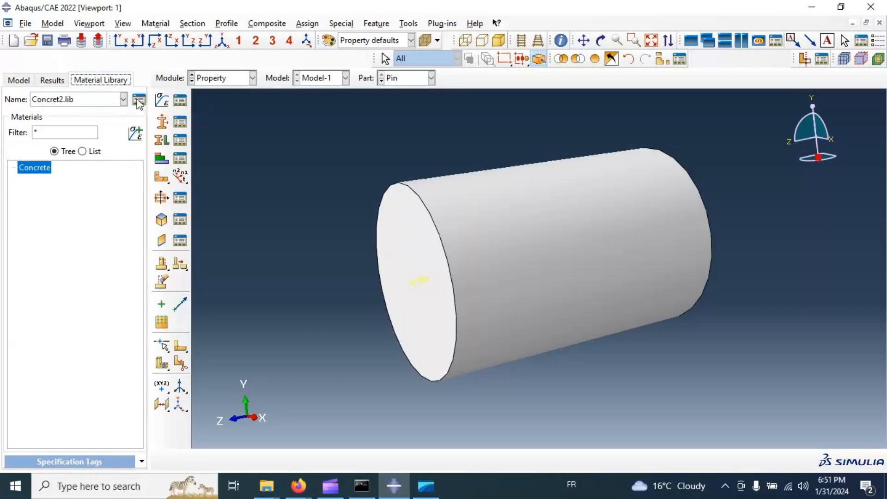
pyautogui.click(139, 100)
pyautogui.moveTo(87, 232); pyautogui.dragTo(288, 110)
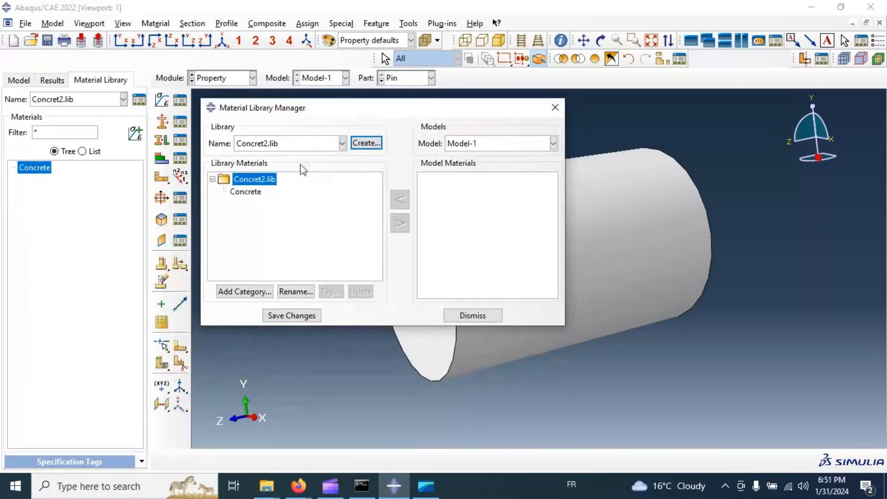
pyautogui.click(249, 193)
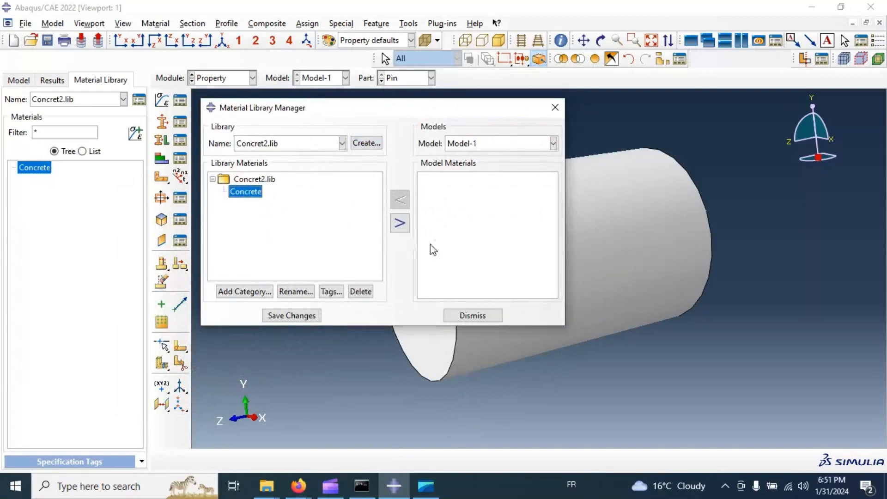
pyautogui.click(401, 225)
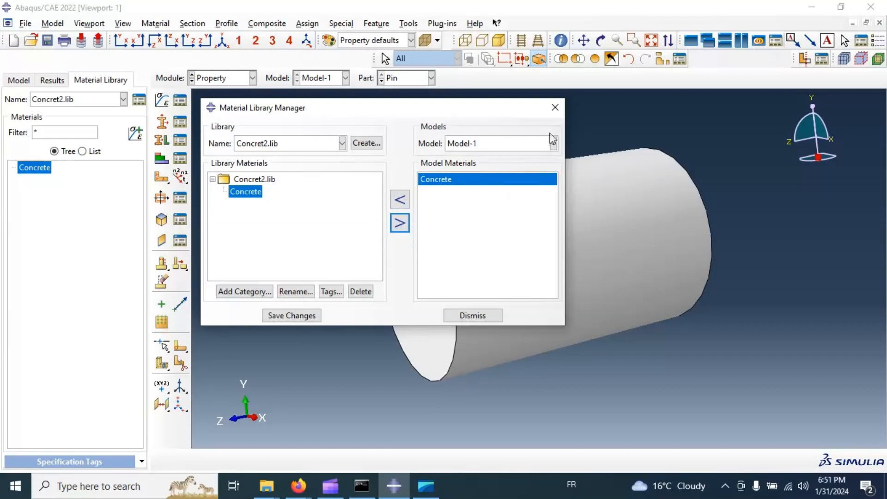
pyautogui.click(555, 107)
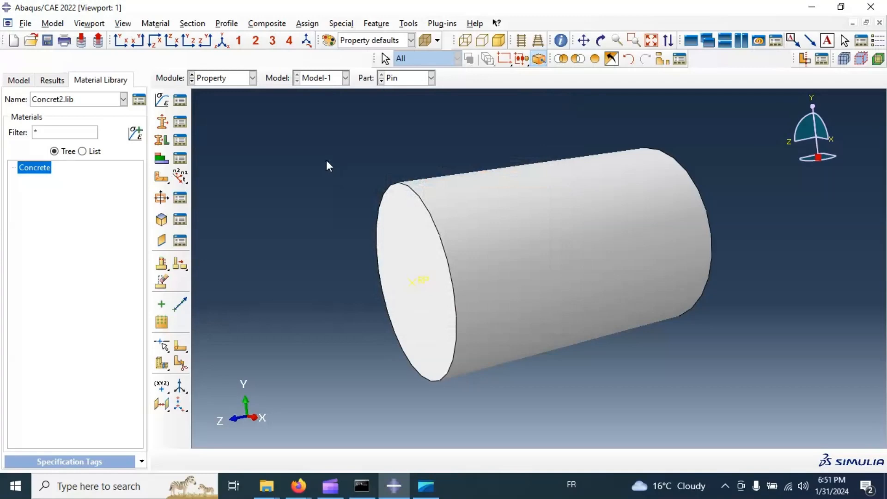
# Open the Concrete material's definition and examine its mass density and the corresponding tonne per mm3 unit.
pyautogui.click(188, 102)
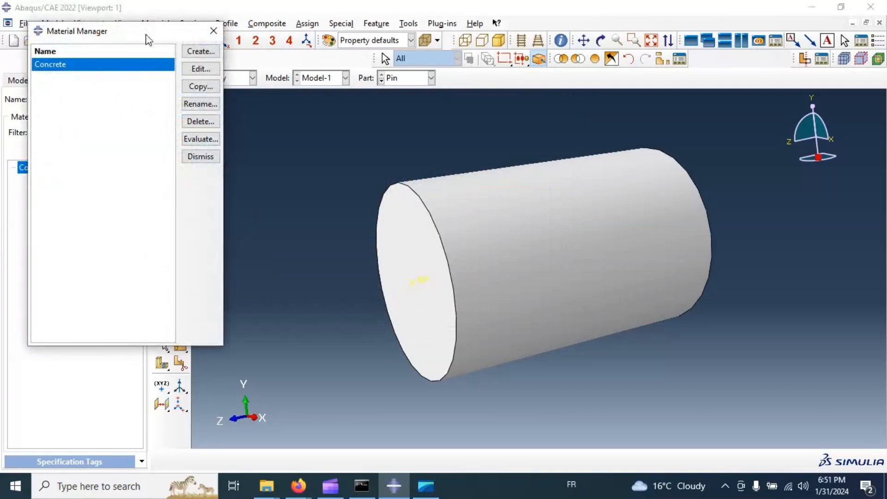
pyautogui.moveTo(148, 39); pyautogui.dragTo(241, 79)
pyautogui.click(21, 79)
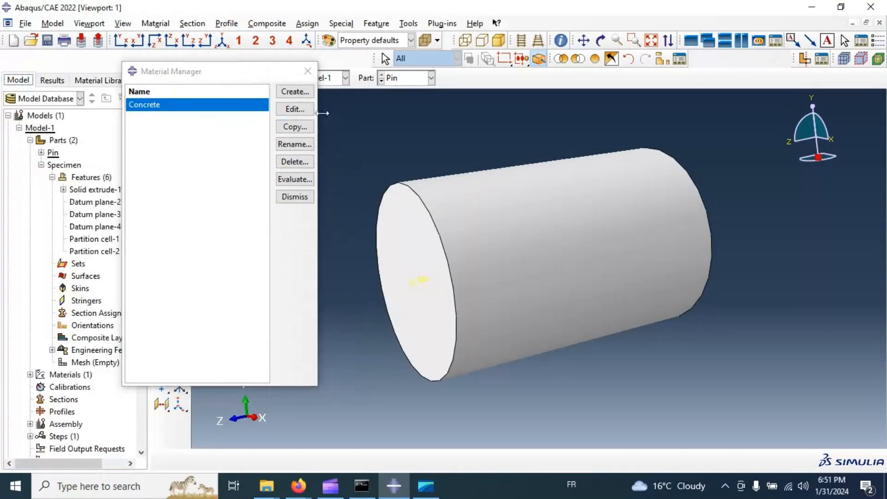
pyautogui.click(293, 112)
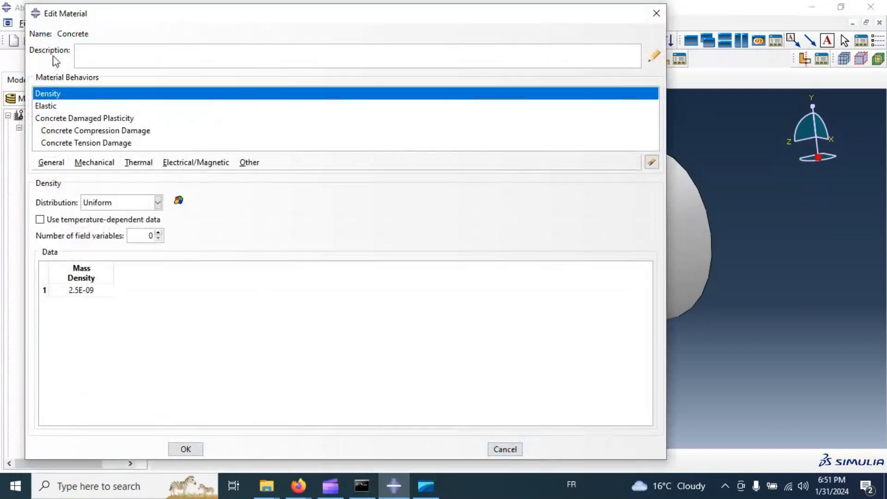
pyautogui.click(97, 292)
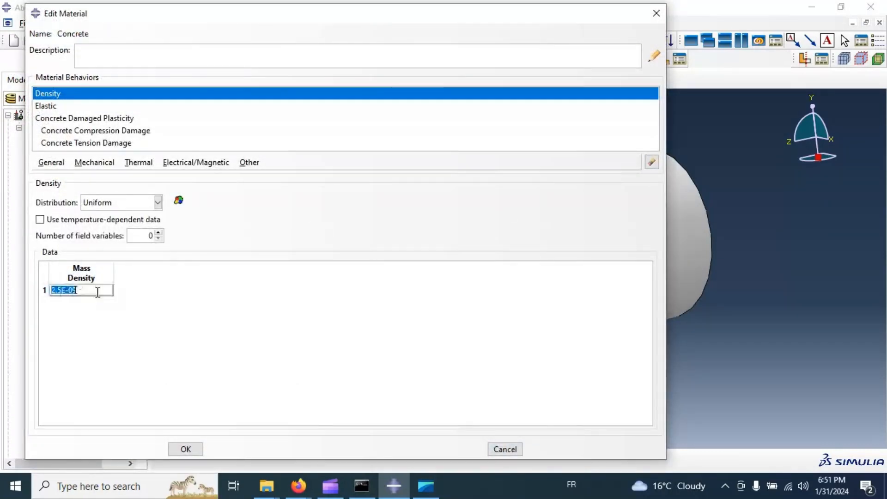
pyautogui.click(87, 290)
pyautogui.moveTo(91, 291); pyautogui.dragTo(47, 290)
pyautogui.click(89, 289)
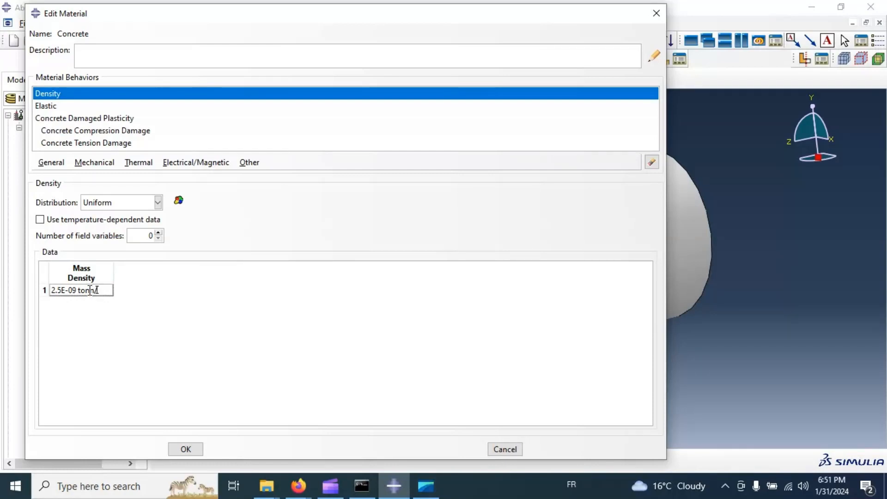
pyautogui.write('mm3')
pyautogui.press('BackSpace')
pyautogui.press('BackSpace')
# Examine the Concrete material's isotropic elastic constants and its Concrete Damaged Plasticity parameters.
pyautogui.click(52, 107)
pyautogui.click(98, 339)
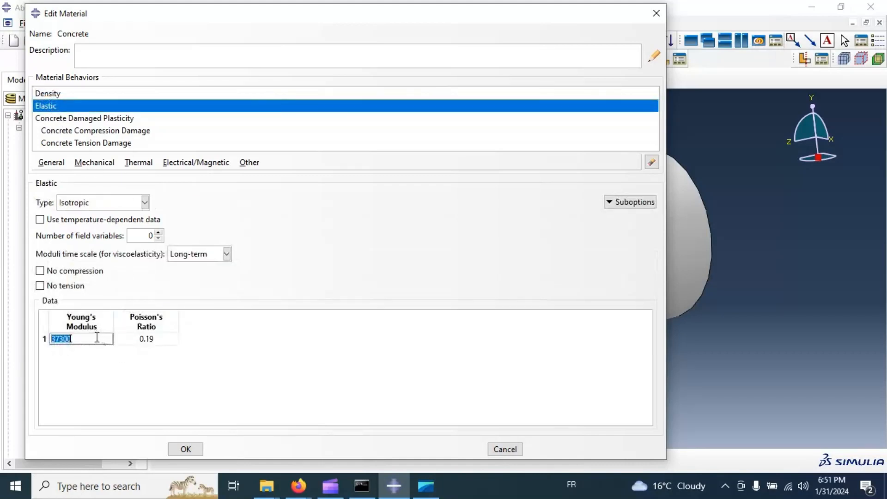
pyautogui.click(95, 340)
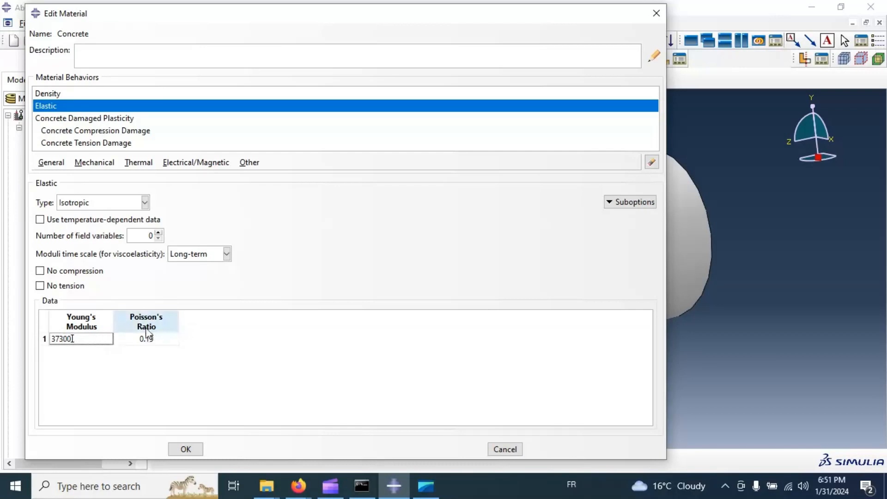
pyautogui.click(90, 120)
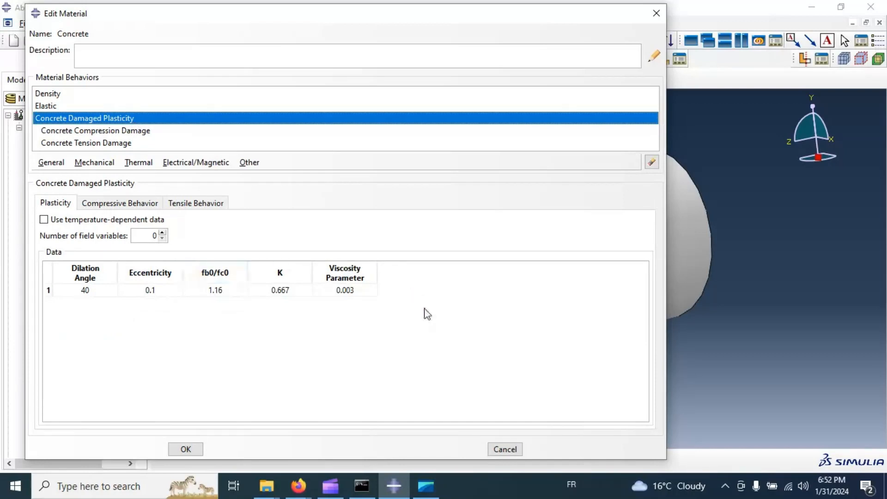
# Examine the full Concrete Compression Damage table of damage parameters and inelastic strains.
pyautogui.doubleClick(112, 132)
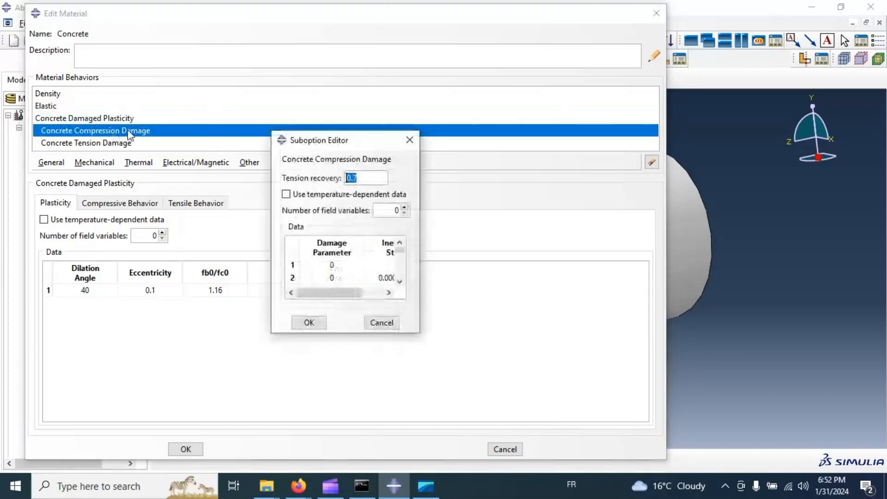
pyautogui.doubleClick(374, 141)
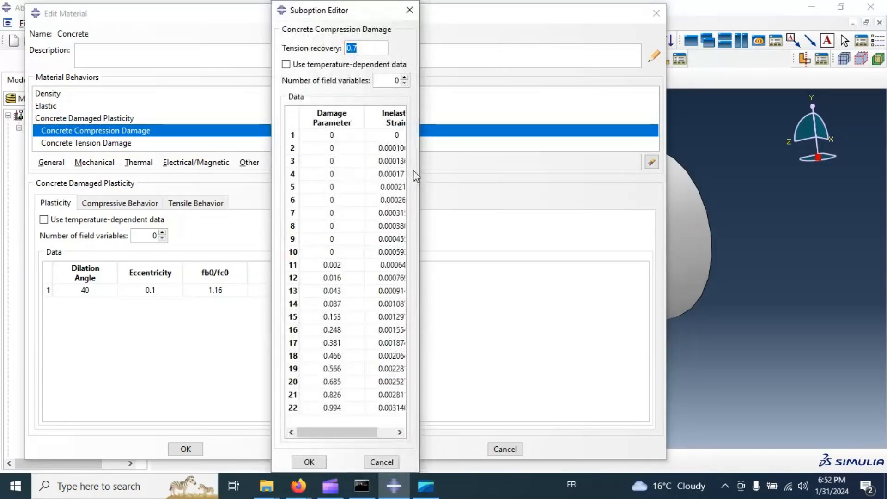
pyautogui.moveTo(421, 172); pyautogui.dragTo(458, 173)
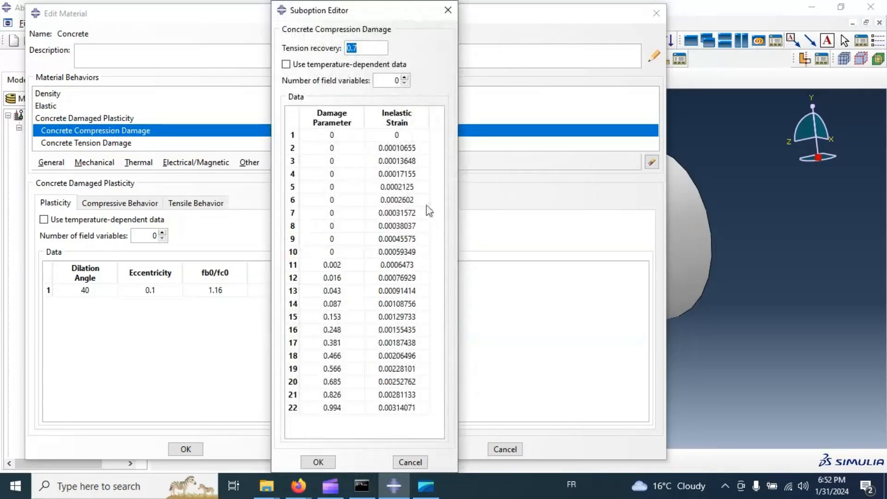
pyautogui.click(447, 10)
# Examine the Concrete Tension Damage table, and close the material definition without saving changes.
pyautogui.doubleClick(67, 143)
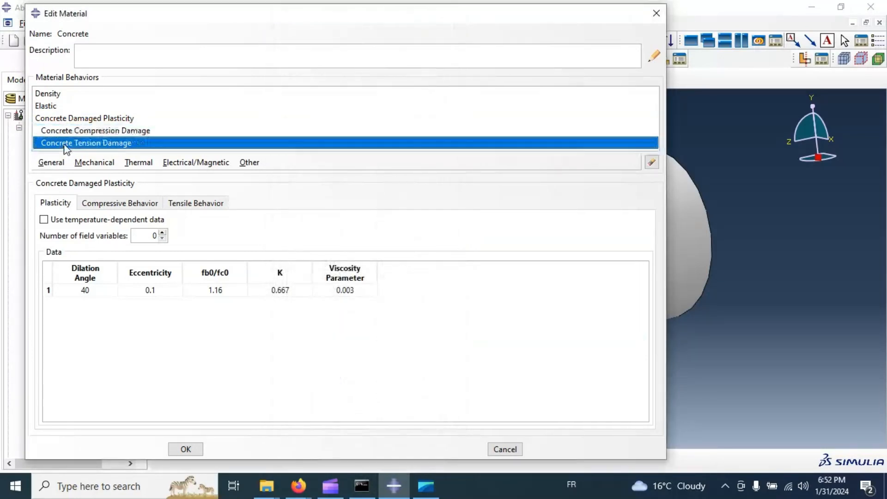
pyautogui.doubleClick(349, 132)
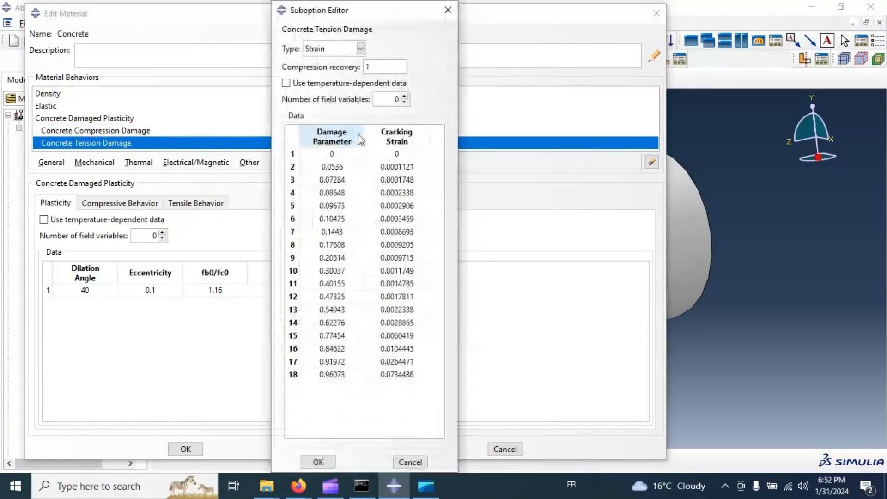
pyautogui.click(318, 463)
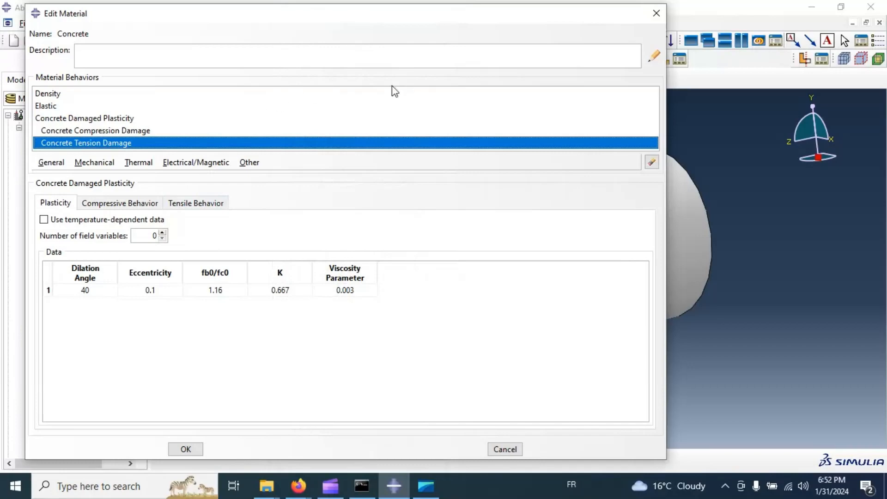
pyautogui.click(656, 13)
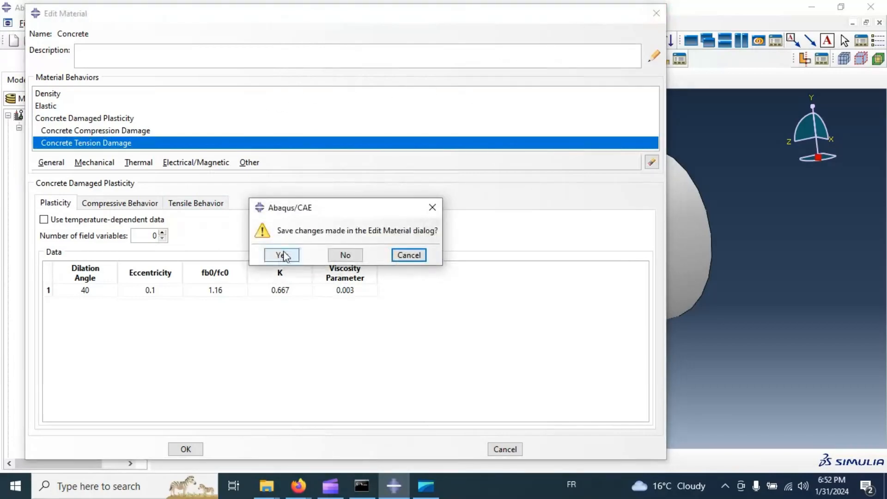
pyautogui.click(355, 253)
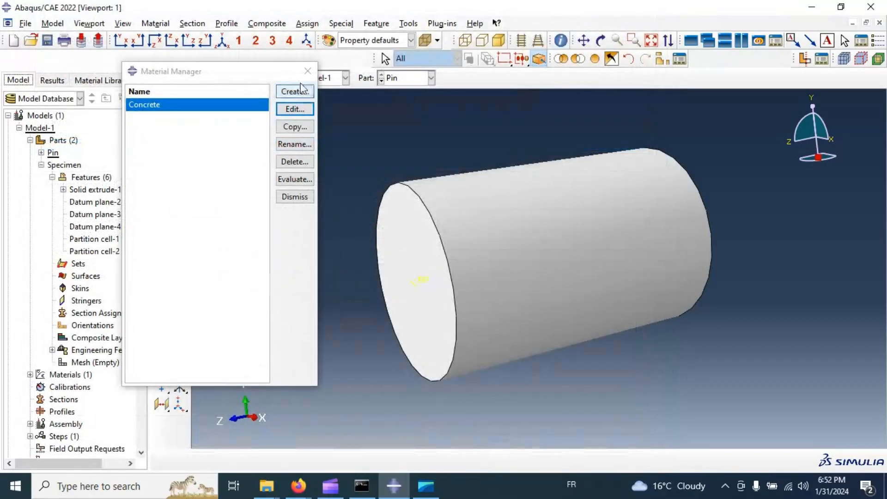
pyautogui.click(308, 71)
# Create a solid homogeneous section named CncretSection that uses the Concrete material.
pyautogui.click(161, 122)
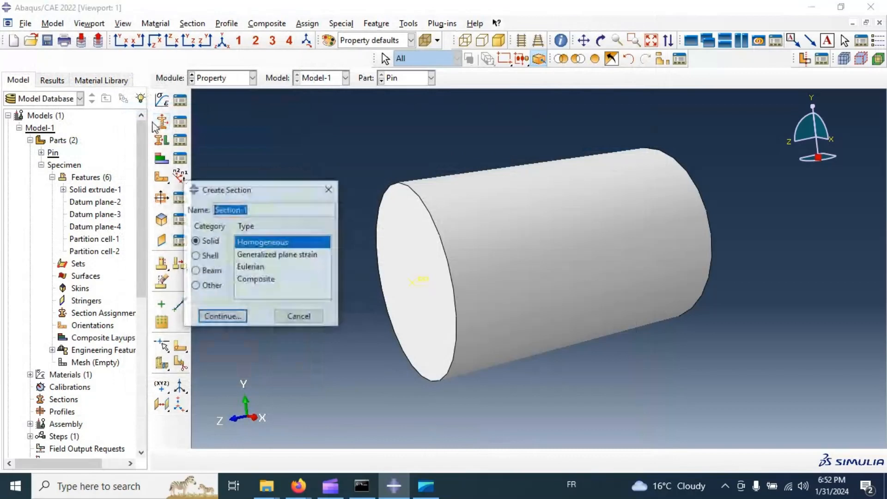
pyautogui.click(247, 209)
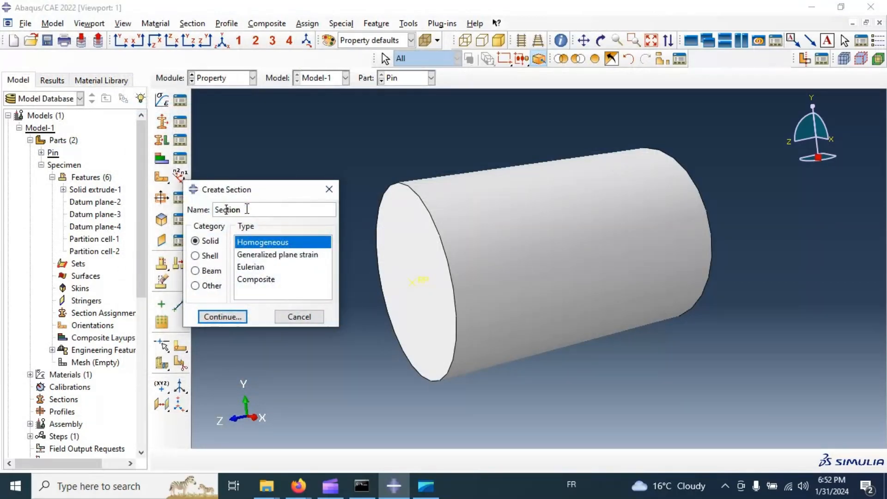
pyautogui.write('Cncret')
pyautogui.click(221, 317)
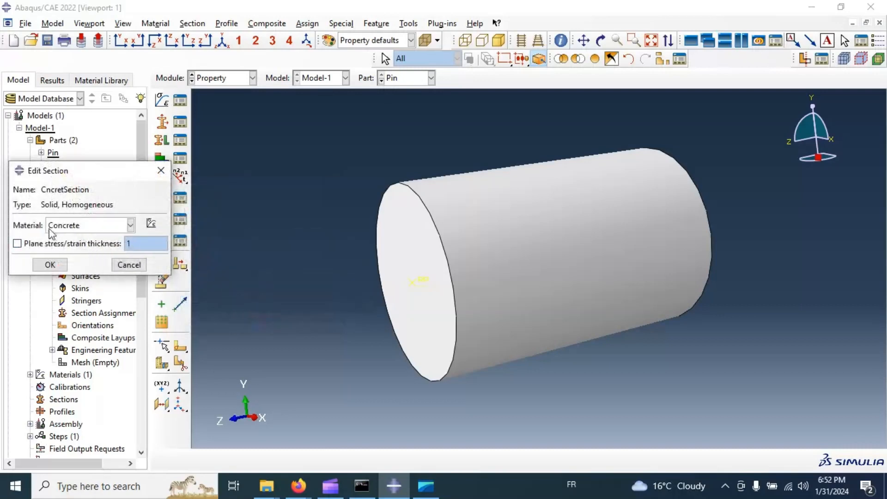
pyautogui.click(51, 264)
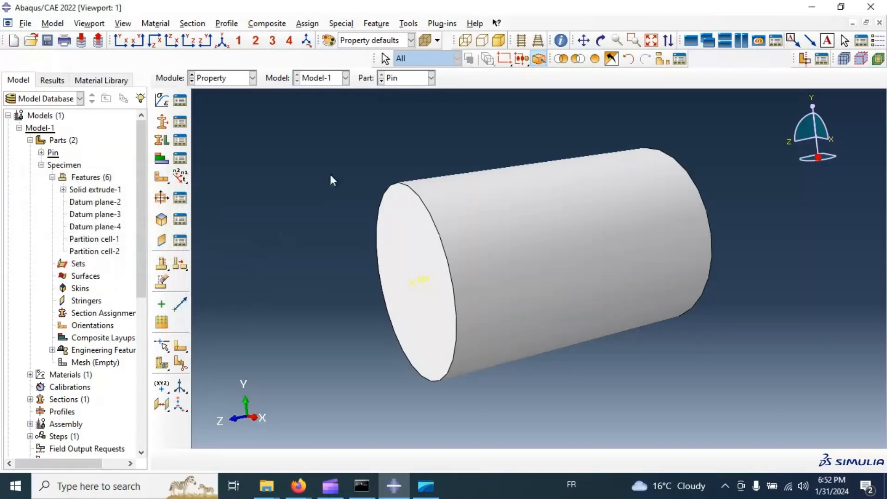
# Assign the CncretSection section to all cells of the Specimen part without creating a set.
pyautogui.click(429, 78)
pyautogui.click(418, 102)
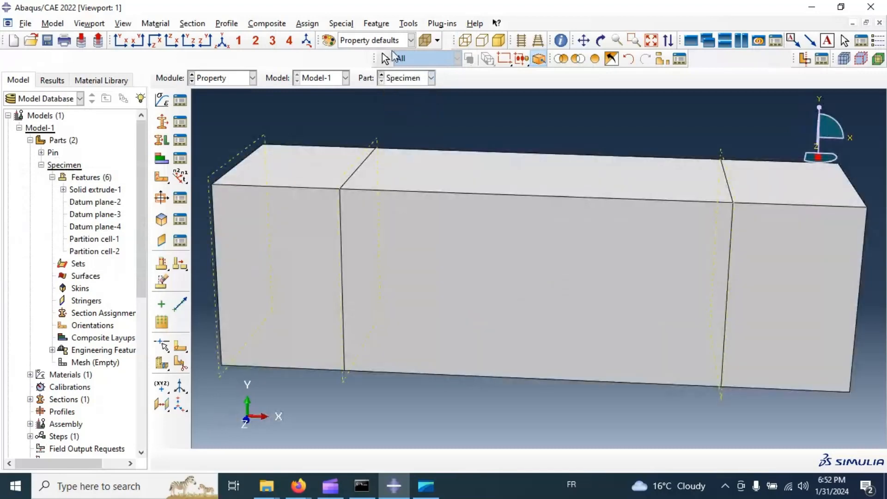
pyautogui.click(167, 140)
pyautogui.moveTo(279, 142); pyautogui.dragTo(847, 353)
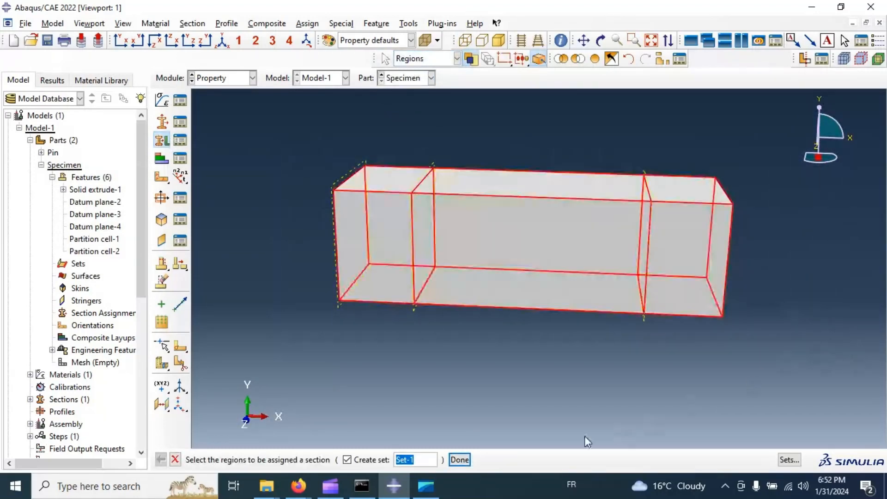
pyautogui.click(354, 461)
pyautogui.click(413, 460)
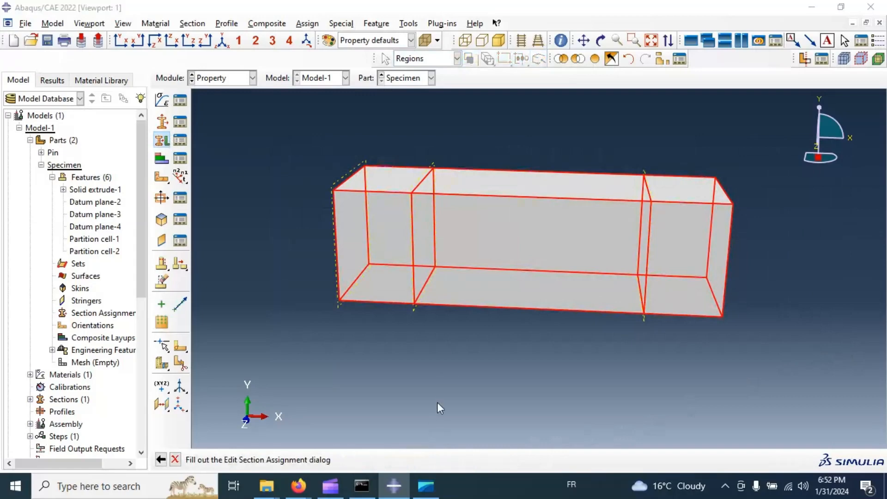
pyautogui.click(47, 282)
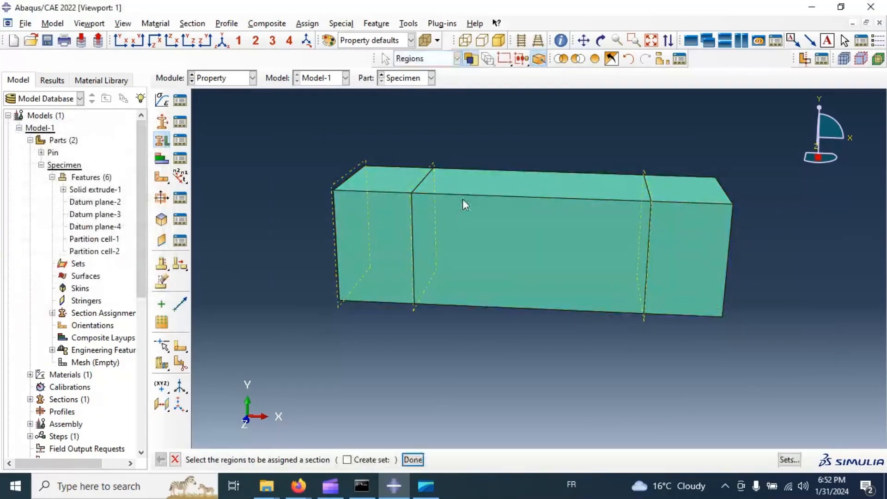
# Create dependent assembly instances of the Pin and Specimen parts with auto-offset from other instances enabled.
pyautogui.click(225, 80)
pyautogui.click(218, 118)
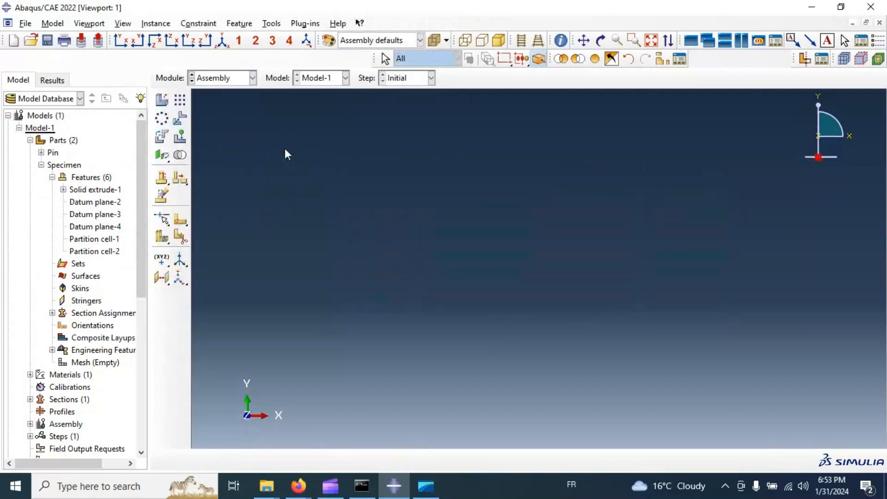
pyautogui.click(162, 99)
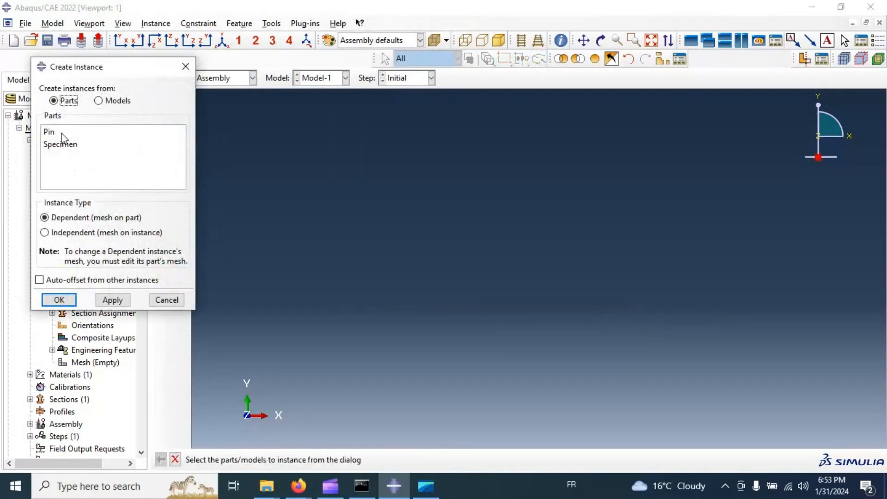
pyautogui.moveTo(62, 132); pyautogui.dragTo(60, 144)
pyautogui.click(126, 301)
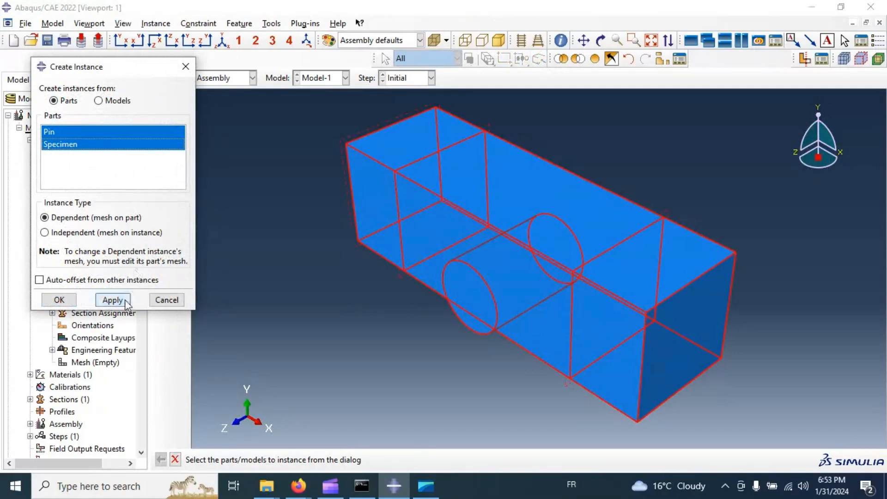
pyautogui.click(46, 282)
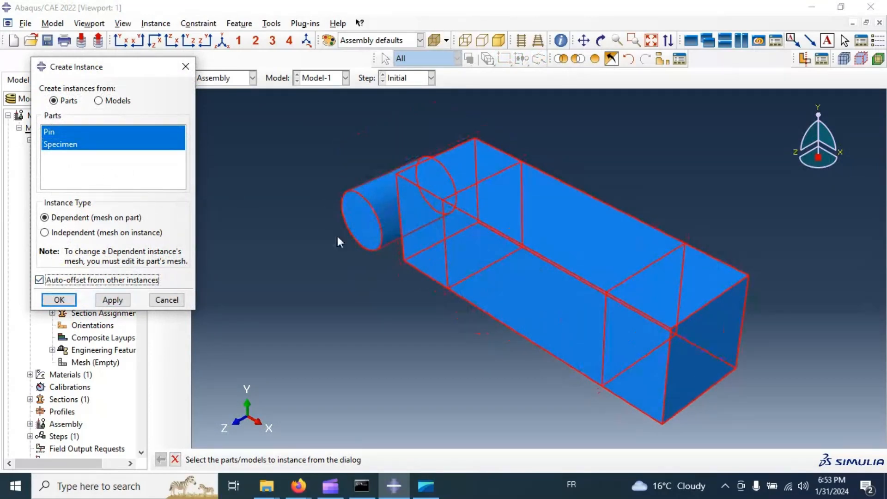
pyautogui.keyDown('ctrl'); pyautogui.click(63, 143); pyautogui.keyUp('ctrl')
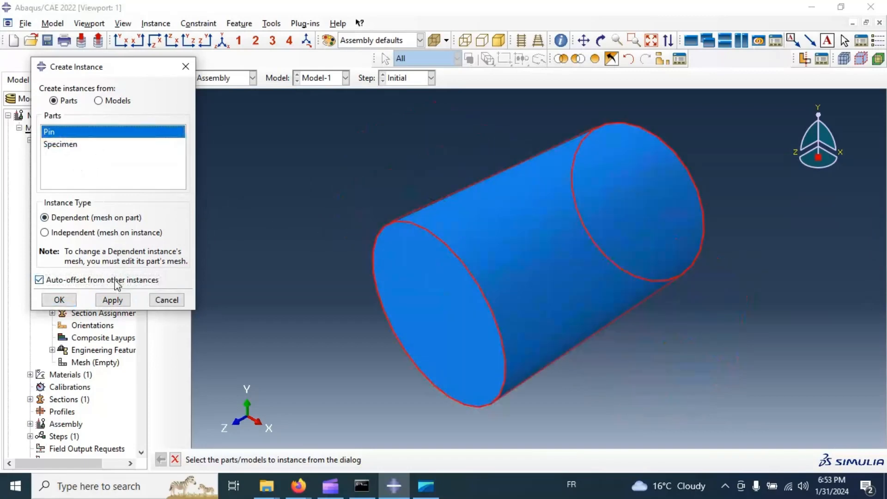
pyautogui.keyDown('ctrl'); pyautogui.click(63, 144); pyautogui.keyUp('ctrl')
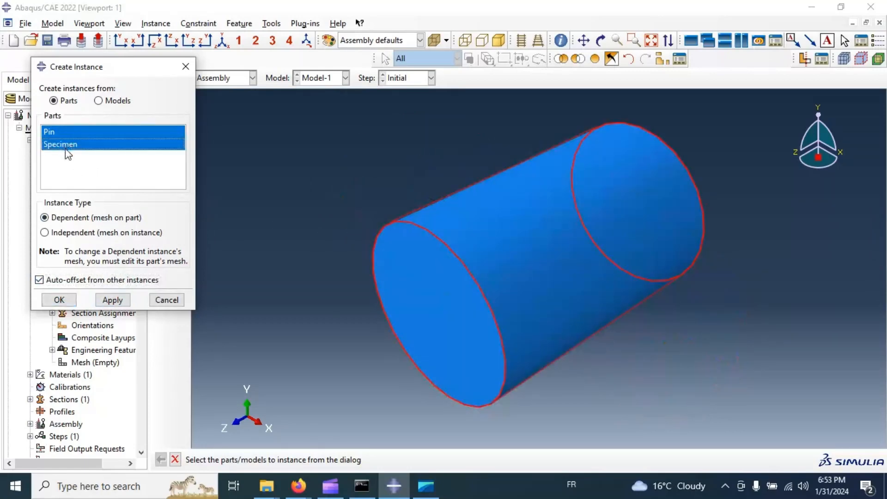
pyautogui.click(113, 301)
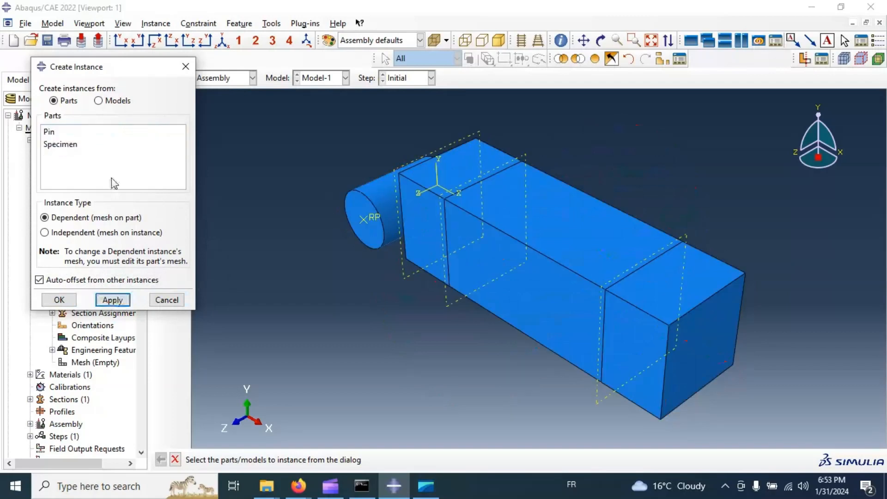
# Add two more dependent, auto-offset instances of the Pin part to the assembly.
pyautogui.click(63, 134)
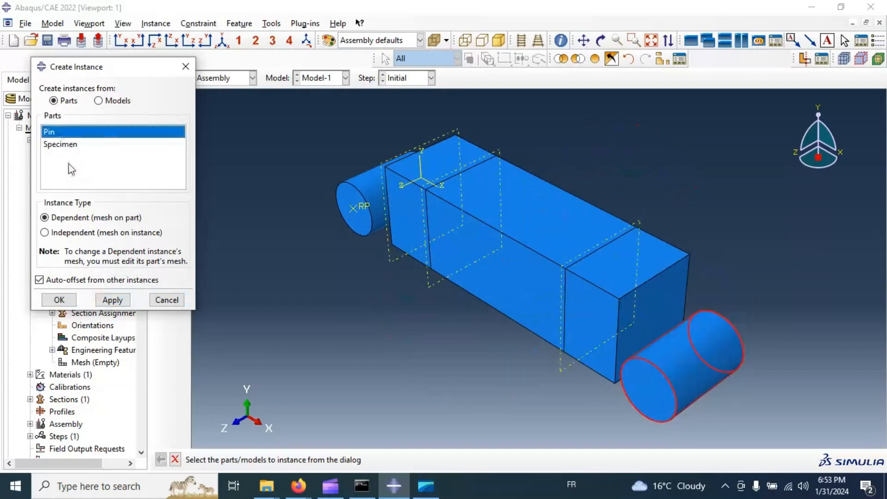
pyautogui.click(112, 300)
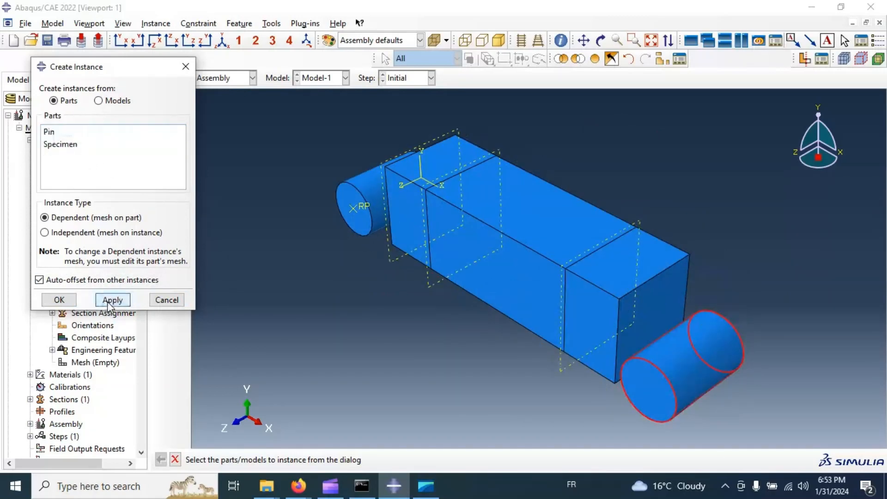
pyautogui.click(49, 133)
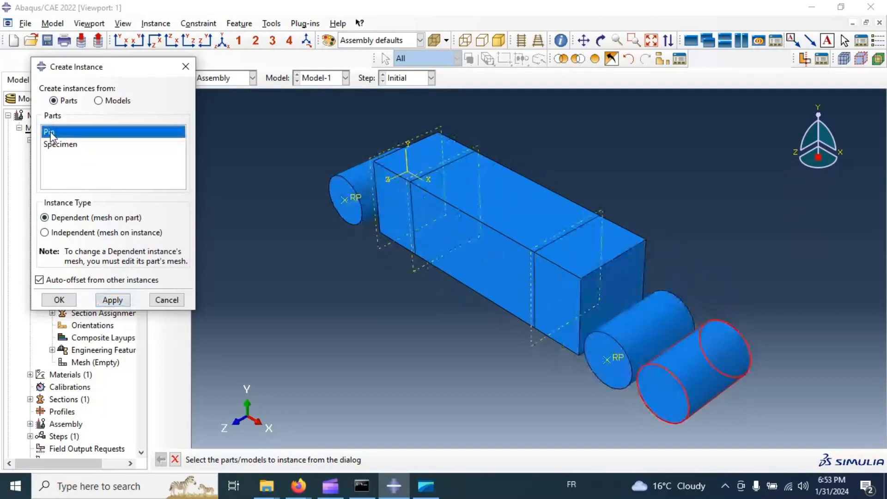
pyautogui.click(112, 300)
pyautogui.click(186, 66)
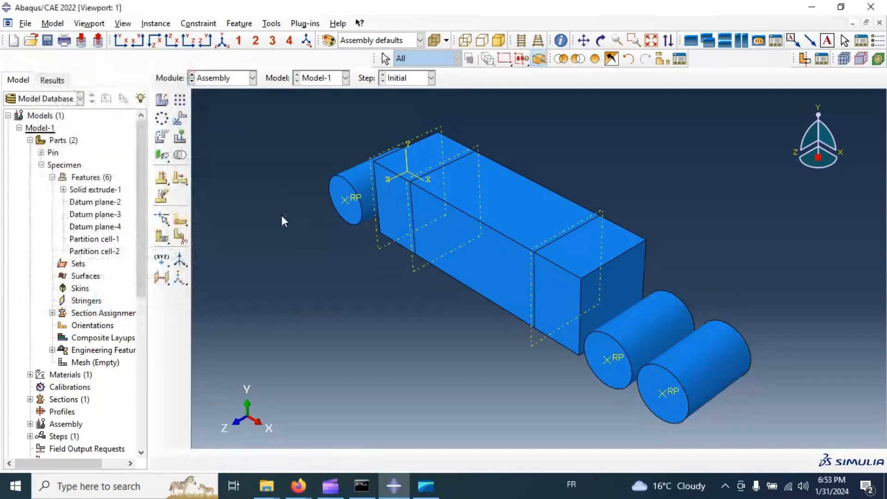
# Translate the first pin so its lowest front-edge point sits on the midpoint of the specimen's upper front edge.
pyautogui.click(181, 119)
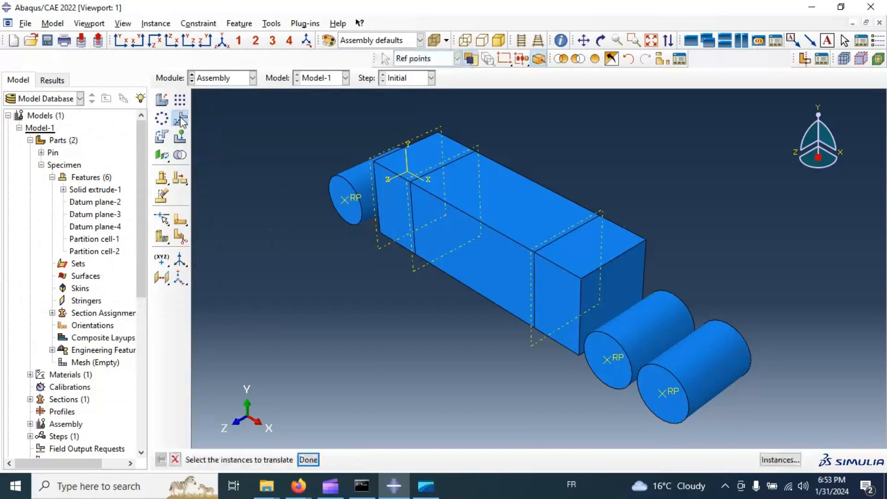
pyautogui.click(346, 178)
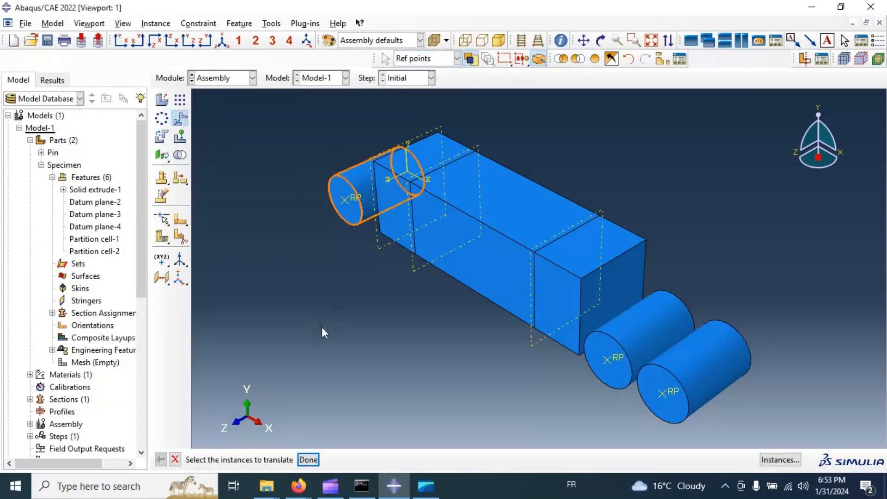
pyautogui.click(318, 461)
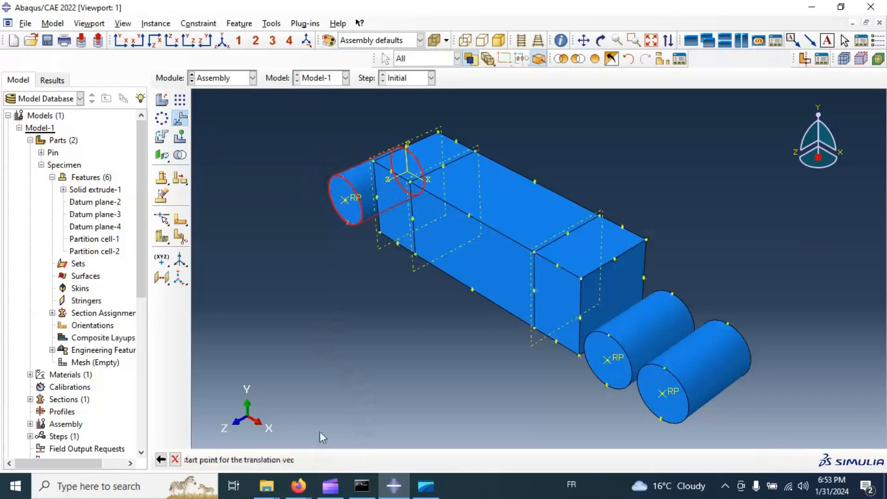
pyautogui.click(348, 222)
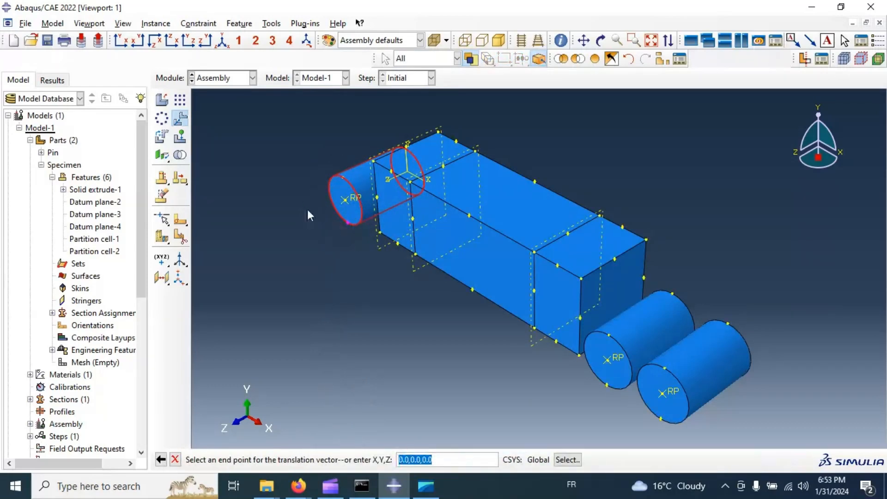
pyautogui.click(470, 217)
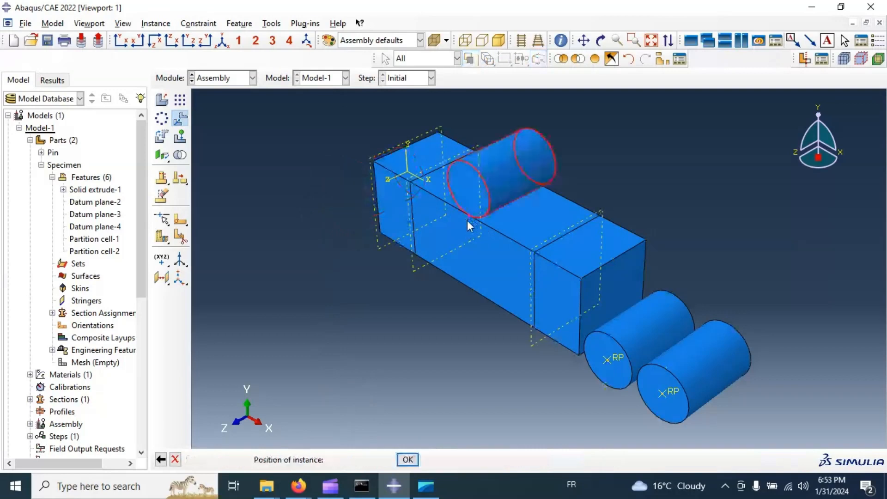
pyautogui.click(272, 459)
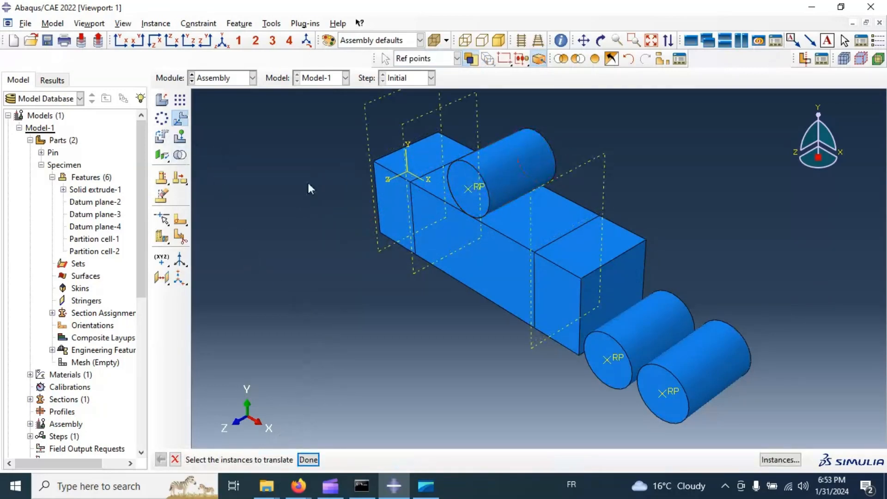
# Translate the pin nearest the specimen's end so its topmost front-edge point meets the lower front end of the first partition line.
pyautogui.click(631, 326)
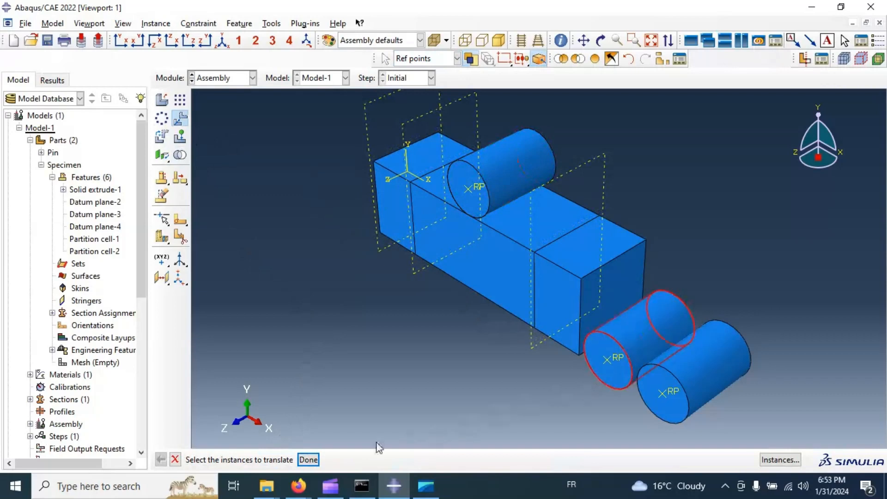
pyautogui.click(308, 460)
pyautogui.click(609, 338)
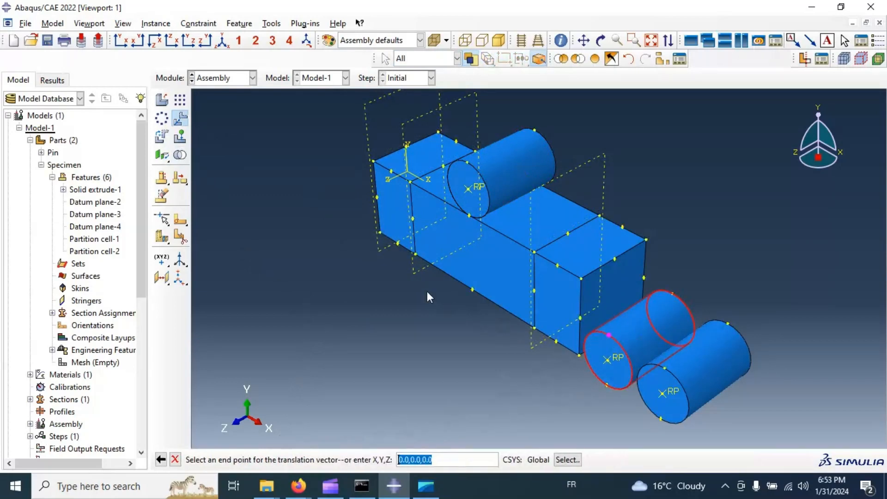
pyautogui.click(414, 254)
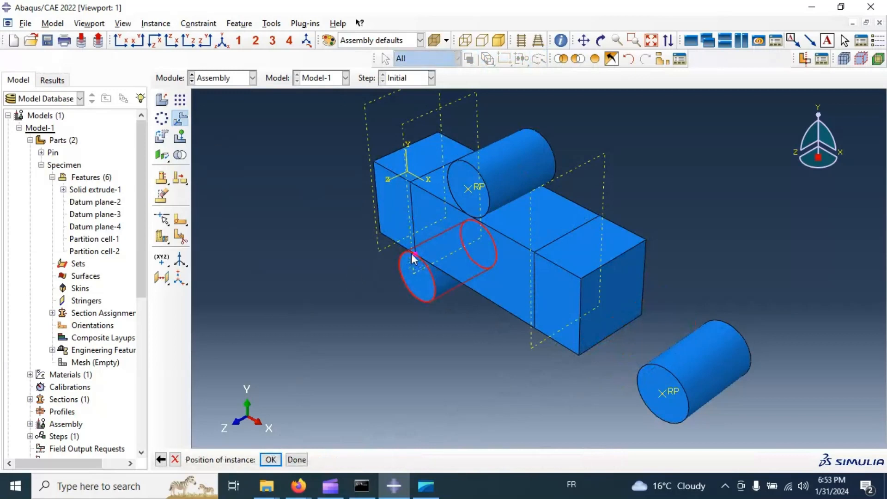
pyautogui.click(271, 459)
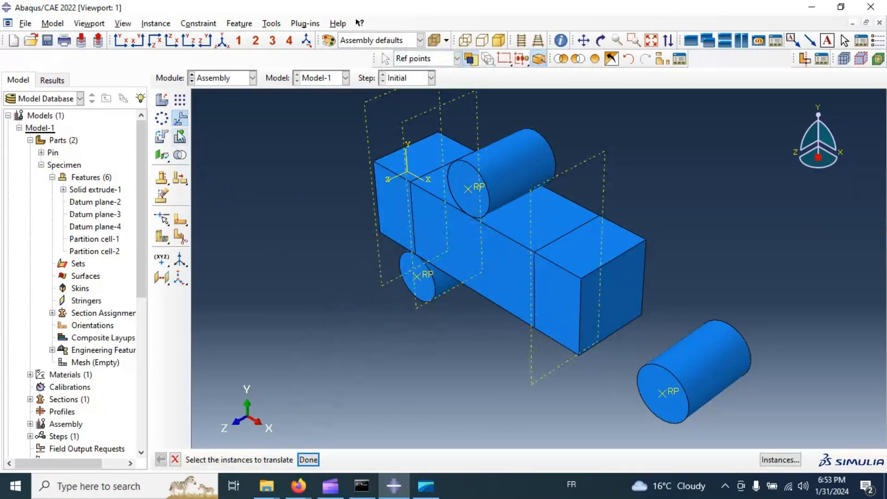
# Translate the remaining pin so its topmost front-edge point meets the lower front end of the second partition line.
pyautogui.click(705, 375)
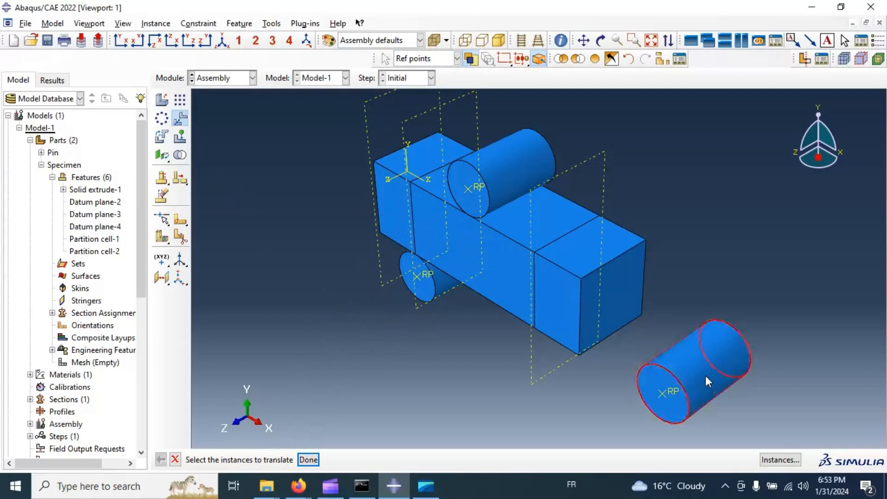
pyautogui.click(316, 460)
pyautogui.click(664, 369)
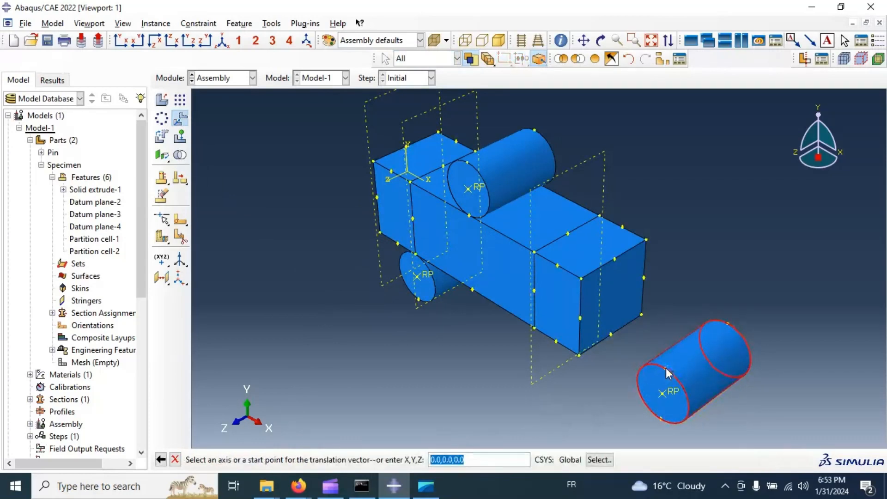
pyautogui.click(534, 329)
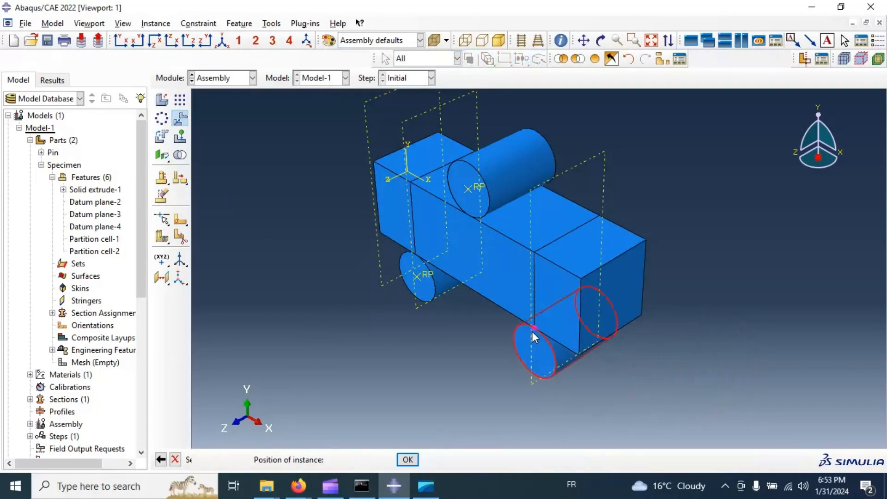
pyautogui.click(271, 459)
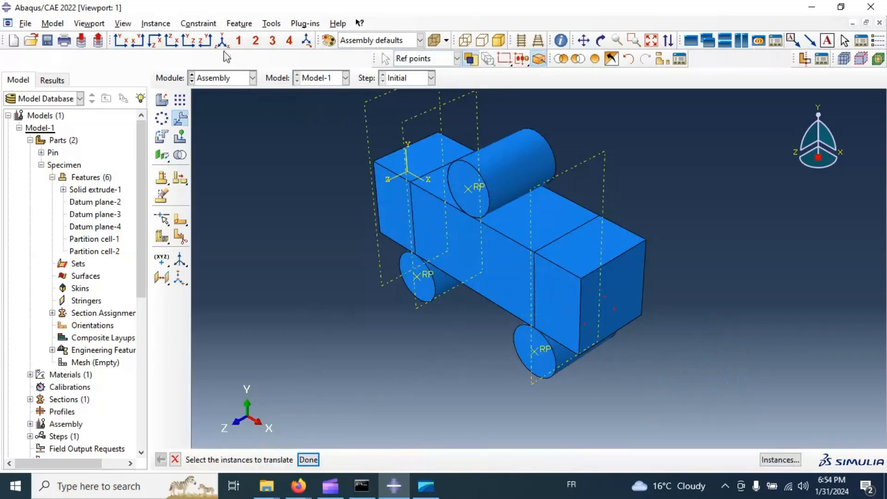
# Check the pin placement around the specimen in the front XY view with perspective turned off.
pyautogui.click(121, 41)
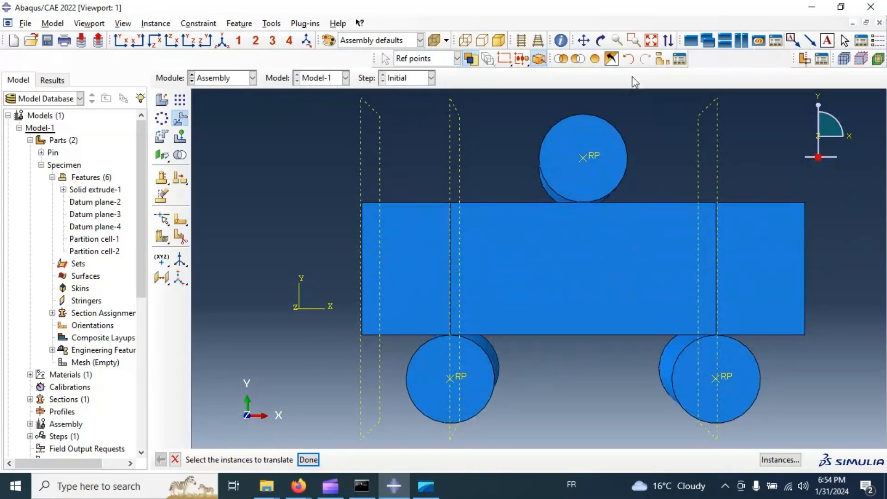
pyautogui.click(521, 40)
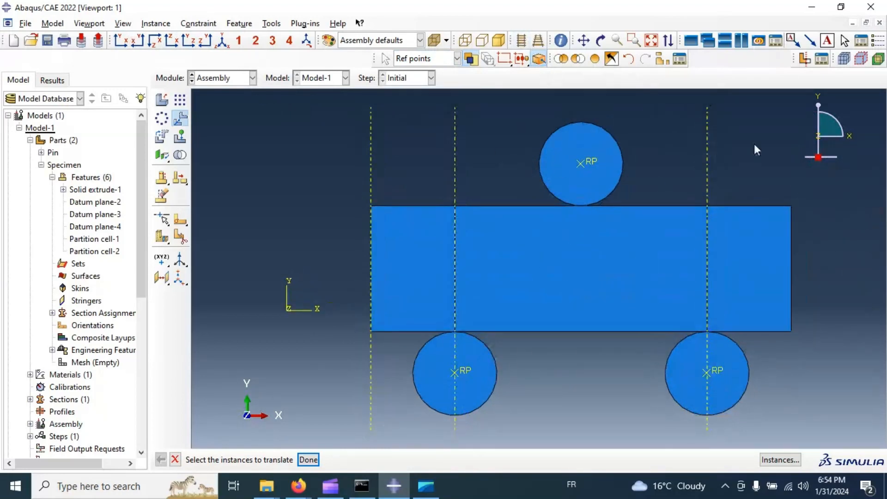
pyautogui.click(471, 59)
# Create a Static, General step after Initial with Nlgeom on and automatic stabilization by specified dissipated energy fraction.
pyautogui.click(226, 79)
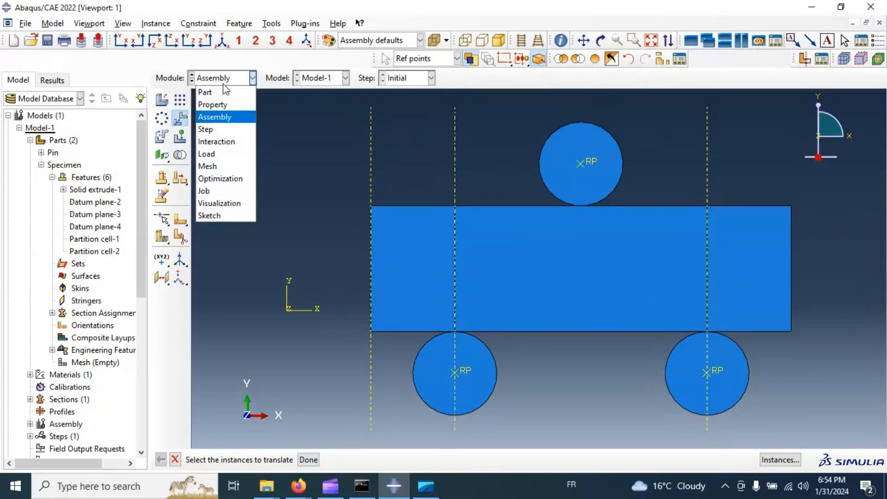
pyautogui.click(217, 128)
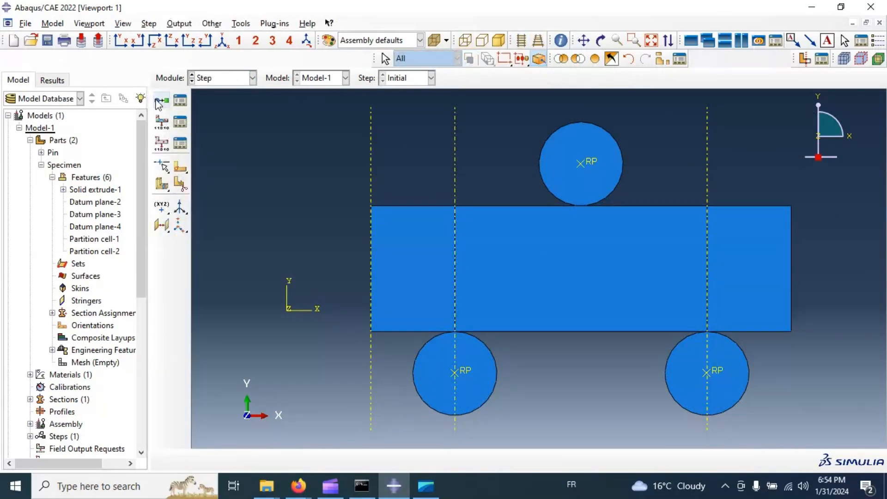
pyautogui.click(161, 101)
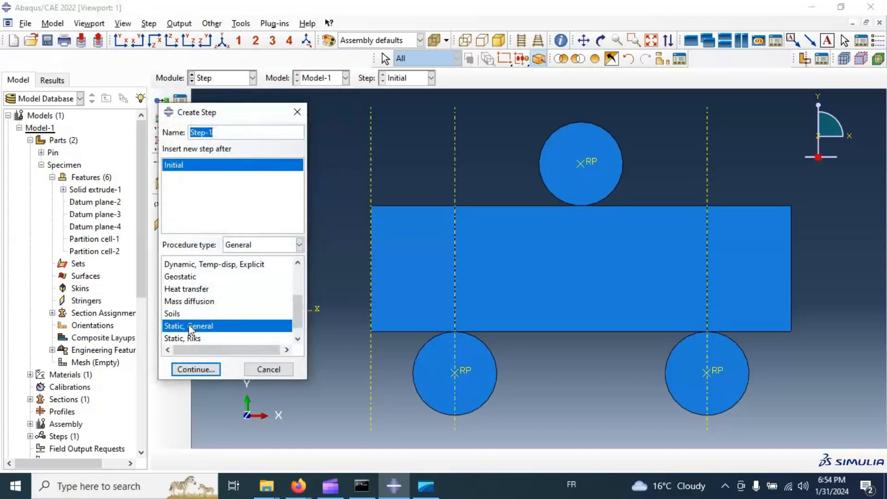
pyautogui.click(206, 370)
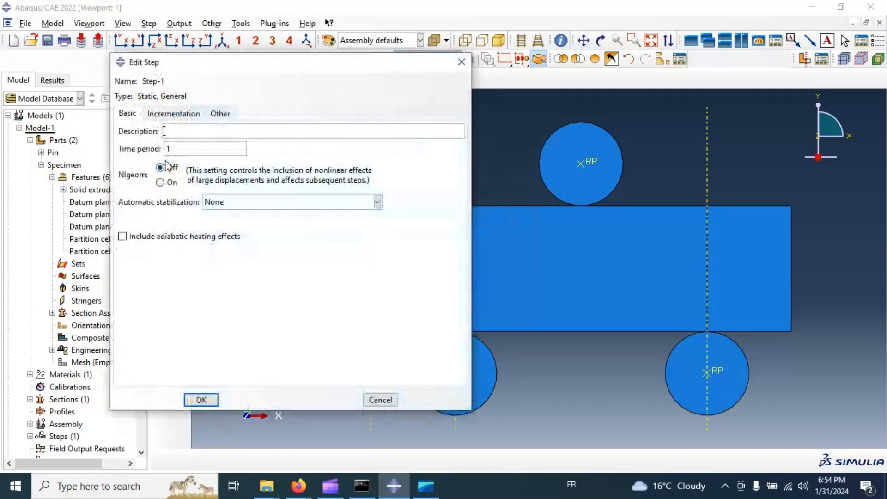
pyautogui.click(160, 183)
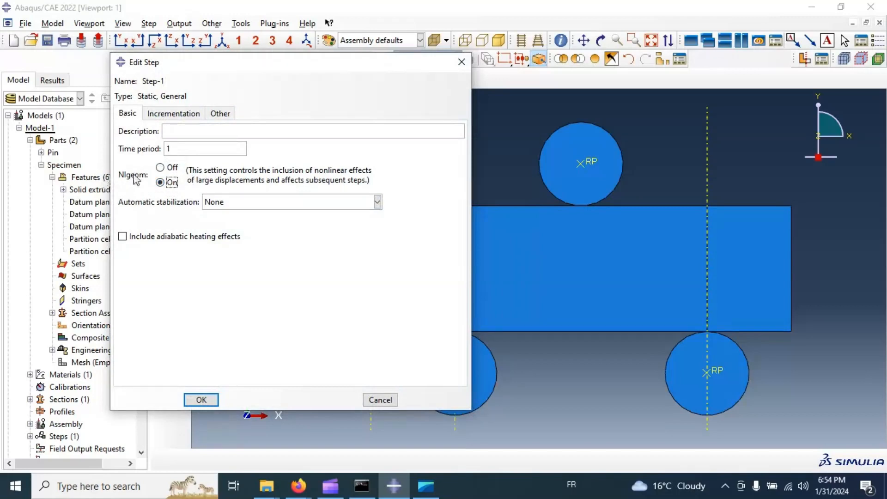
pyautogui.click(226, 203)
pyautogui.click(242, 230)
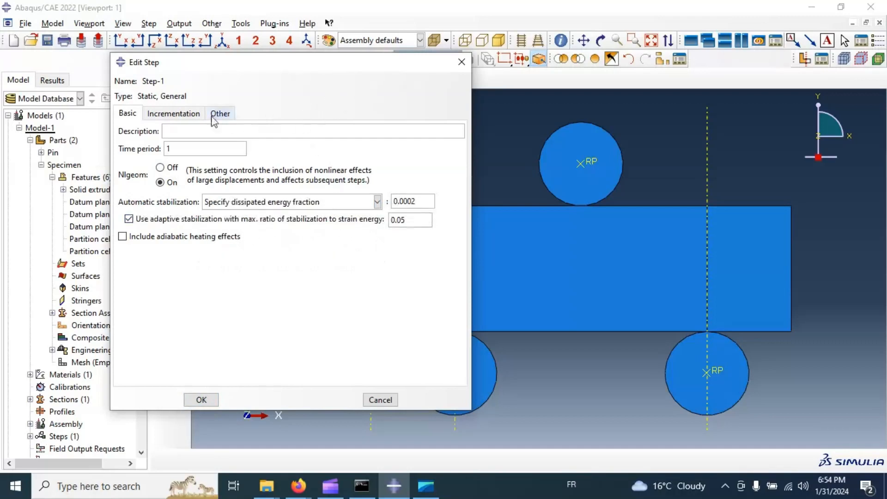
# Set the step's initial increment size to 0.01, edit its maximum increment size, and save the step.
pyautogui.click(185, 114)
pyautogui.click(197, 175)
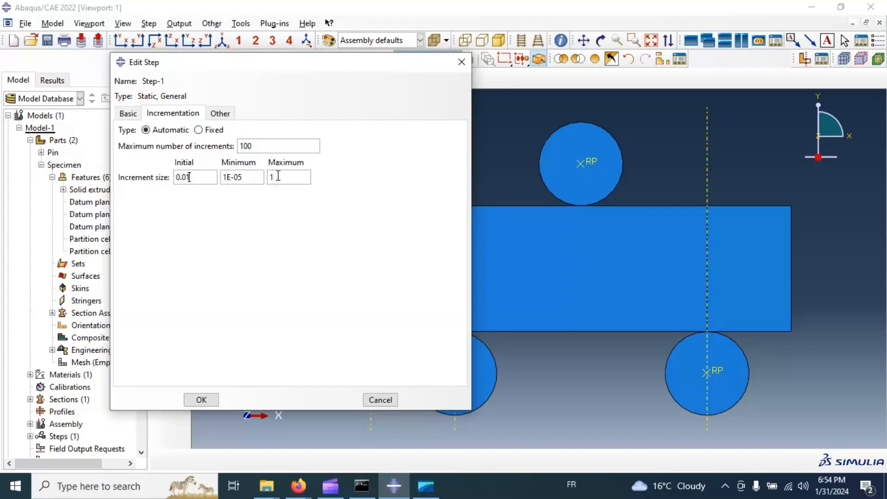
pyautogui.moveTo(278, 176); pyautogui.dragTo(268, 178)
pyautogui.click(209, 401)
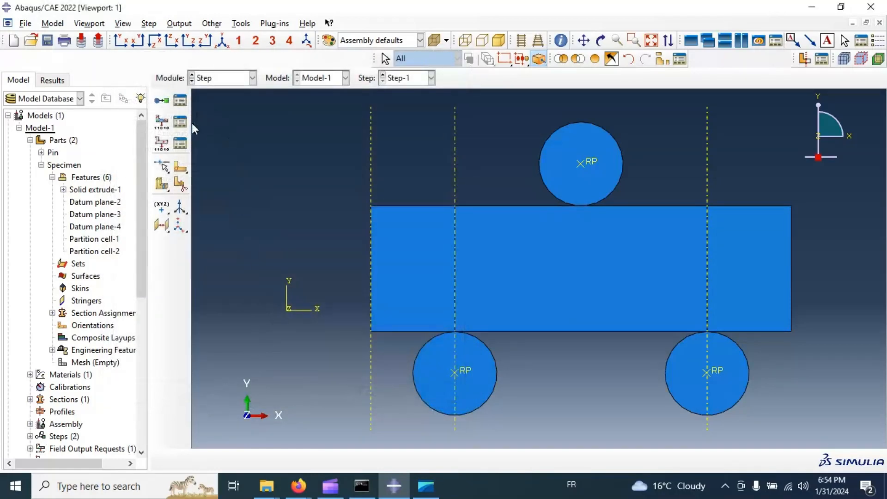
# Edit the F-Output-1 field output request to include compressive damage (DAMAGEC) and tensile damage (DAMAGET).
pyautogui.click(180, 121)
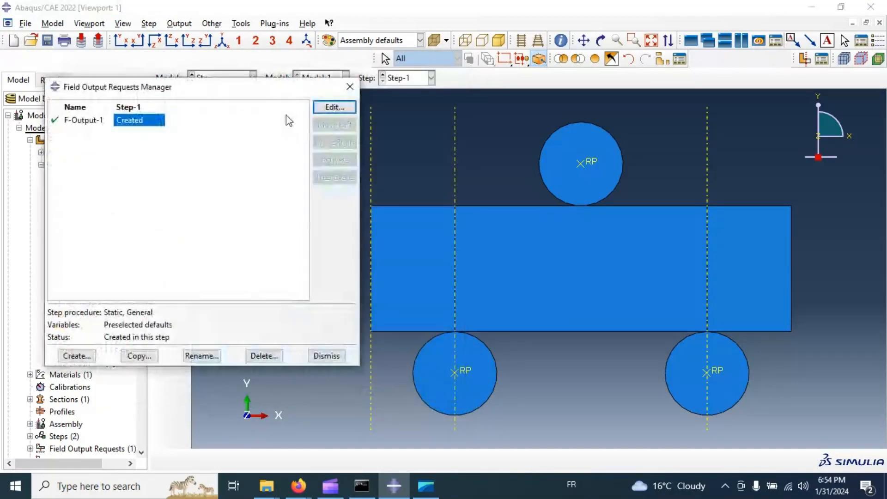
pyautogui.click(334, 107)
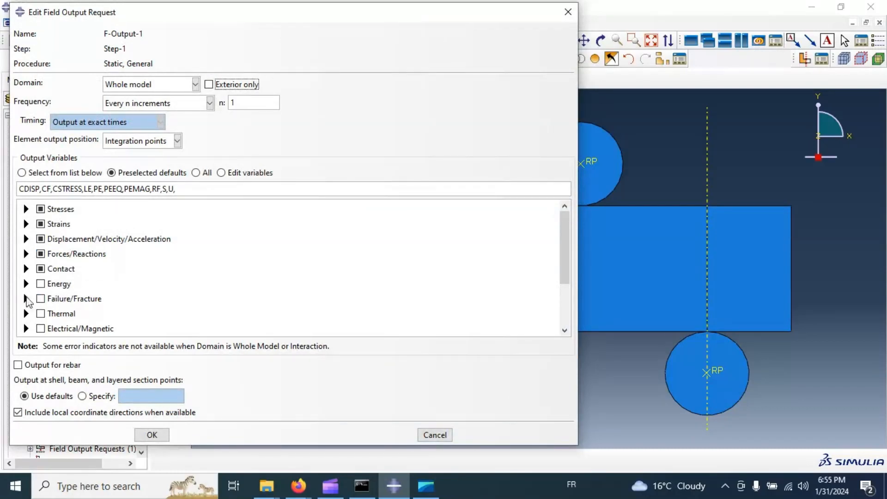
pyautogui.click(26, 299)
pyautogui.scroll(-2, 93, 284)
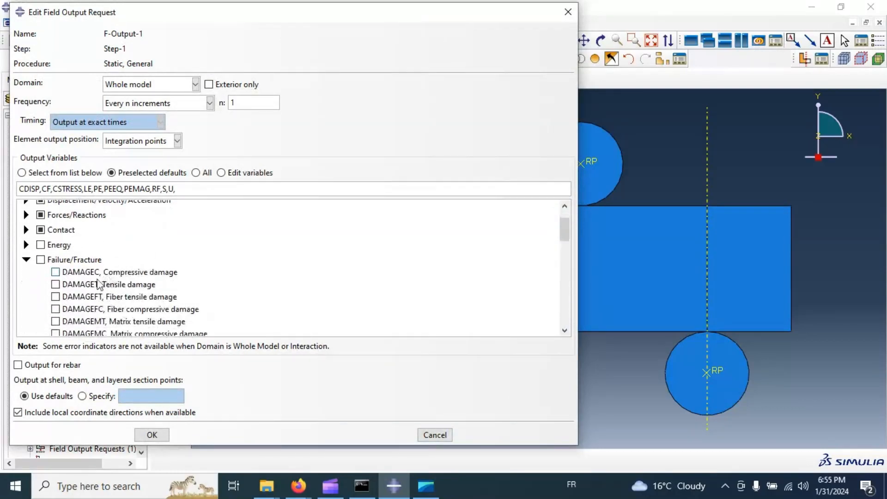
pyautogui.click(96, 274)
pyautogui.click(90, 287)
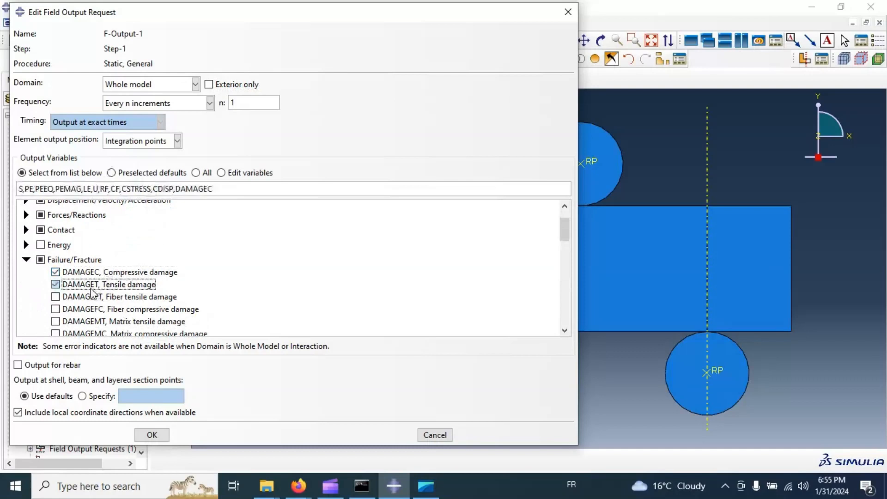
# Review the other Failure/Fracture output variables available for the field output request.
pyautogui.scroll(-5, 116, 291)
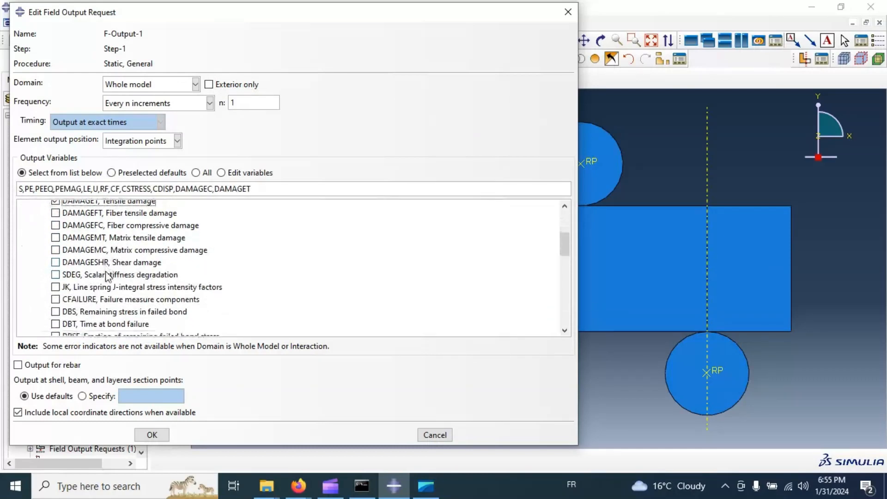
pyautogui.scroll(5, 106, 275)
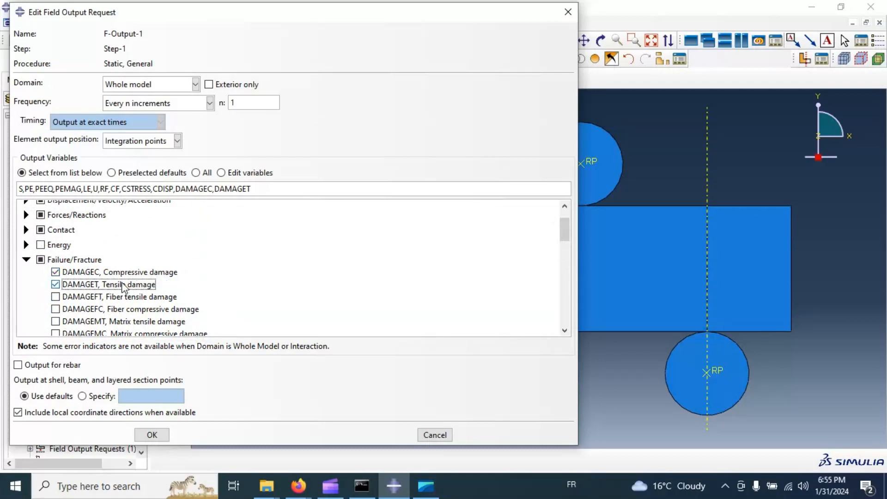
pyautogui.scroll(-5, 124, 287)
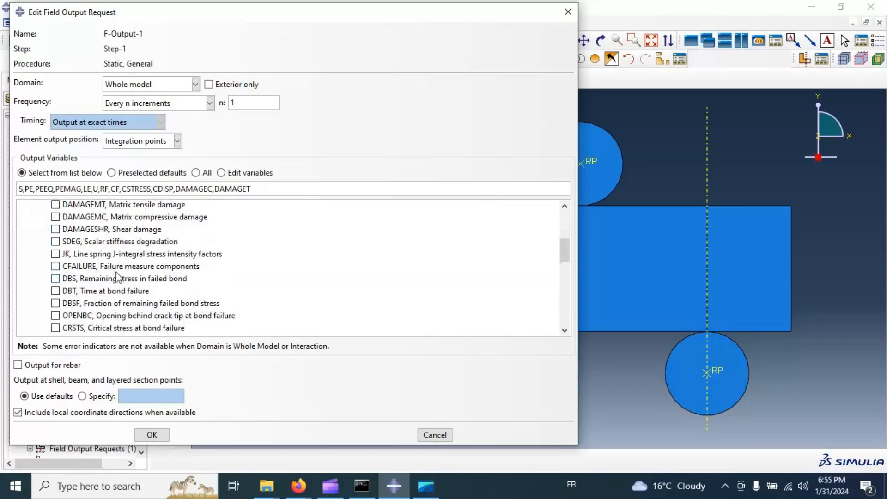
pyautogui.scroll(-5, 120, 282)
pyautogui.scroll(-2, 121, 281)
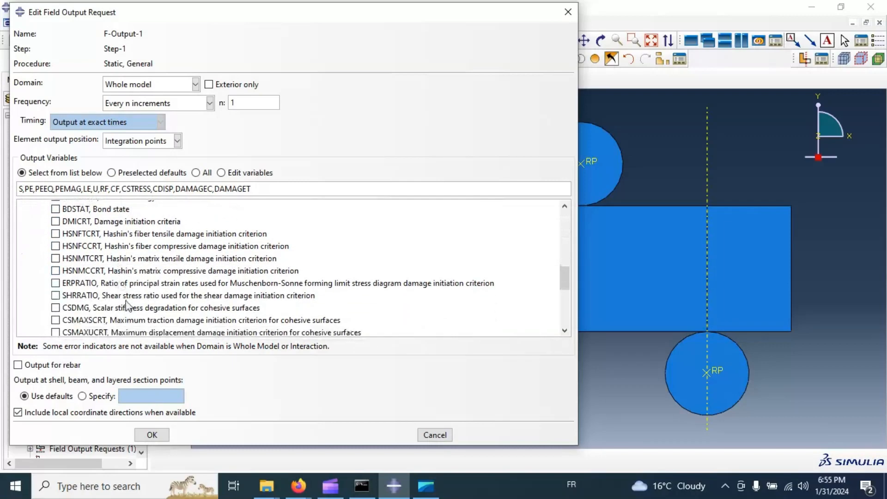
pyautogui.scroll(-3, 144, 279)
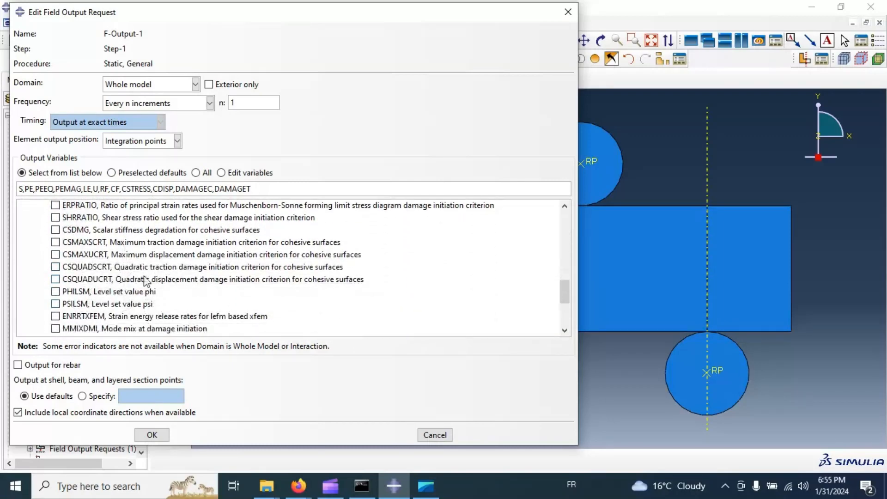
pyautogui.scroll(5, 184, 281)
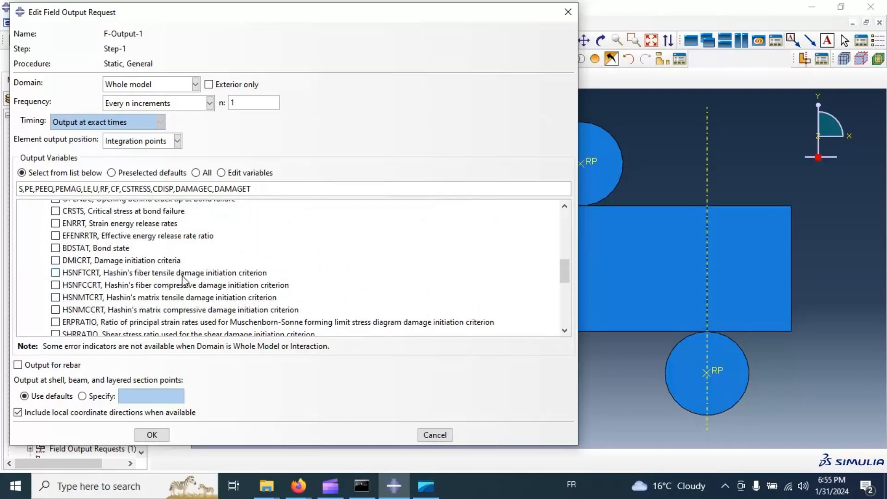
pyautogui.scroll(5, 134, 275)
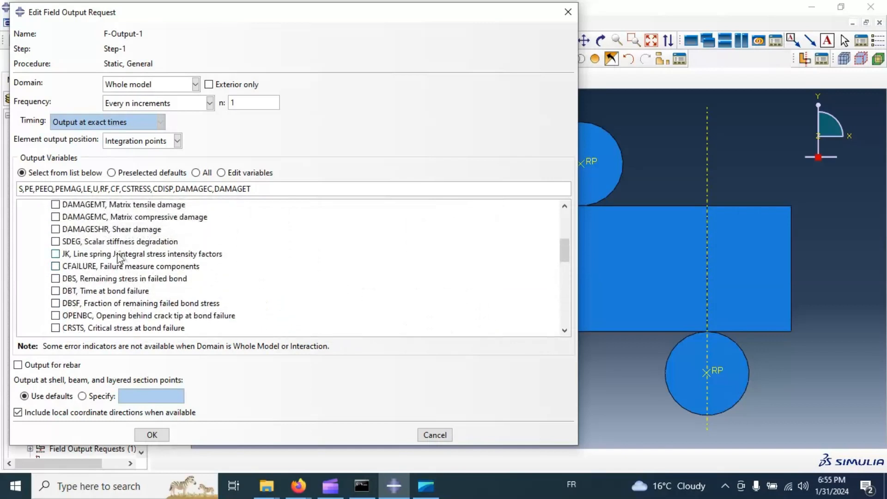
pyautogui.scroll(3, 121, 268)
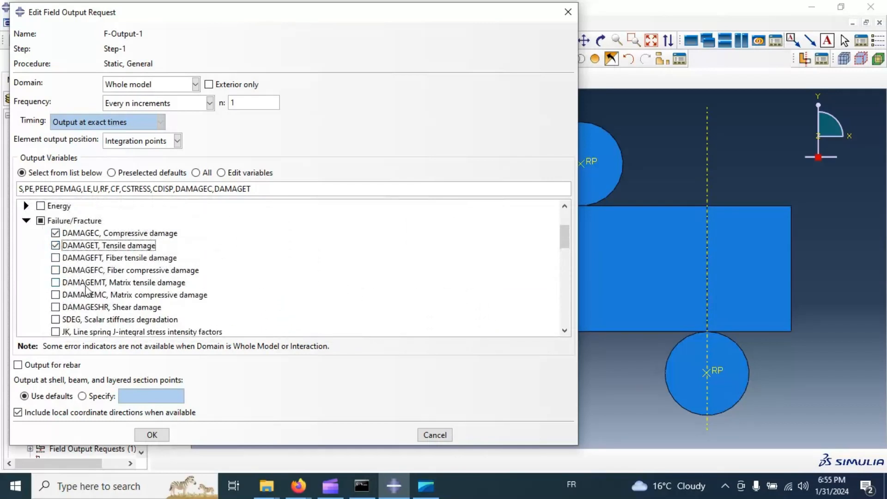
# Include all Failure/Fracture variables in the field output request, save it, and close the request manager.
pyautogui.click(40, 221)
pyautogui.click(40, 221)
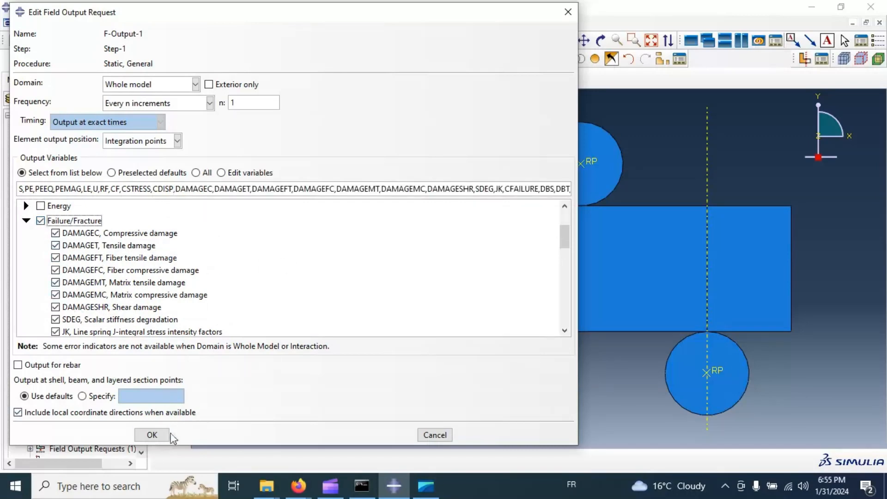
pyautogui.click(155, 435)
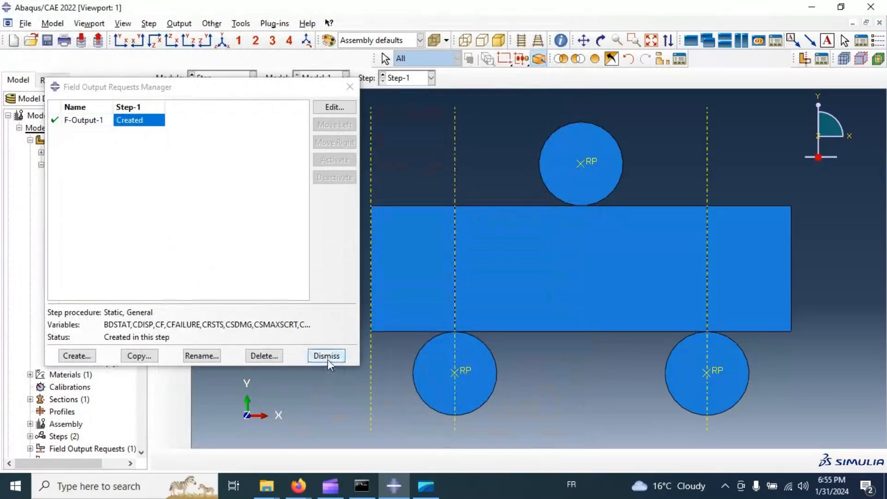
pyautogui.click(327, 356)
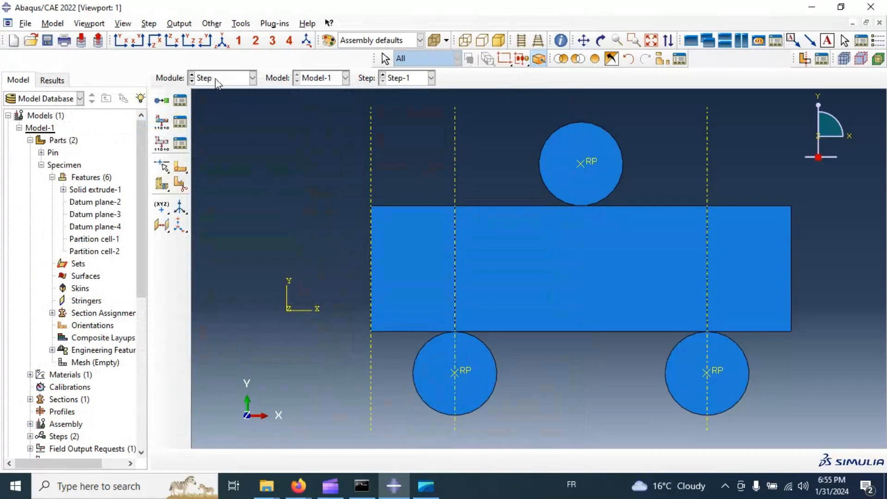
# In the Interaction module, create a Contact interaction property with tangential behavior using Penalty friction and a coefficient of 0.3.
pyautogui.click(217, 82)
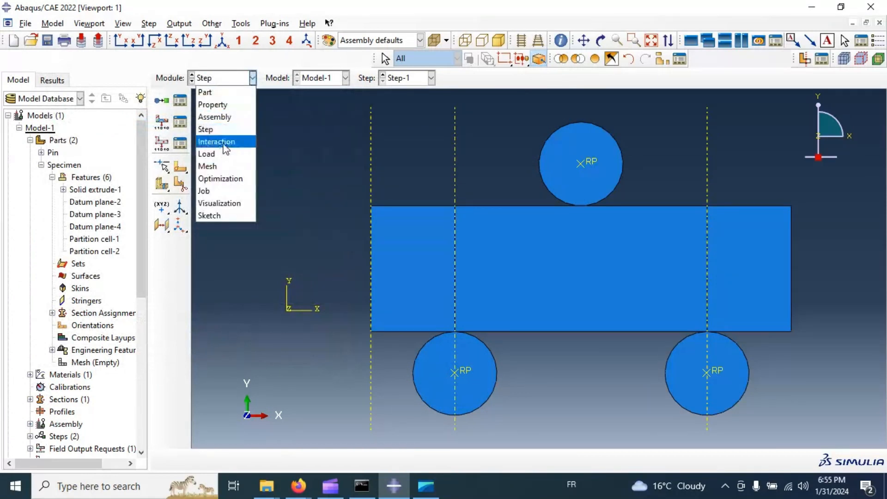
pyautogui.click(225, 142)
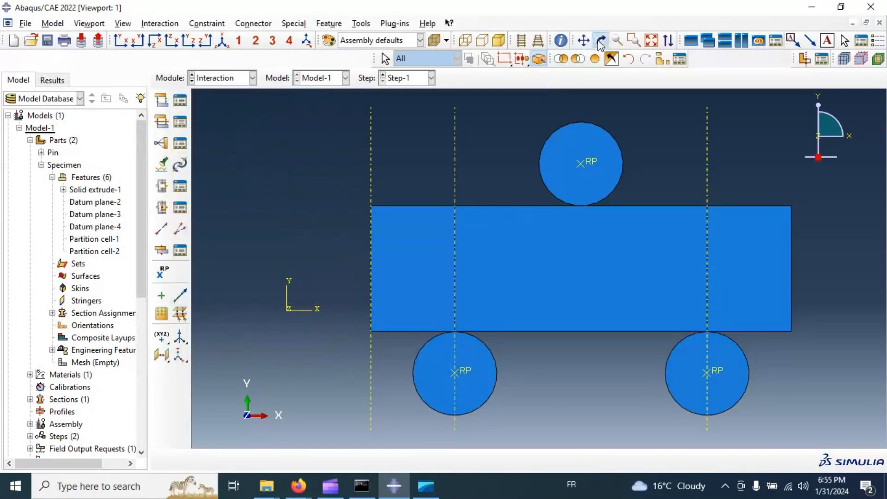
pyautogui.click(600, 41)
pyautogui.moveTo(578, 258); pyautogui.dragTo(453, 251)
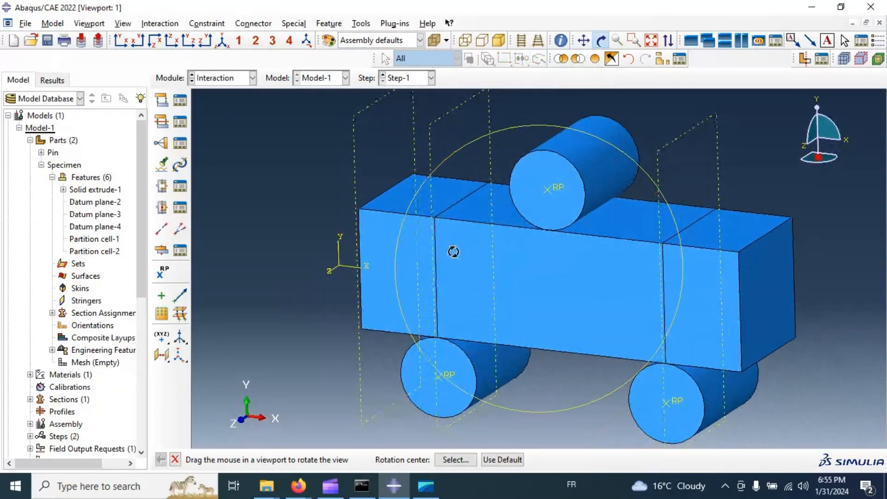
pyautogui.click(163, 122)
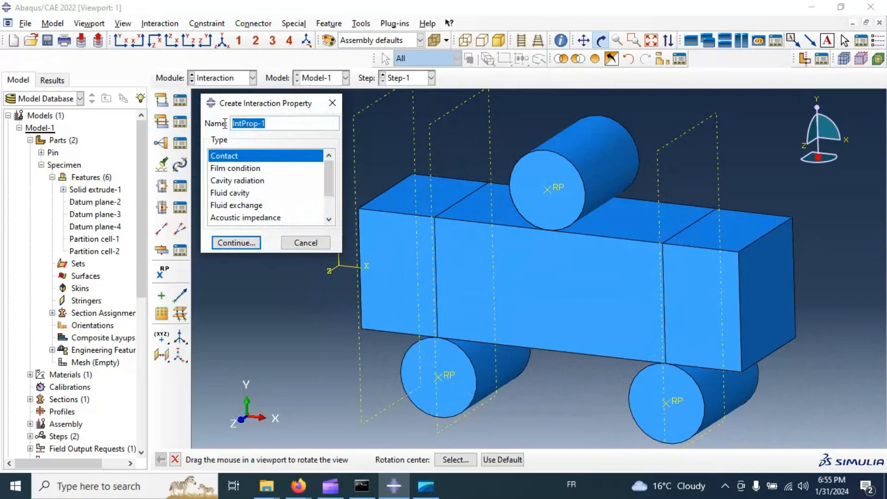
pyautogui.click(236, 243)
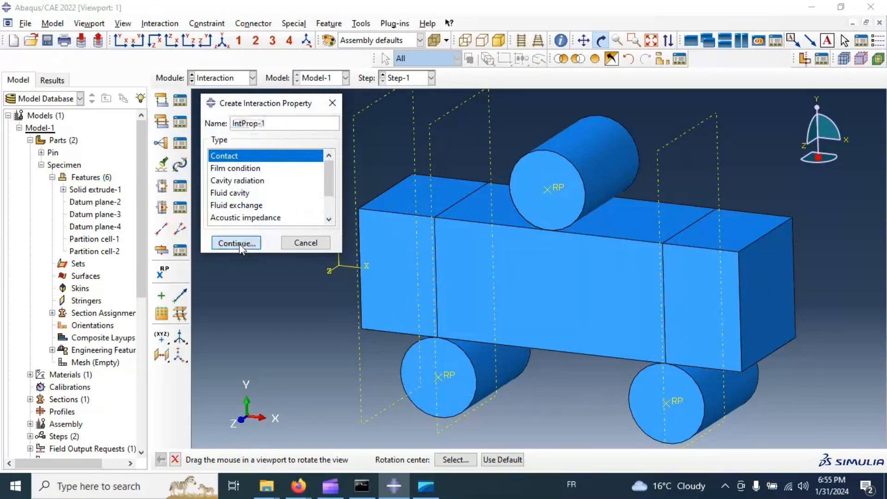
pyautogui.click(106, 131)
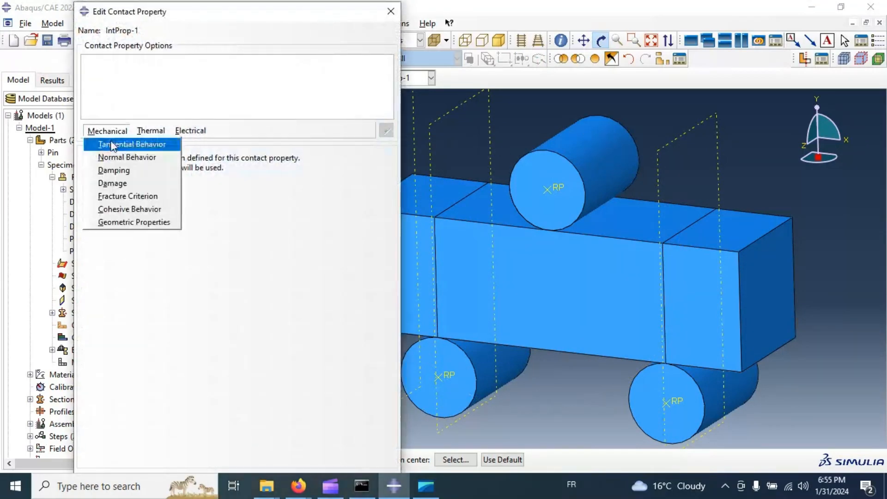
pyautogui.click(116, 140)
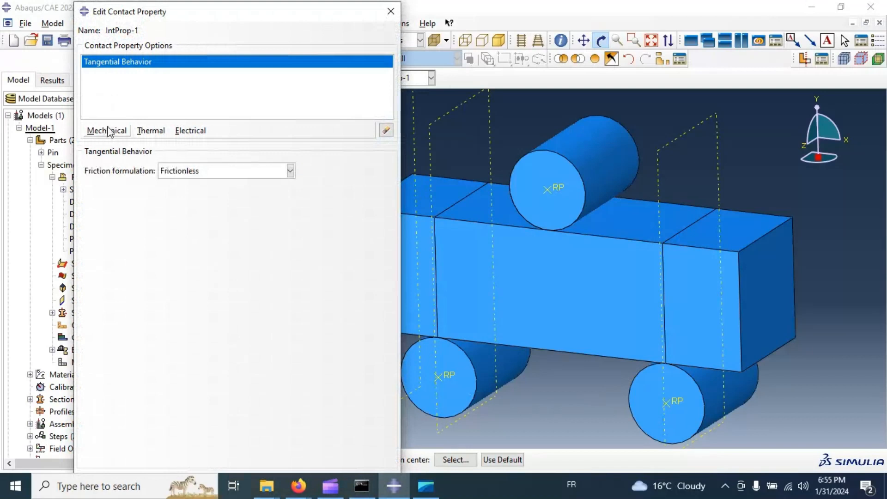
pyautogui.click(194, 174)
pyautogui.click(191, 198)
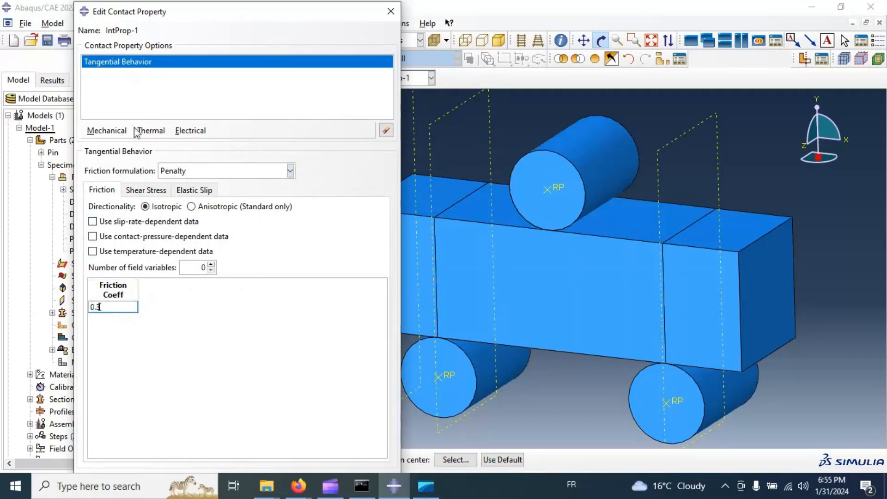
# Add normal behavior with "Hard" Contact and separation allowed to the contact property, and save it.
pyautogui.click(108, 132)
pyautogui.click(110, 157)
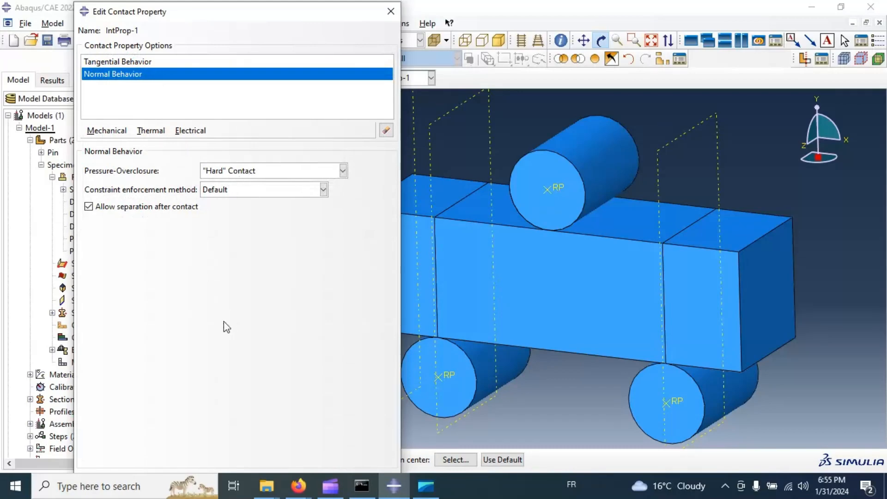
pyautogui.moveTo(223, 5); pyautogui.dragTo(248, 3)
pyautogui.moveTo(310, 6)
pyautogui.mouseDown()
pyautogui.moveTo(311, 25)
pyautogui.moveTo(301, 11)
pyautogui.mouseUp()
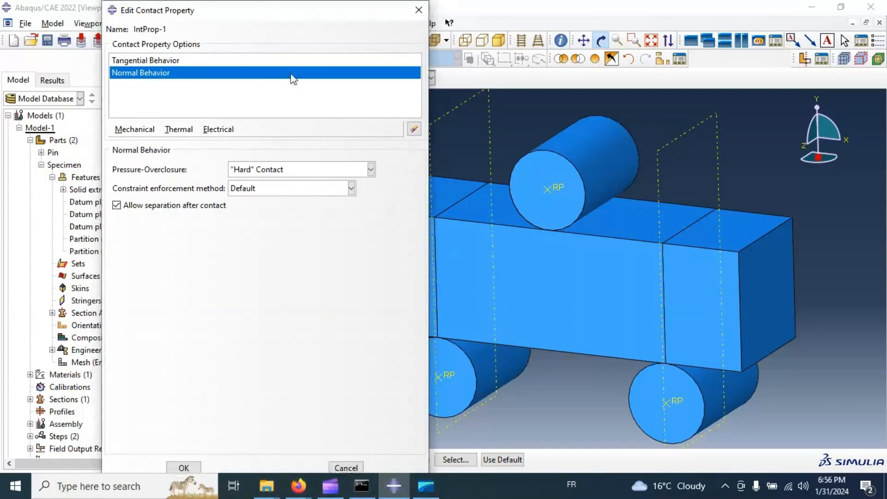
pyautogui.click(181, 467)
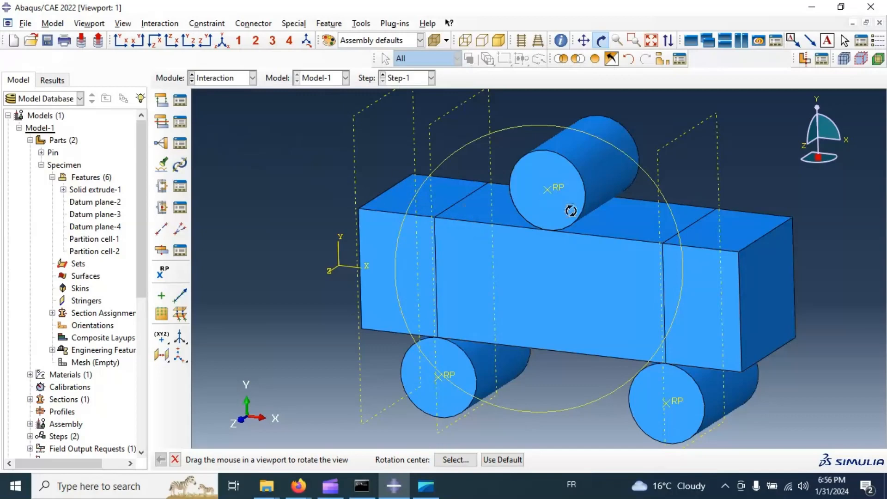
# Find the contact pairs in the whole model, check the three pin-to-specimen pairs and their contact property, and create the interactions.
pyautogui.click(163, 167)
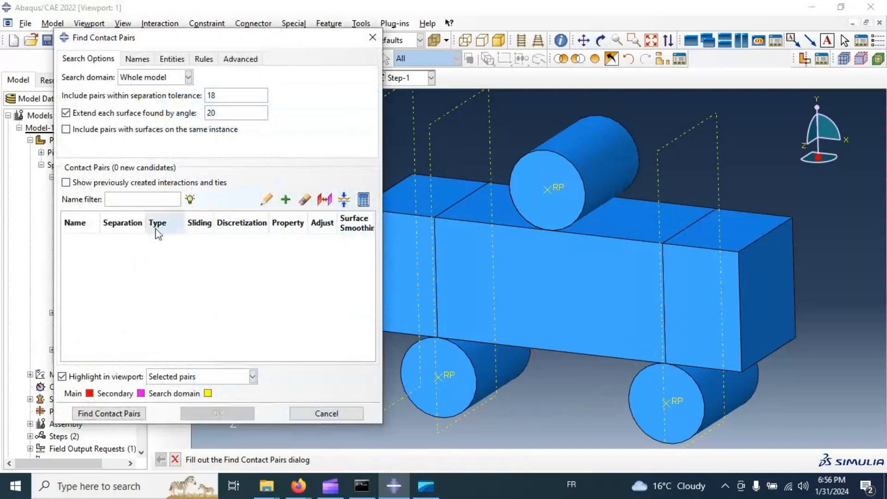
pyautogui.click(106, 416)
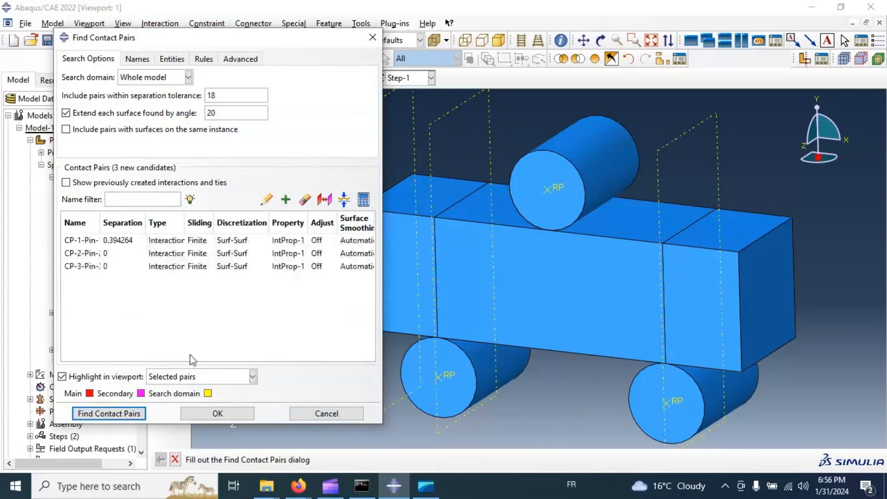
pyautogui.click(81, 240)
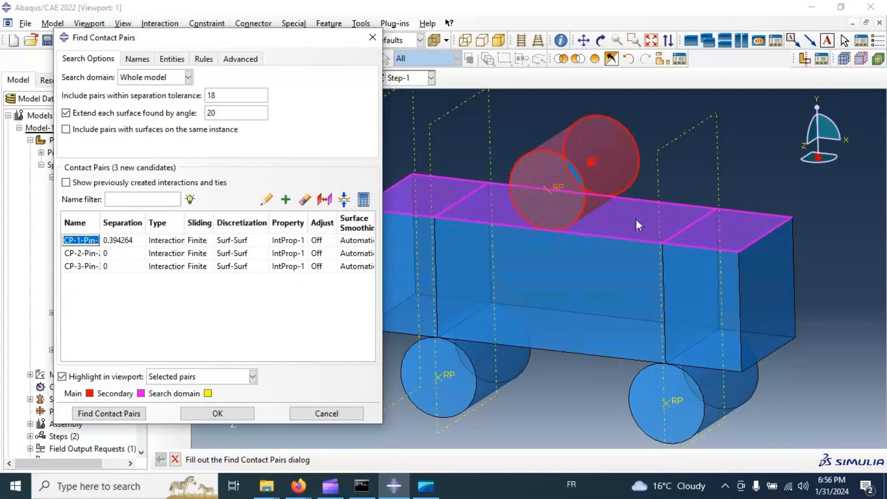
pyautogui.click(82, 253)
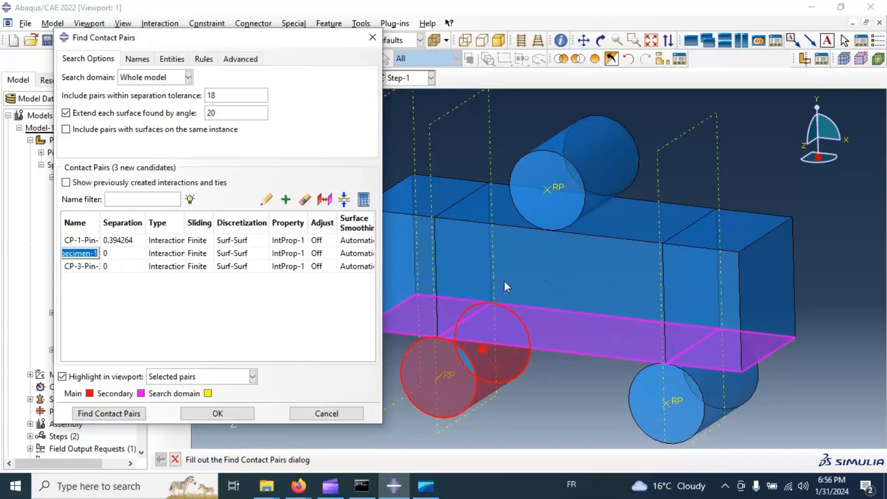
pyautogui.click(75, 267)
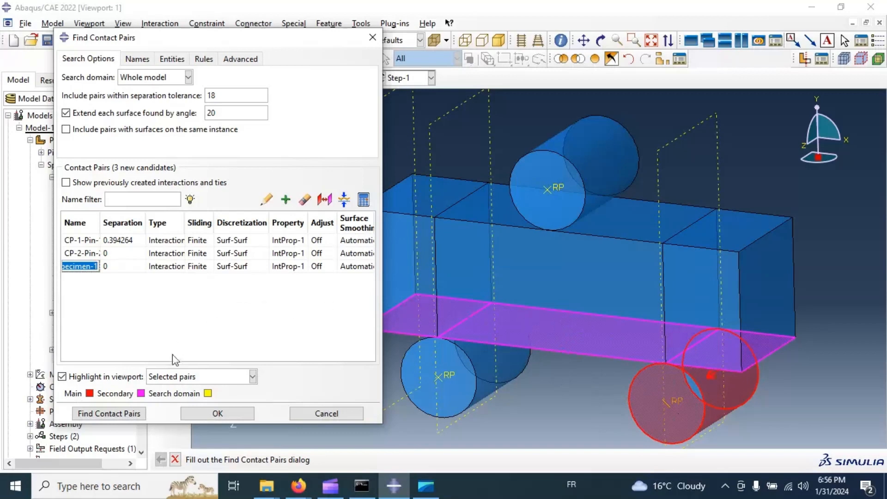
pyautogui.click(288, 223)
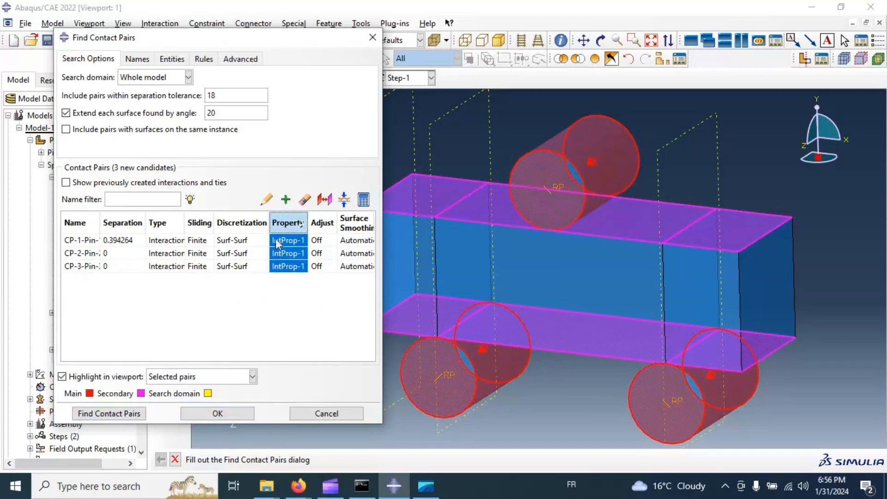
pyautogui.click(200, 413)
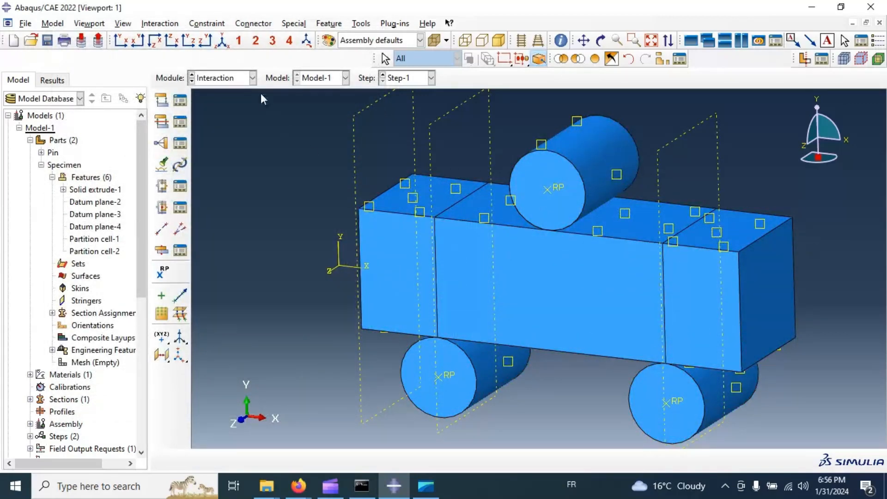
# Review the main and secondary surfaces and contact settings of the three pin-to-specimen interactions.
pyautogui.click(180, 100)
pyautogui.moveTo(252, 106); pyautogui.dragTo(263, 121)
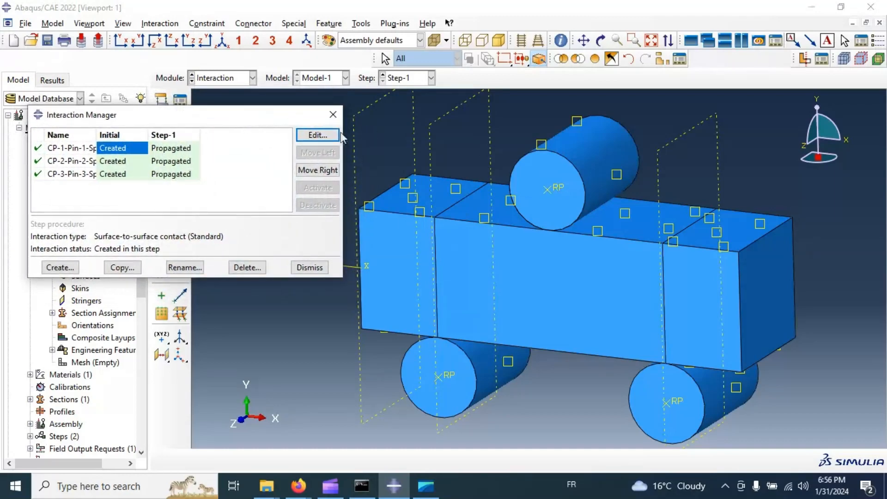
pyautogui.click(325, 135)
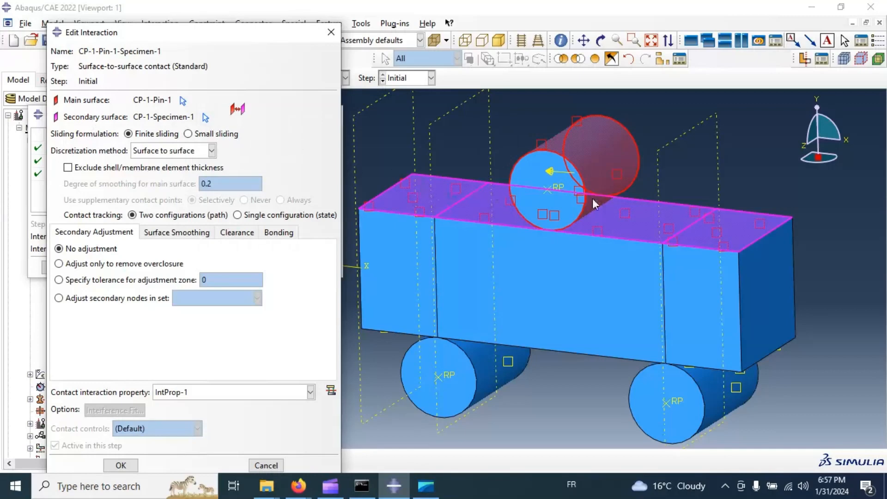
pyautogui.click(121, 465)
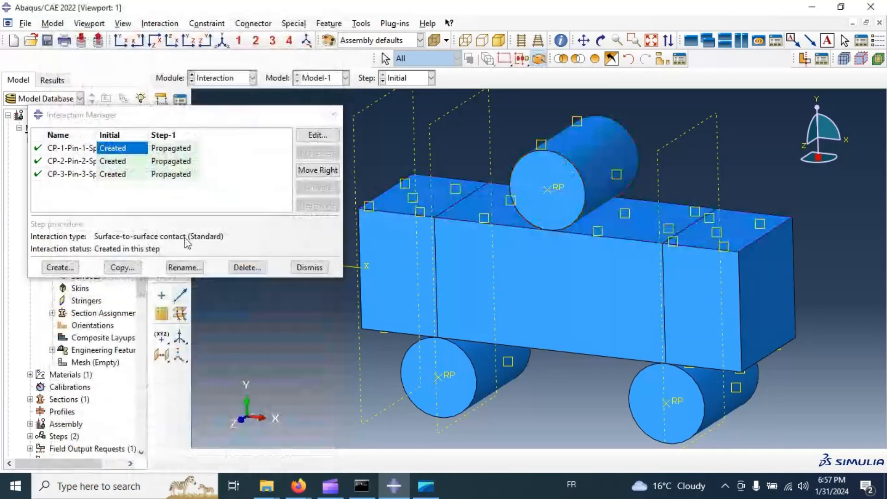
pyautogui.click(135, 162)
pyautogui.click(312, 136)
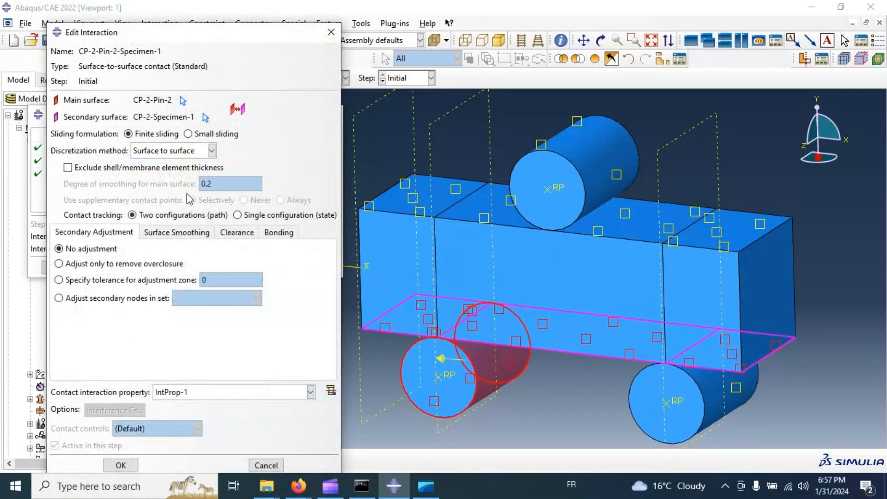
pyautogui.click(121, 465)
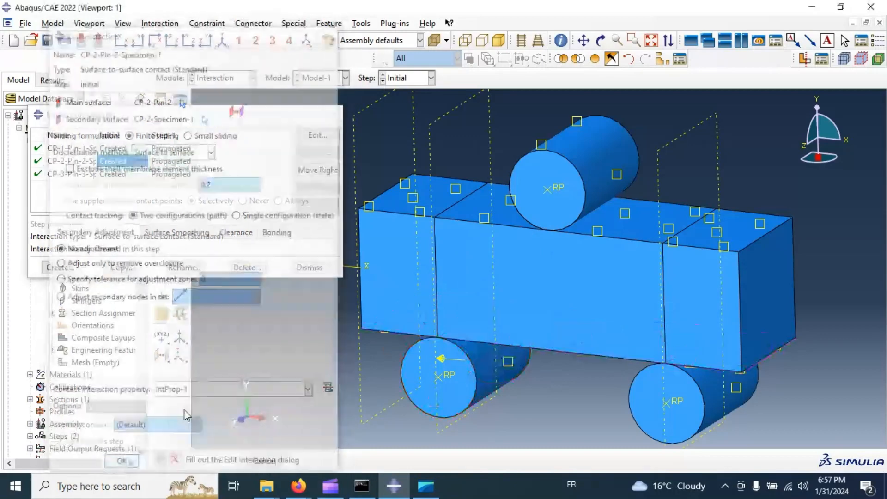
pyautogui.click(140, 174)
pyautogui.click(315, 138)
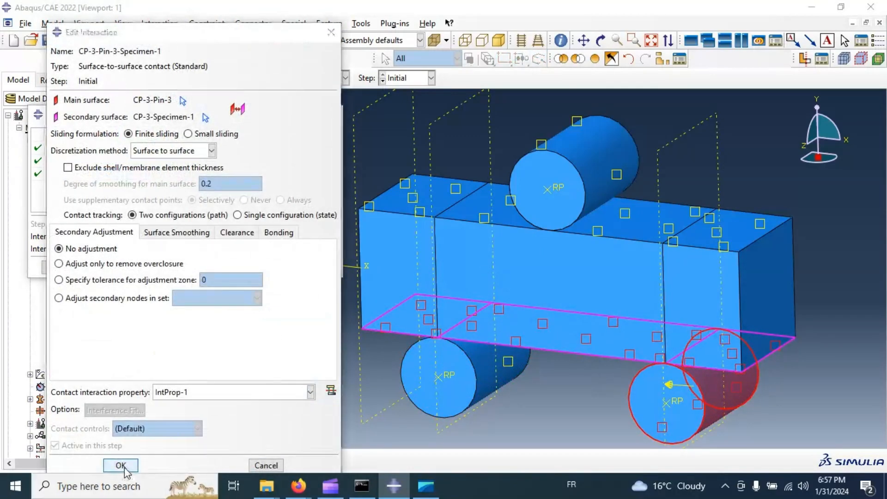
pyautogui.click(121, 465)
pyautogui.click(335, 114)
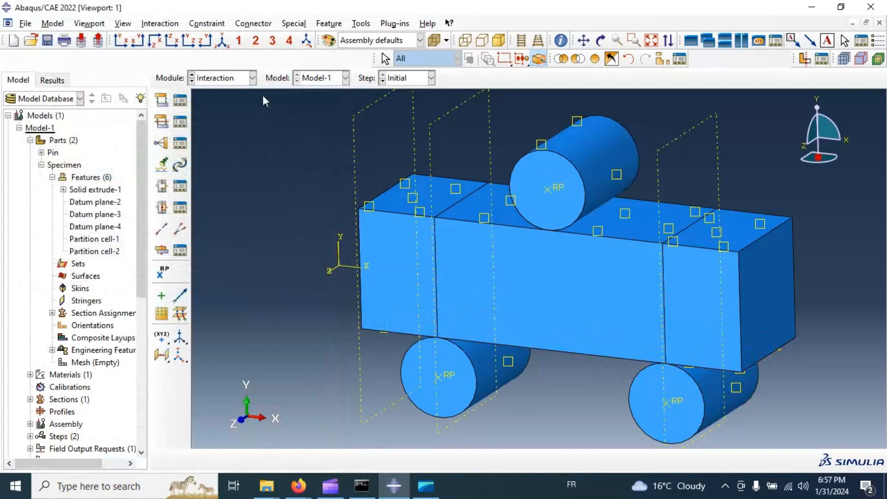
# In the Load module, create an Encastre boundary condition in the Initial step on the reference points of the two lower support pins.
pyautogui.click(228, 80)
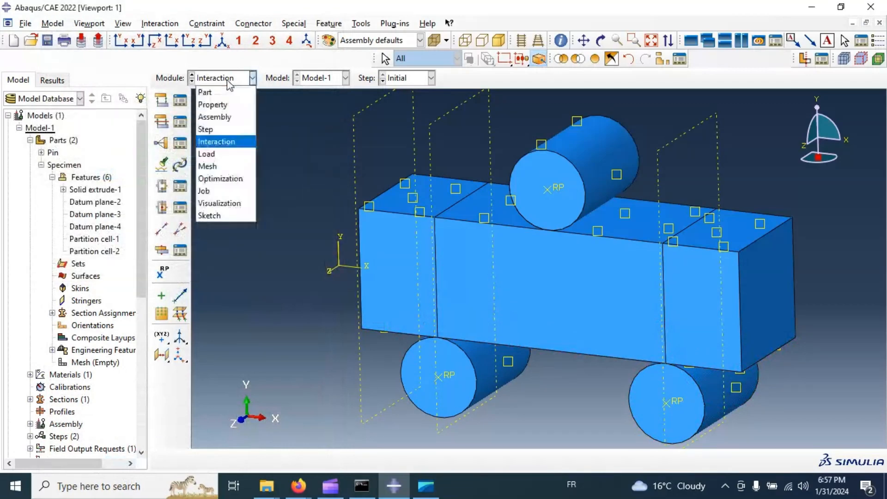
pyautogui.click(214, 153)
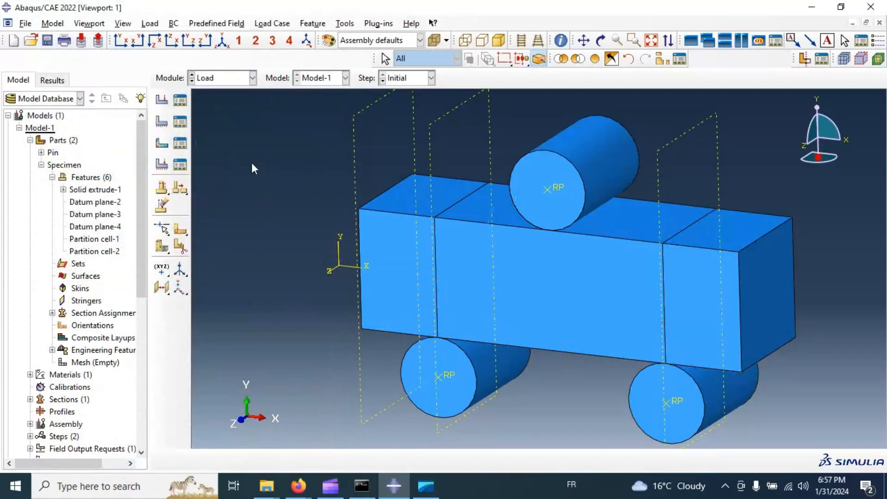
pyautogui.click(162, 121)
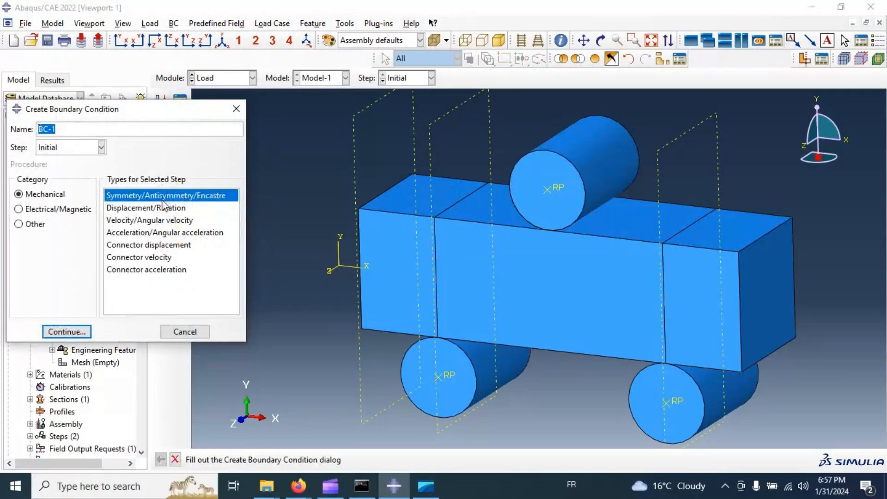
pyautogui.click(66, 331)
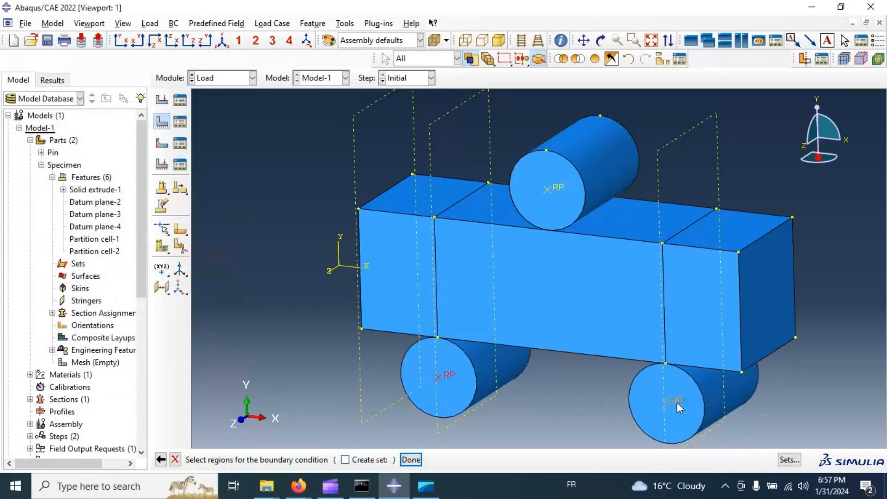
pyautogui.click(663, 392)
pyautogui.click(411, 459)
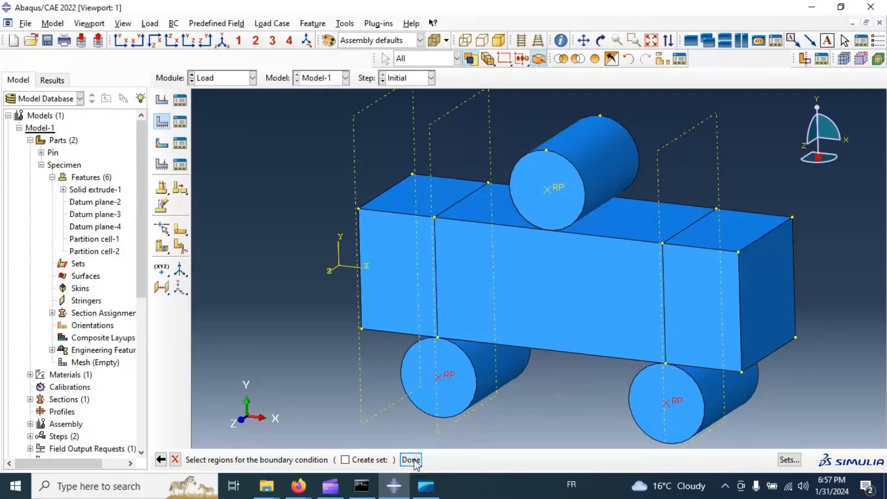
pyautogui.click(76, 277)
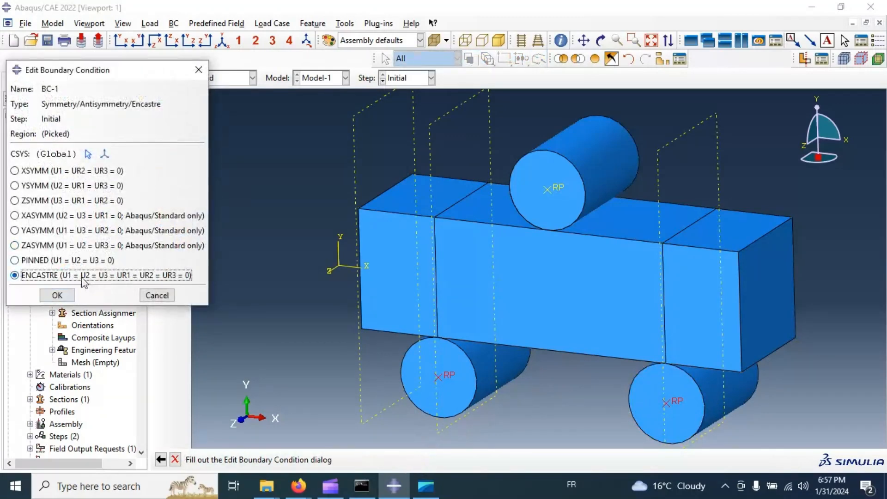
pyautogui.click(58, 295)
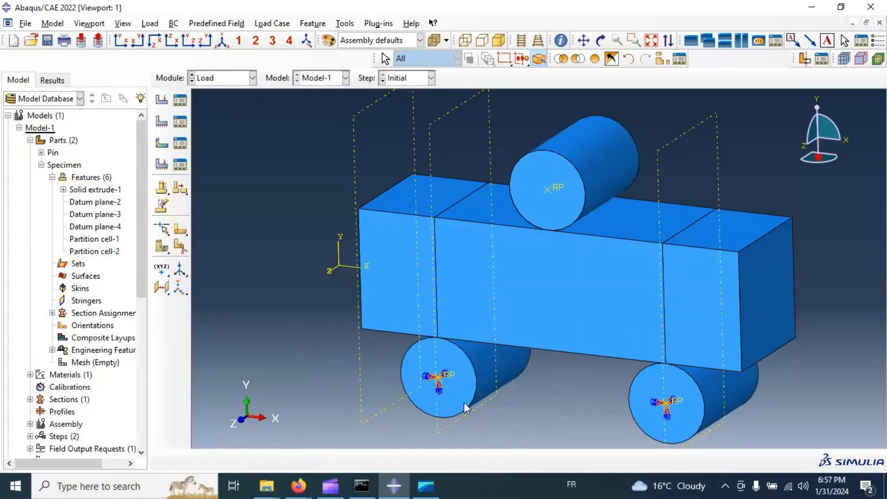
# Create a Displacement/Rotation boundary condition in the Initial step on the upper pin's reference point, fixing U1, U3, UR1, UR2 and UR3.
pyautogui.click(161, 121)
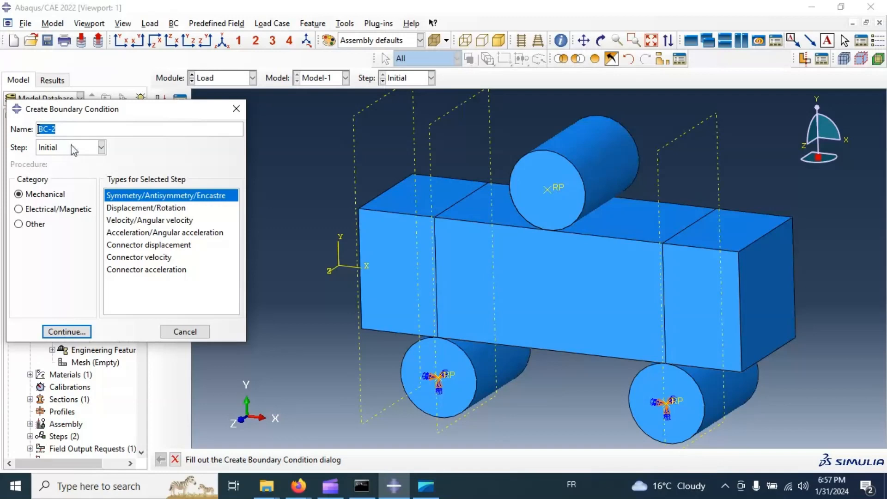
pyautogui.click(135, 209)
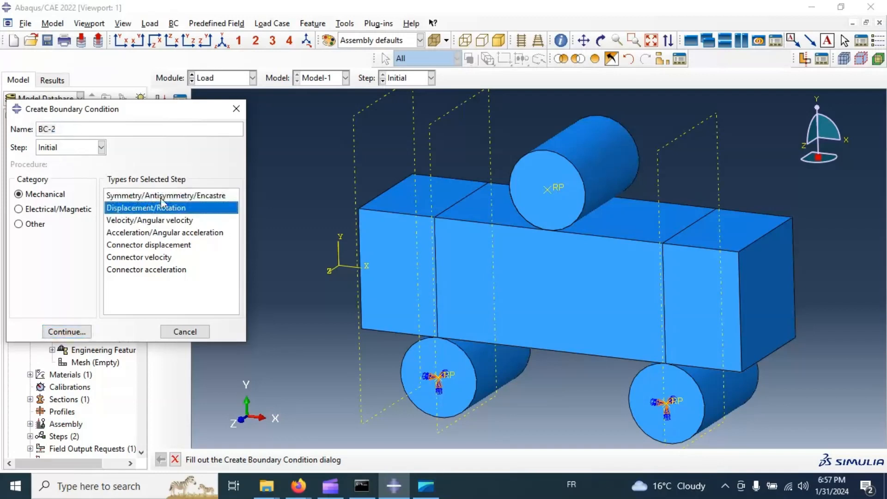
pyautogui.click(67, 332)
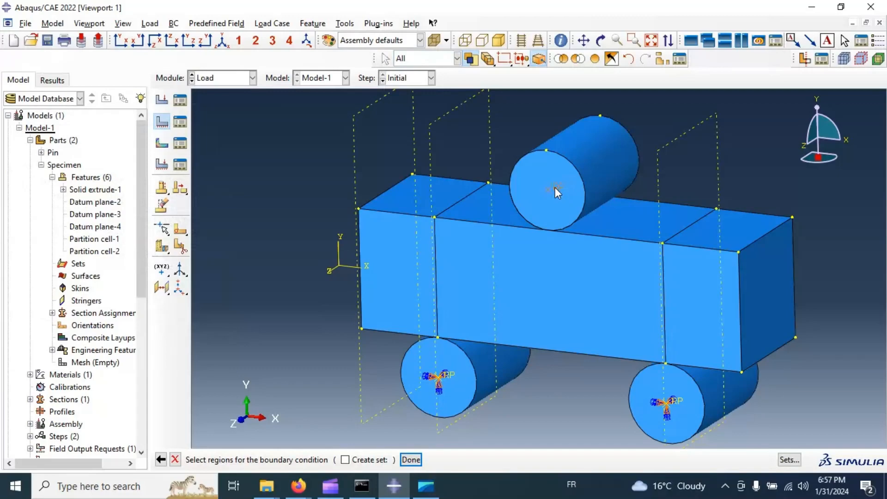
pyautogui.click(555, 187)
pyautogui.click(411, 461)
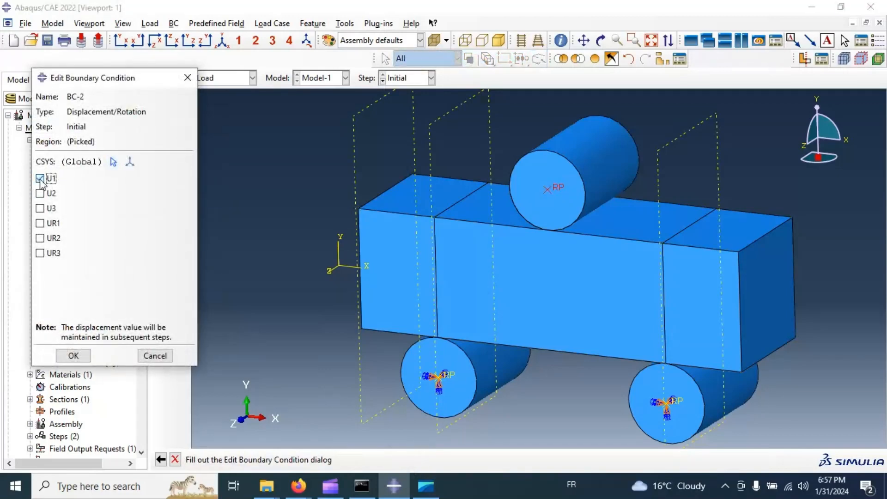
pyautogui.click(40, 208)
pyautogui.click(49, 227)
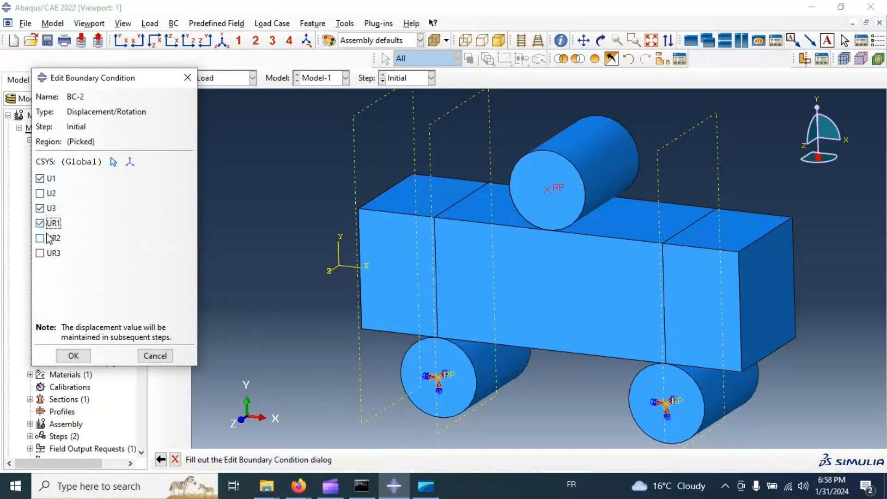
pyautogui.click(44, 238)
pyautogui.click(43, 253)
pyautogui.click(86, 357)
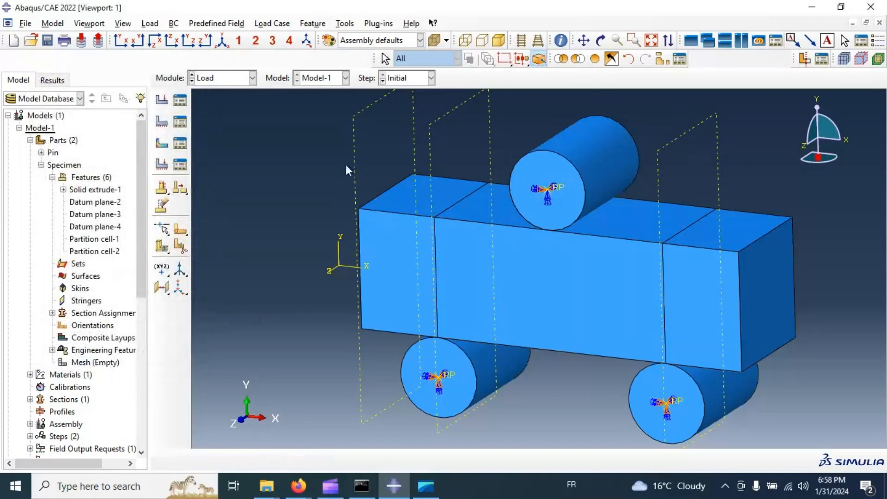
pyautogui.click(182, 124)
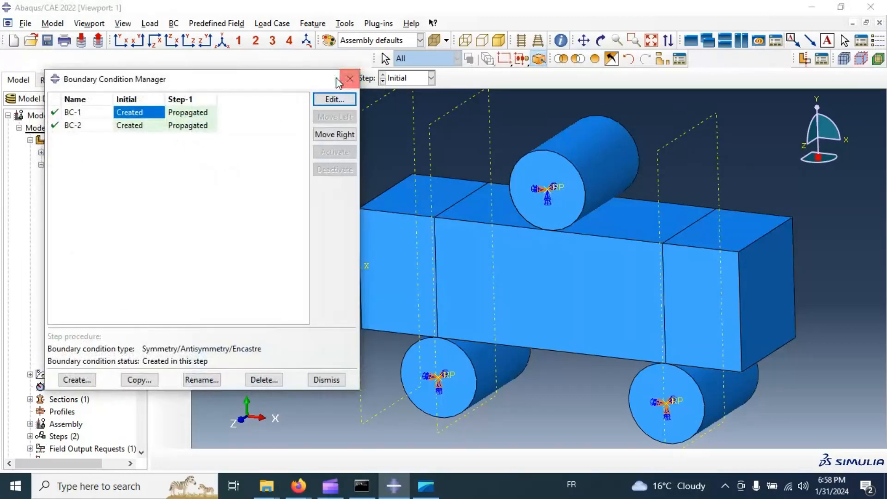
pyautogui.click(350, 78)
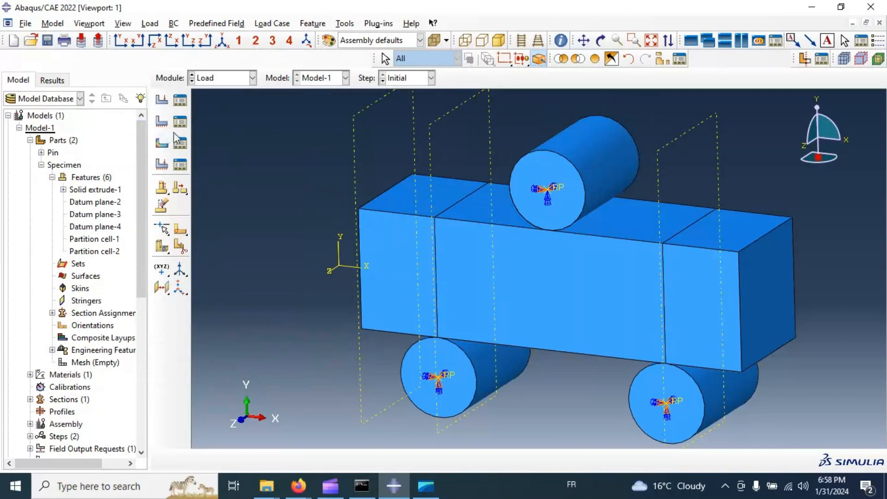
# Create a Displacement/Rotation boundary condition in Step-1 on the upper pin's reference point with U2 set to -4.
pyautogui.click(162, 122)
pyautogui.click(63, 149)
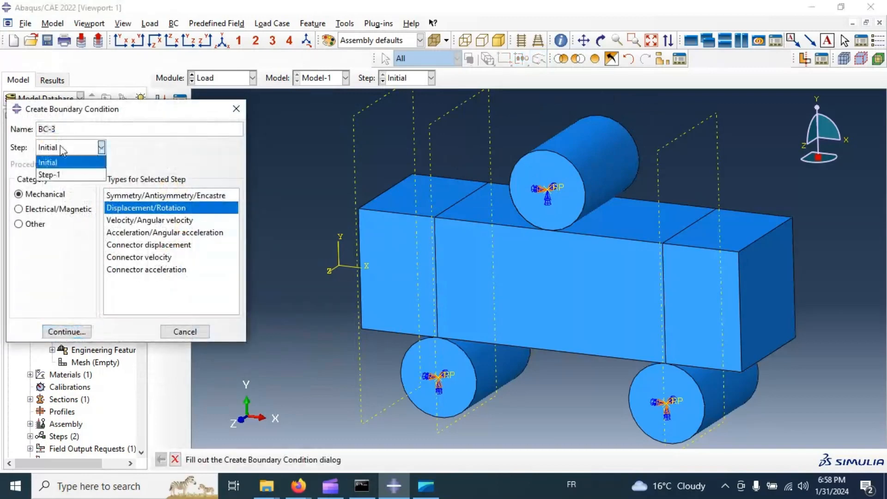
pyautogui.click(54, 173)
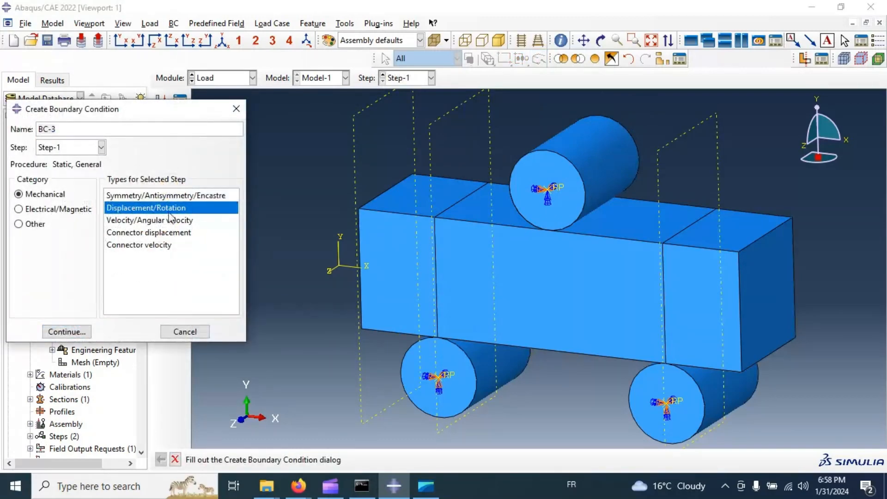
pyautogui.click(83, 331)
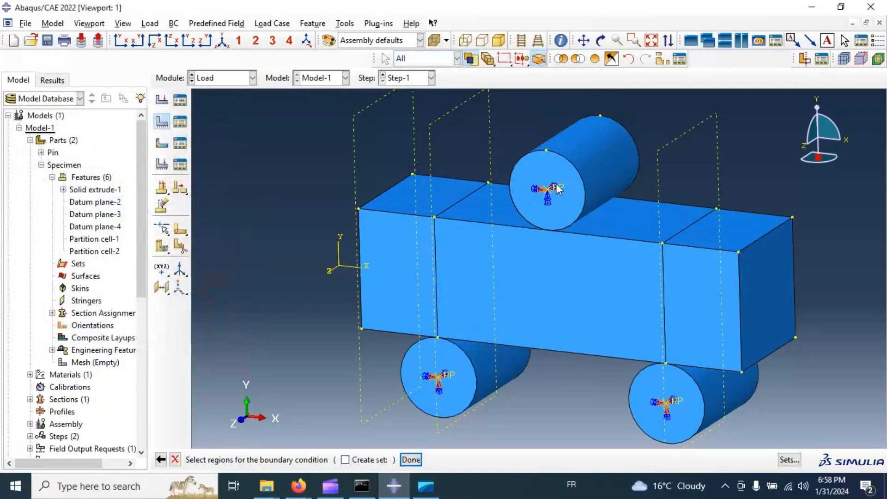
pyautogui.click(411, 459)
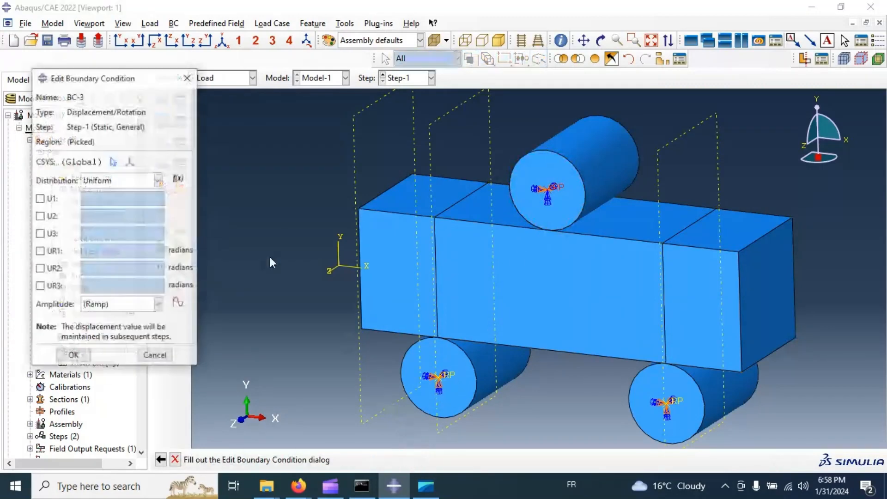
pyautogui.click(40, 215)
pyautogui.doubleClick(112, 216)
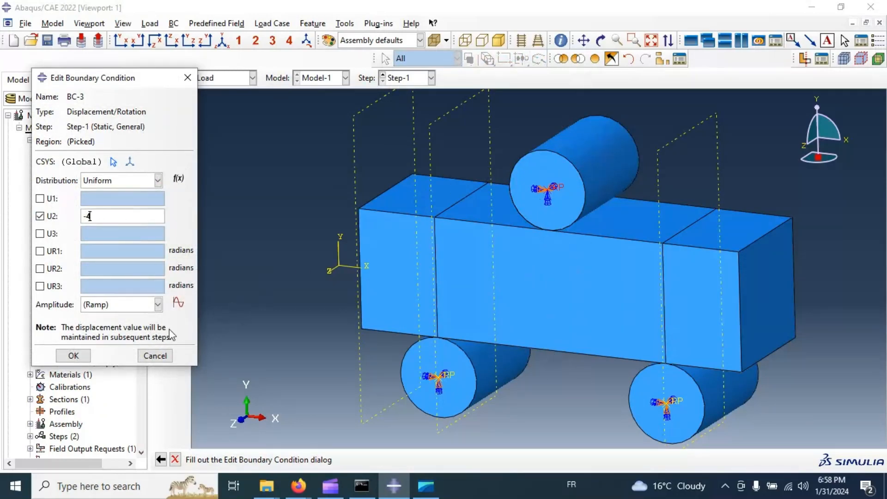
pyautogui.click(74, 355)
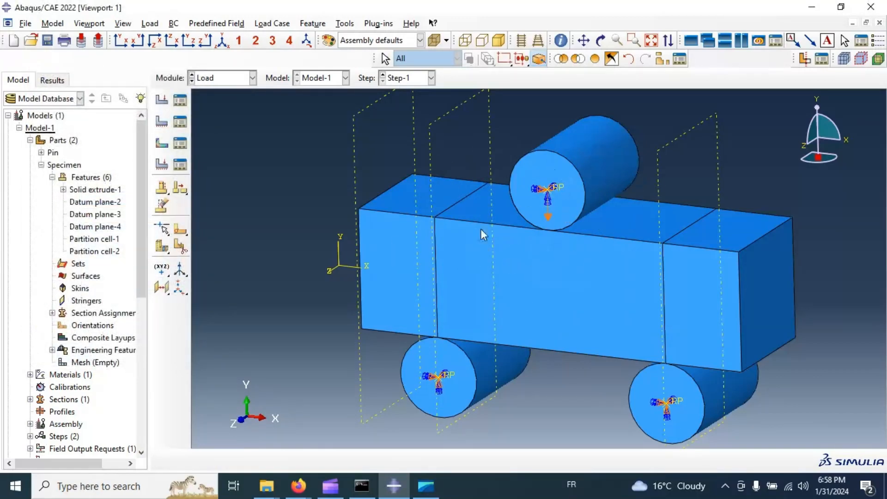
# In the Mesh module, switch to the Specimen part, apply global seeds with curvature control and mesh the part.
pyautogui.click(222, 79)
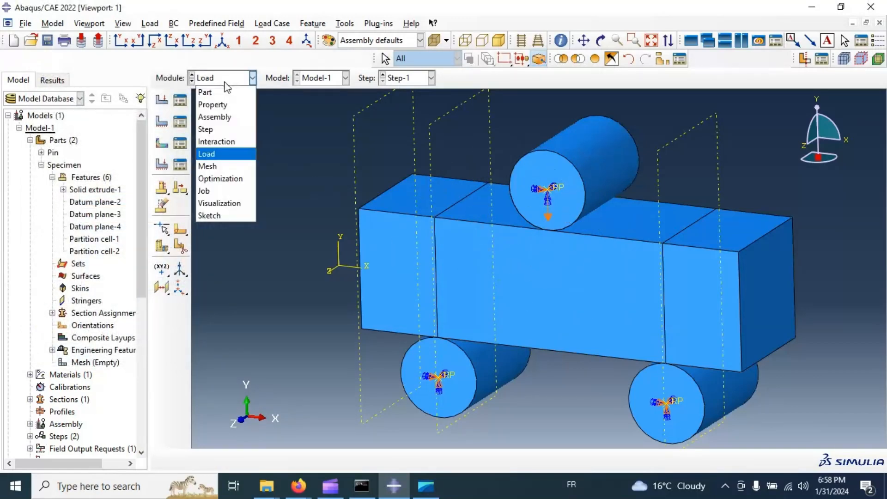
pyautogui.click(209, 167)
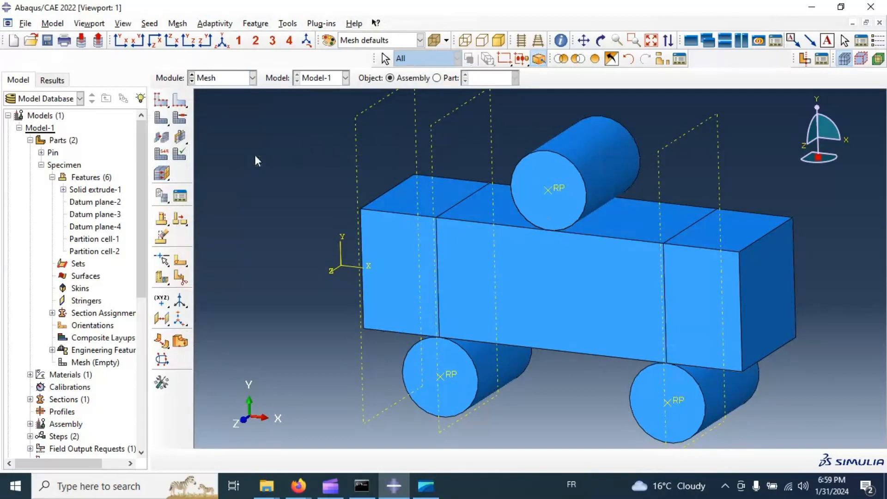
pyautogui.click(439, 78)
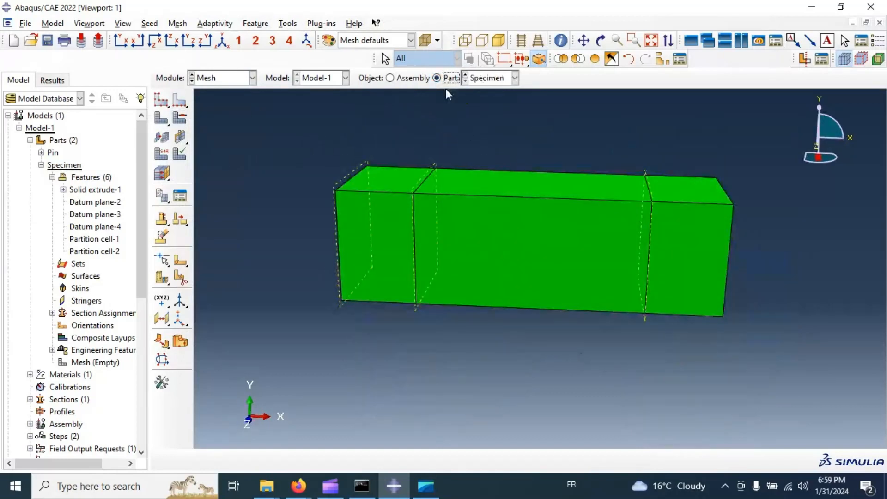
pyautogui.click(175, 104)
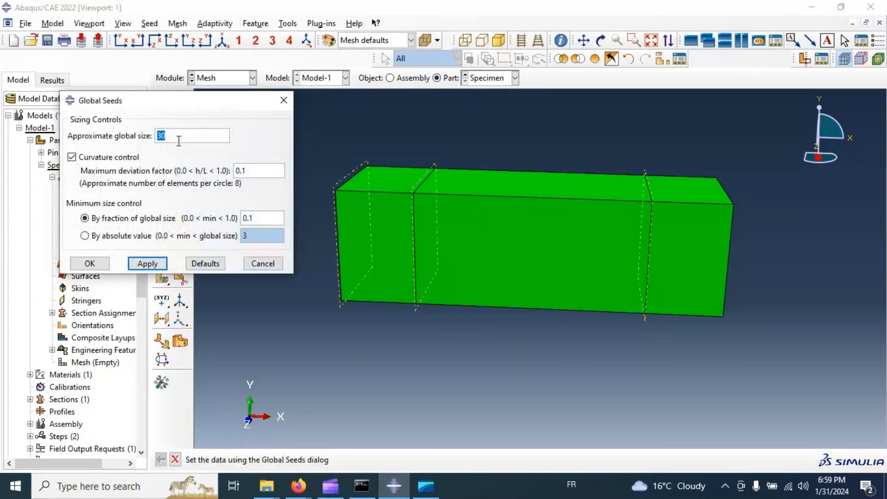
pyautogui.click(147, 263)
pyautogui.click(90, 263)
pyautogui.click(161, 118)
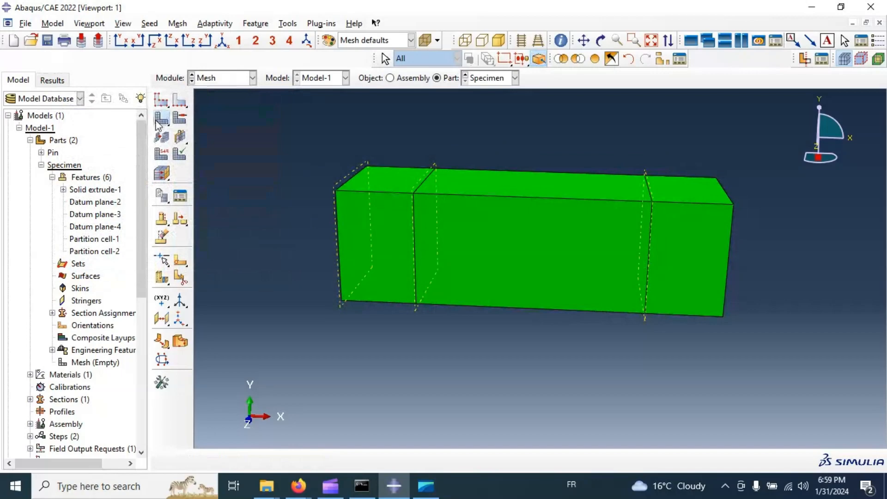
pyautogui.click(270, 460)
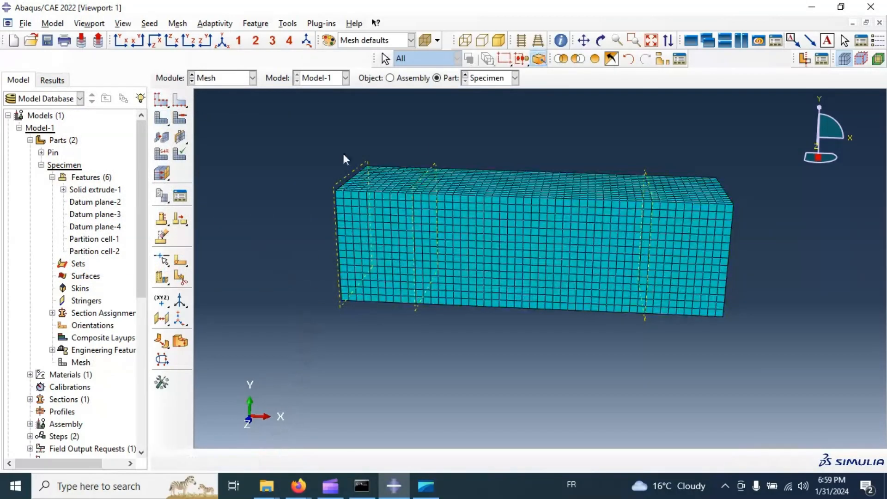
# Assign all specimen cells Standard linear 3D Stress elements with reduced integration, element deletion set to Yes and a specified max degradation.
pyautogui.click(161, 154)
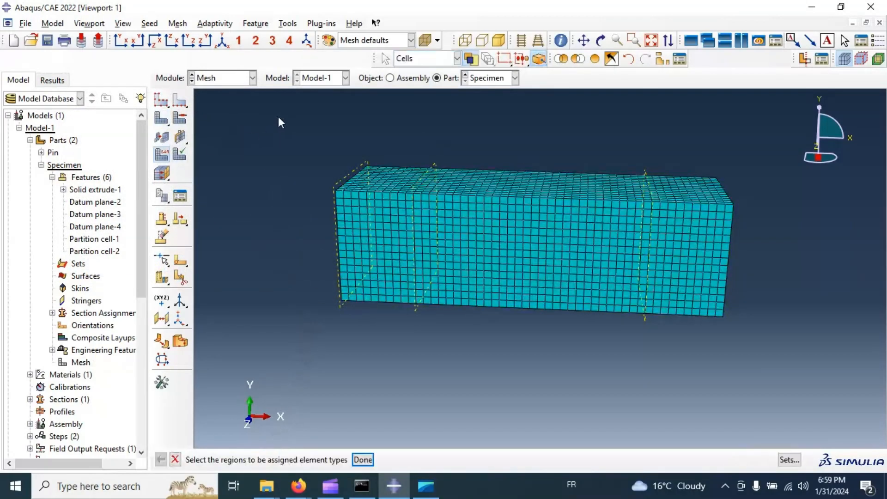
pyautogui.moveTo(278, 116); pyautogui.dragTo(822, 373)
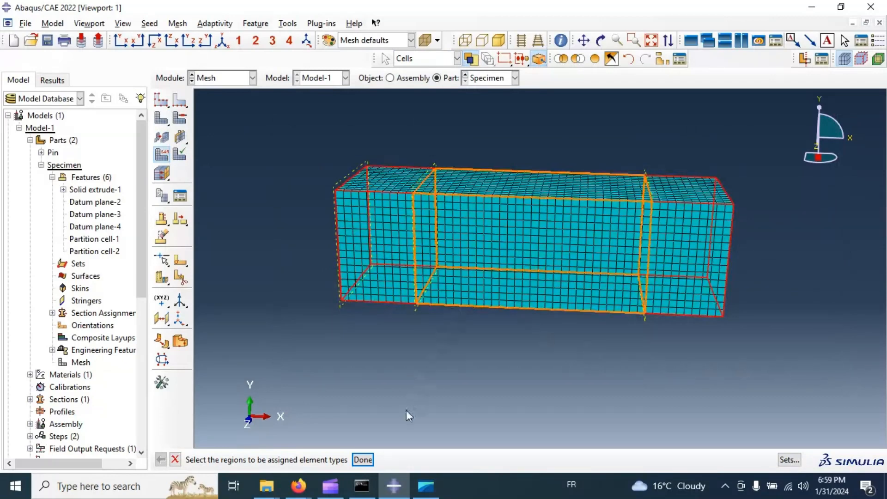
pyautogui.click(362, 460)
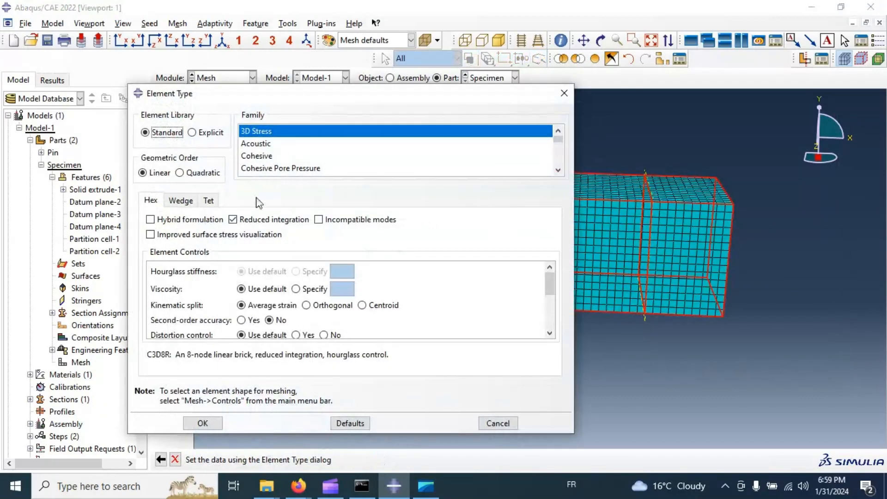
pyautogui.scroll(-5, 312, 318)
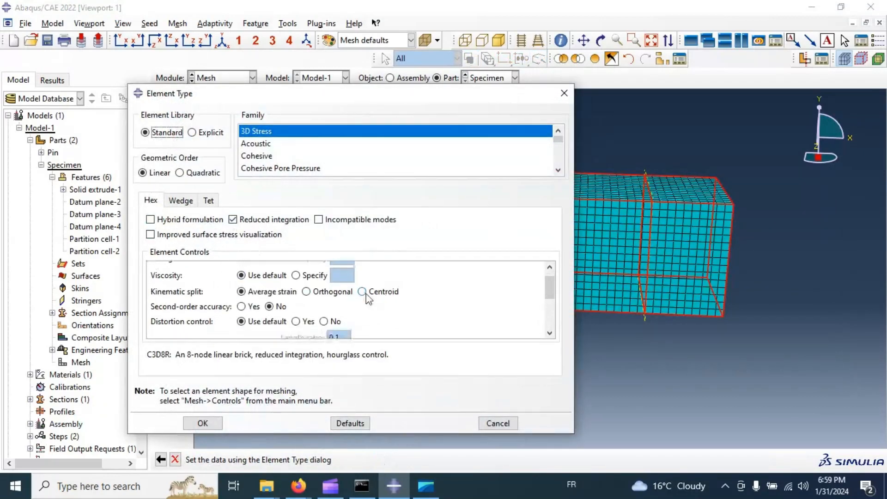
pyautogui.scroll(-1, 272, 305)
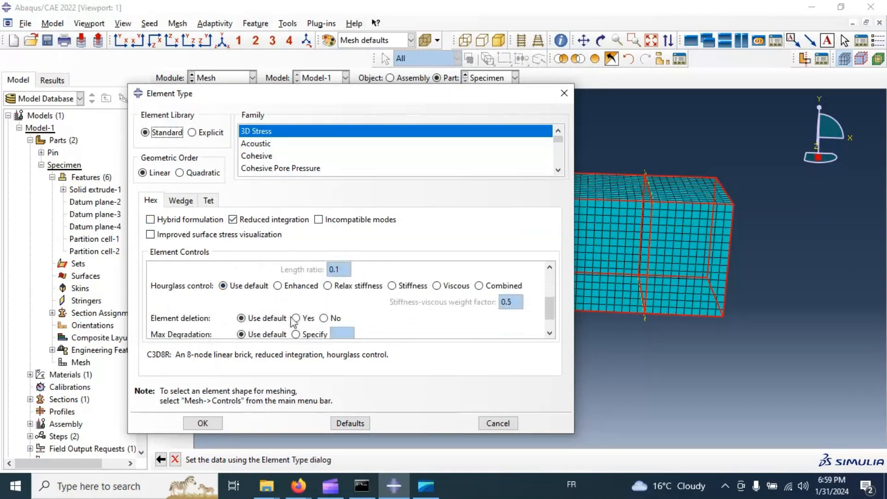
pyautogui.click(295, 317)
pyautogui.click(295, 334)
pyautogui.click(337, 335)
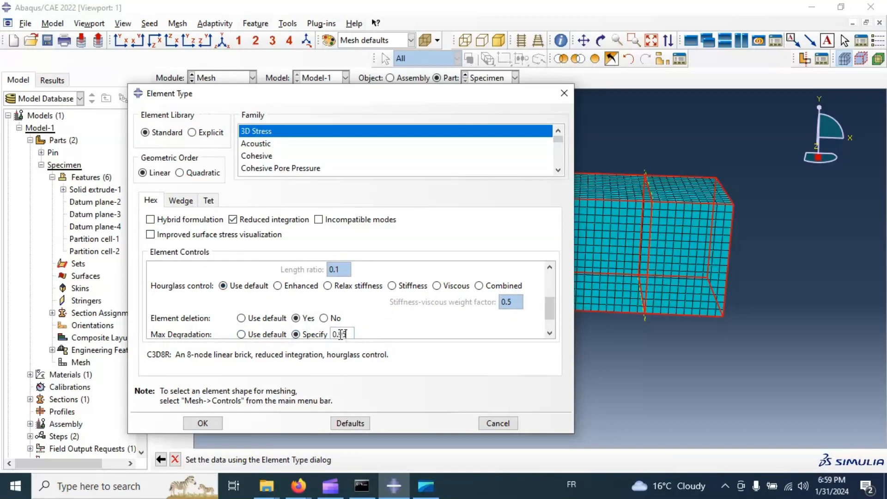
pyautogui.click(204, 424)
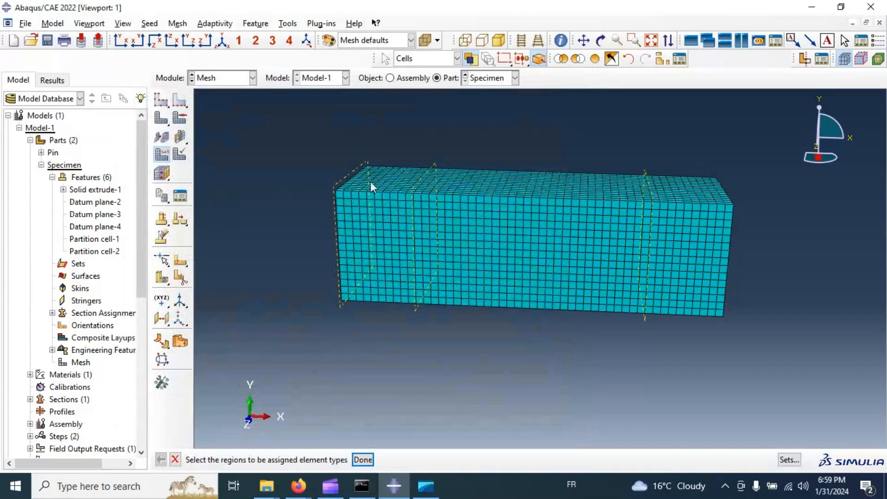
# Switch to the Pin part, seed it with an approximate global size of 10 and mesh it.
pyautogui.click(470, 82)
pyautogui.click(499, 91)
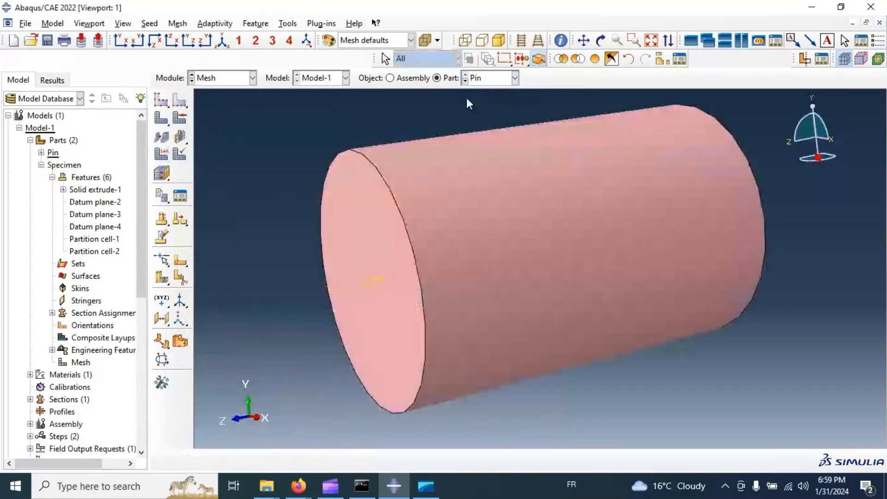
pyautogui.click(181, 118)
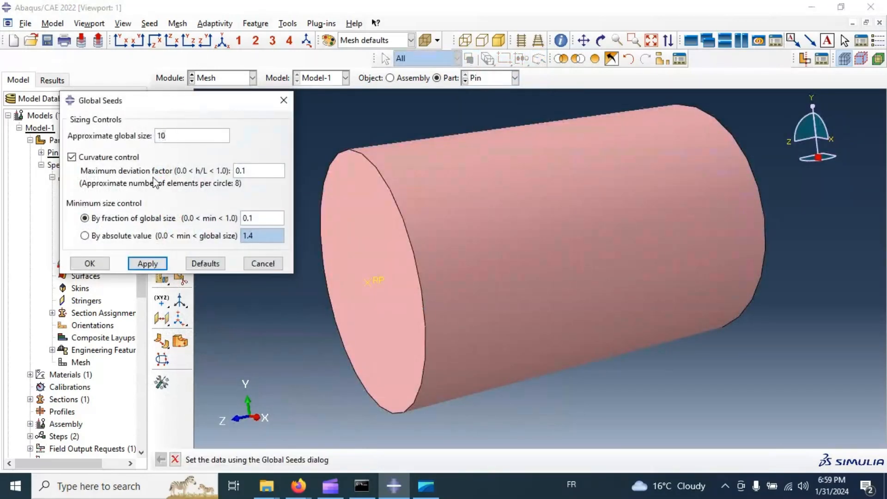
pyautogui.click(146, 263)
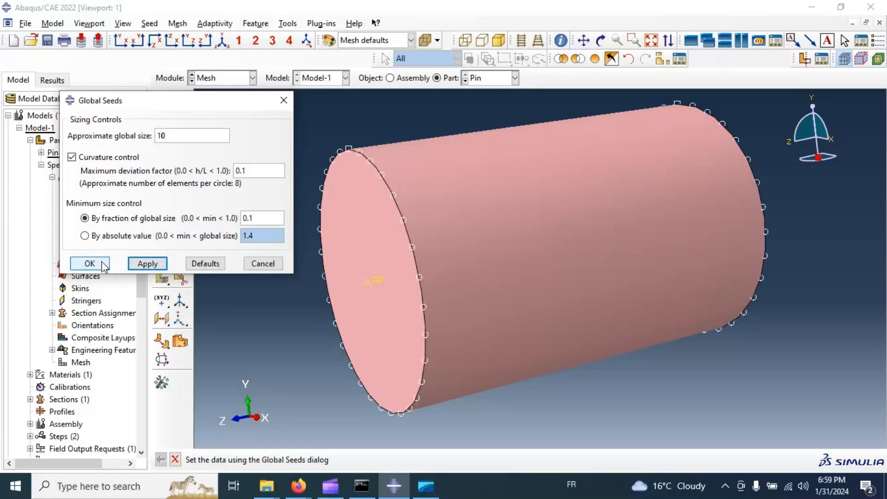
pyautogui.click(90, 263)
pyautogui.click(161, 118)
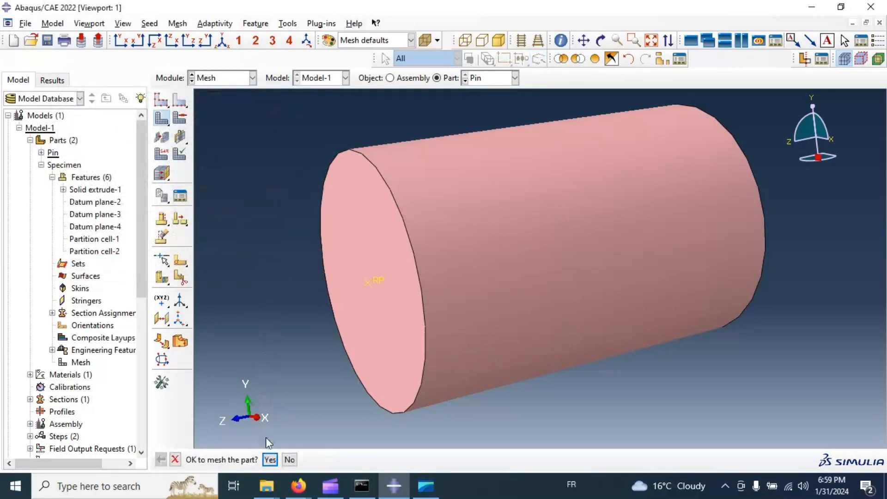
pyautogui.click(270, 459)
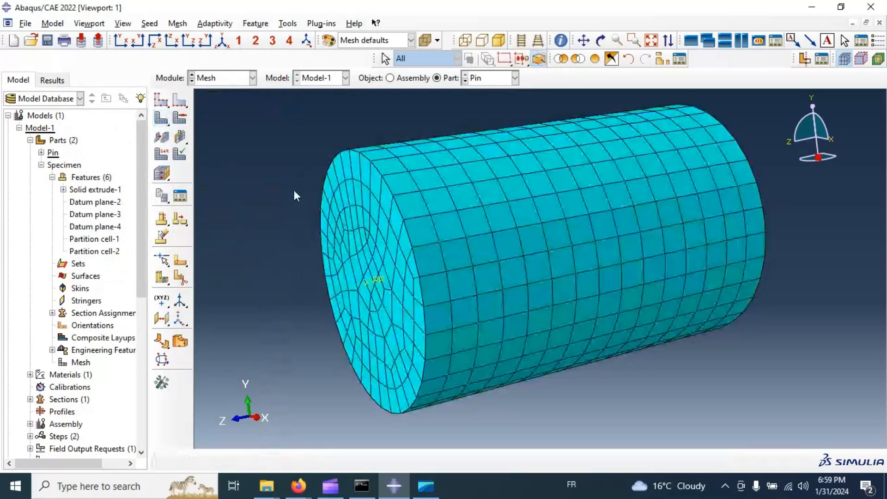
# Assign the Standard linear Discrete Rigid Element type to all faces of the pin.
pyautogui.click(161, 154)
pyautogui.moveTo(265, 111); pyautogui.dragTo(809, 372)
pyautogui.click(443, 459)
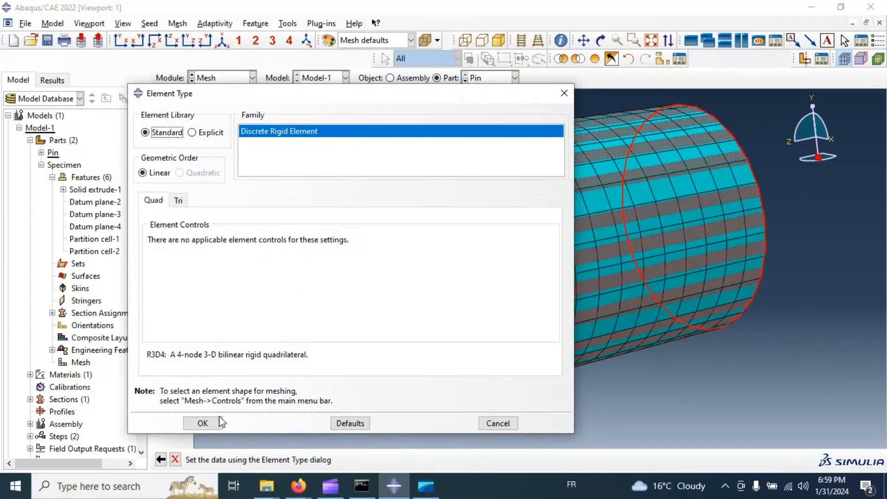
pyautogui.click(202, 423)
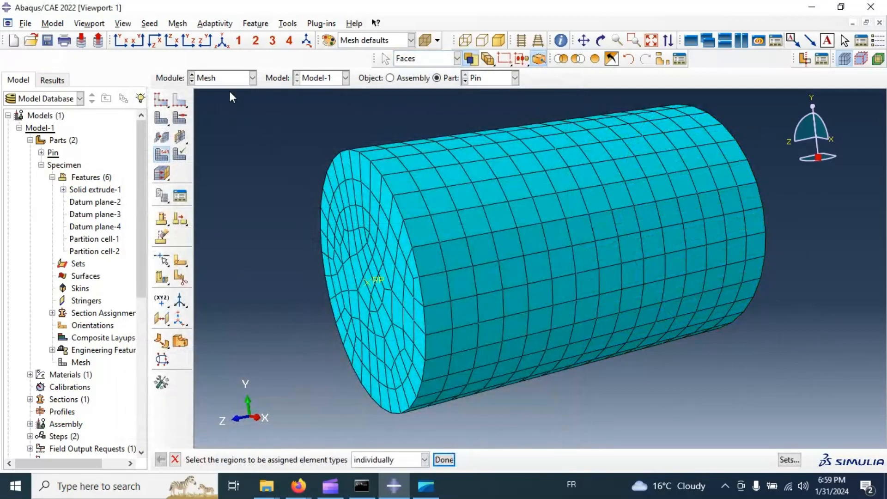
# In the Job module, create a full analysis job named BendingConcrete for Model-1 with the default job settings.
pyautogui.click(230, 80)
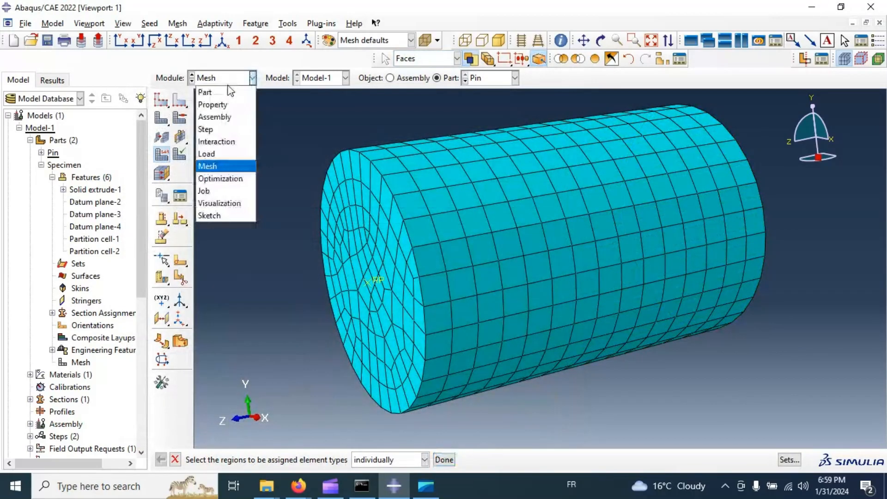
pyautogui.click(228, 191)
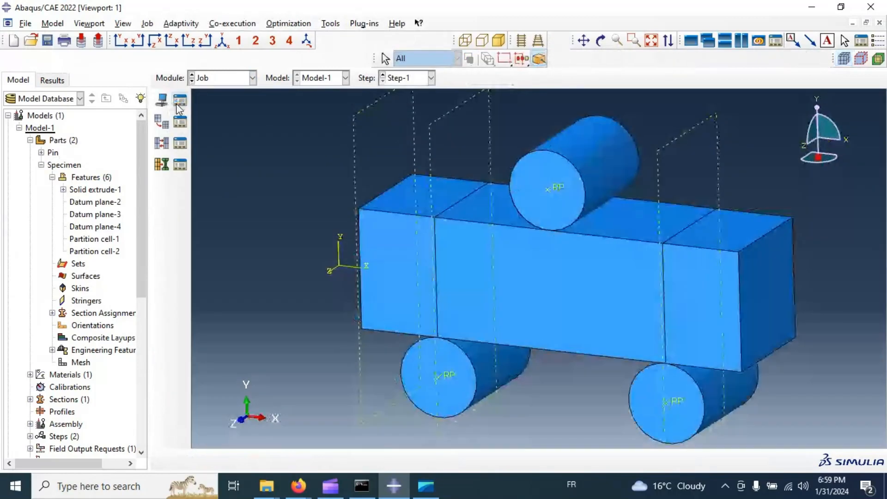
pyautogui.click(161, 100)
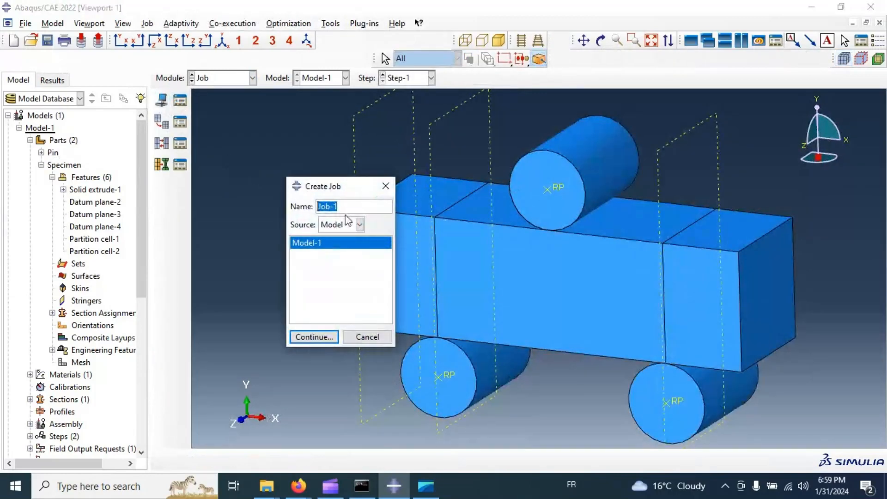
pyautogui.write('C')
pyautogui.write('ending')
pyautogui.write('Concrete')
pyautogui.click(318, 336)
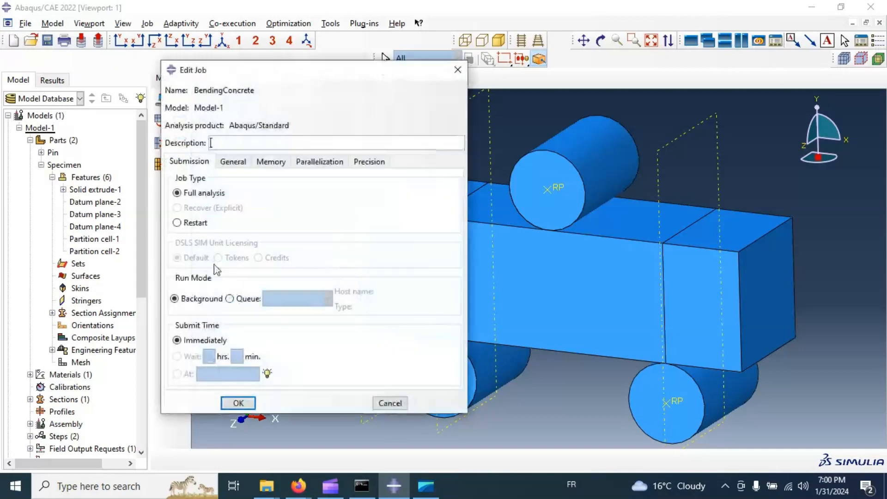
pyautogui.click(234, 402)
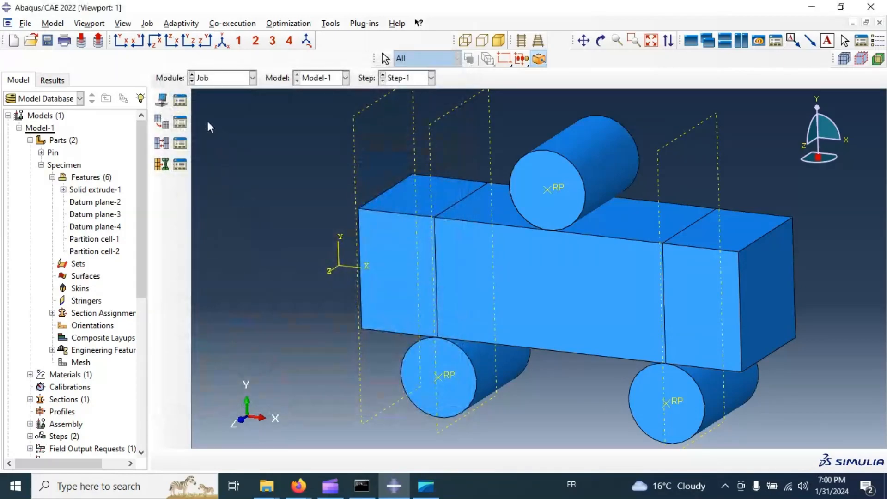
# Run a data check on the BendingConcrete job, then start its analysis and allow the existing job files to be overwritten.
pyautogui.click(185, 104)
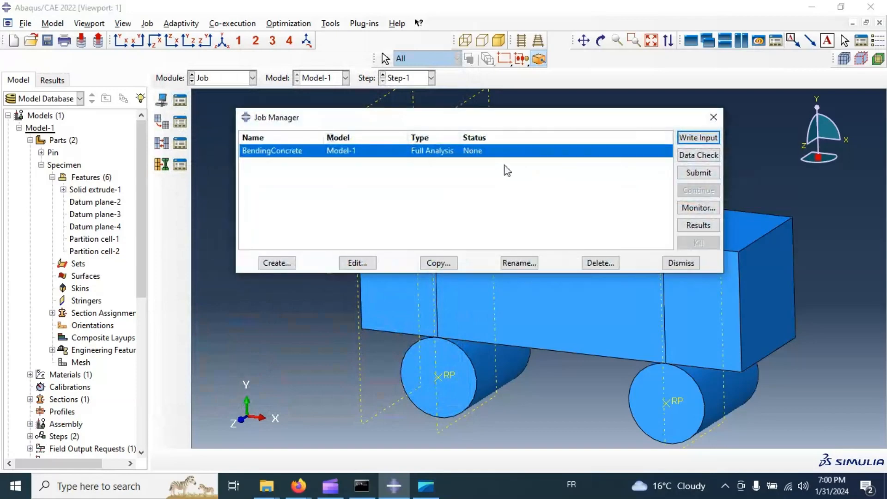
pyautogui.click(699, 157)
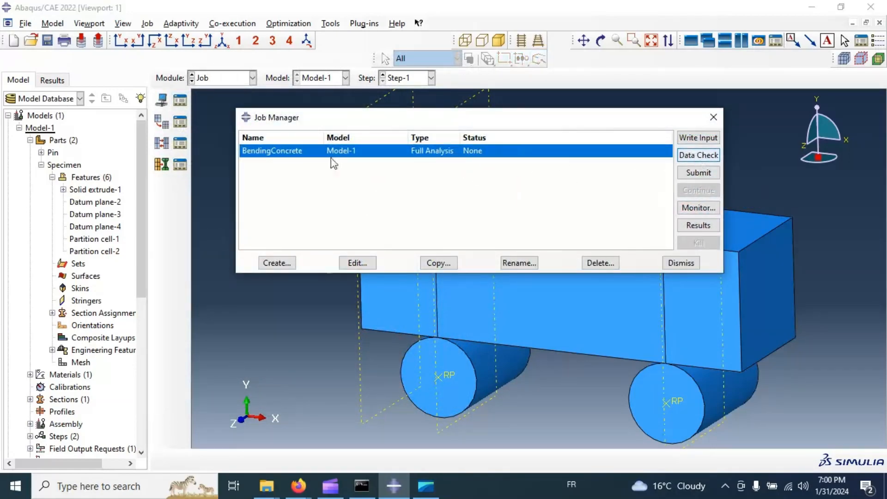
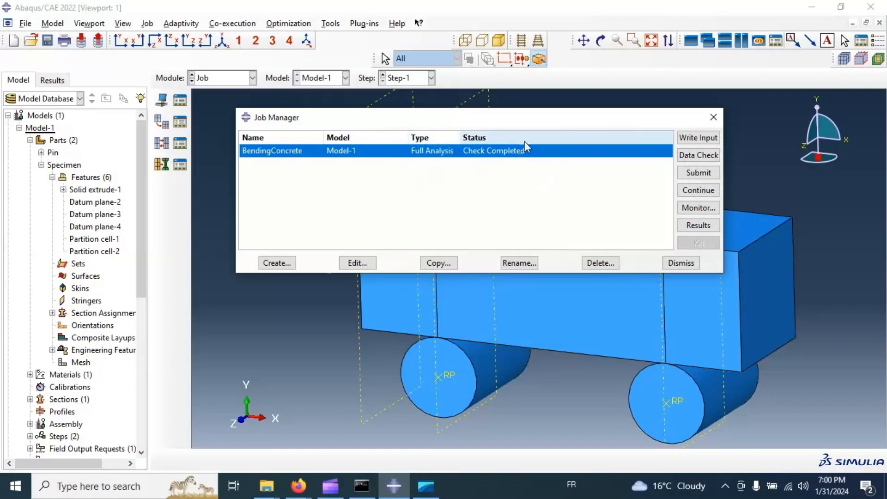
pyautogui.click(705, 191)
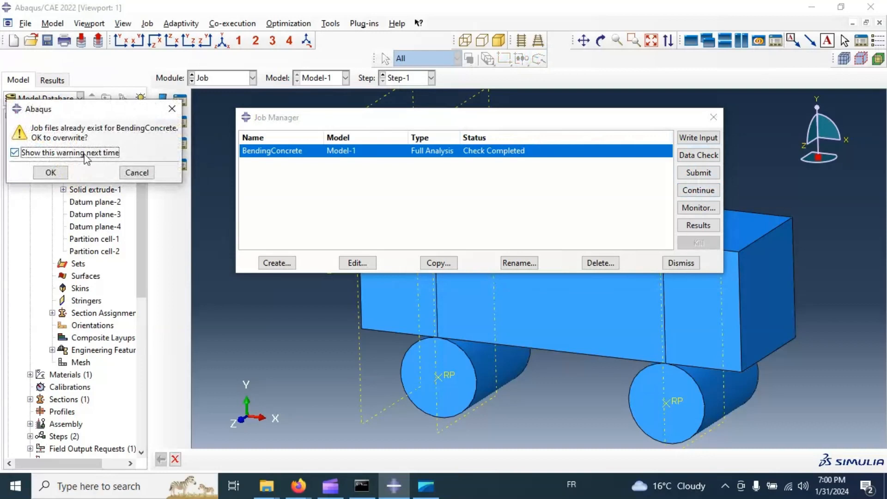
pyautogui.click(47, 172)
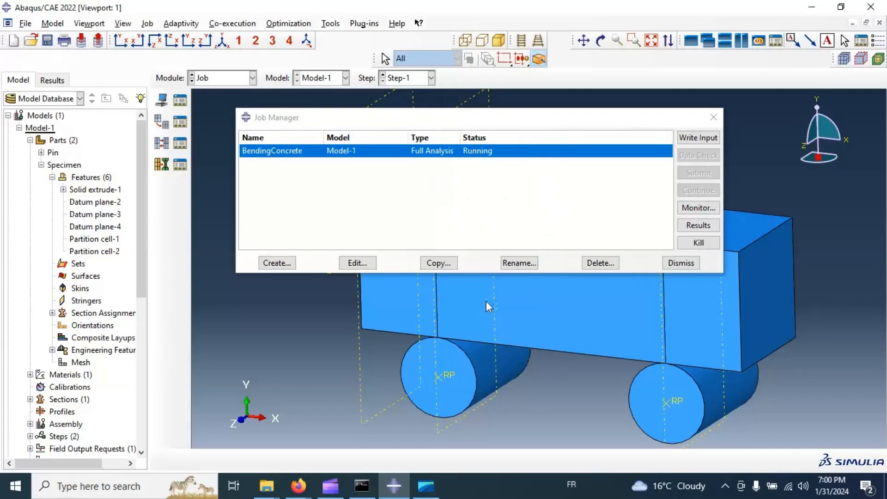
pyautogui.click(432, 480)
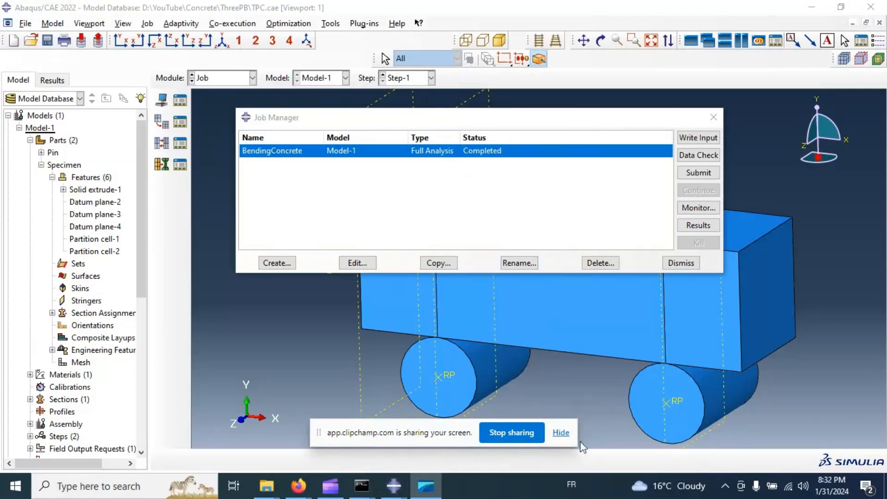
pyautogui.click(560, 433)
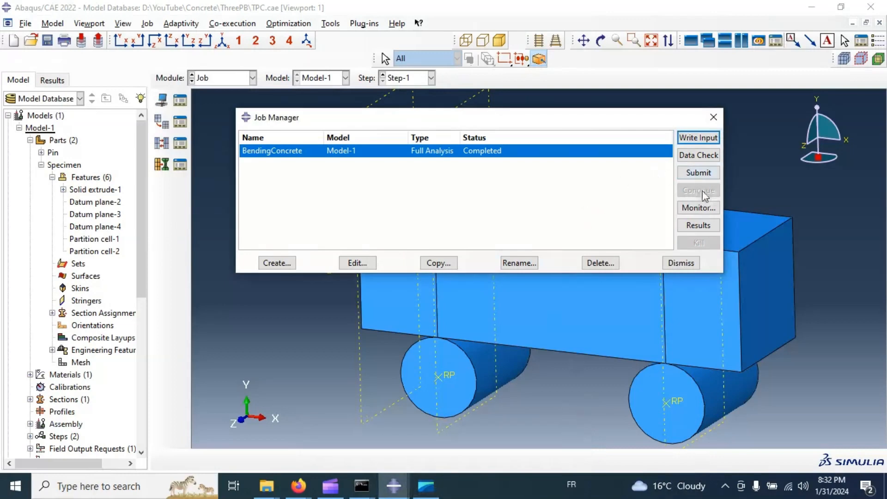
# Open the BendingConcrete job's results in Visualization and plot the DAMAGET contours on the deformed shape.
pyautogui.click(700, 225)
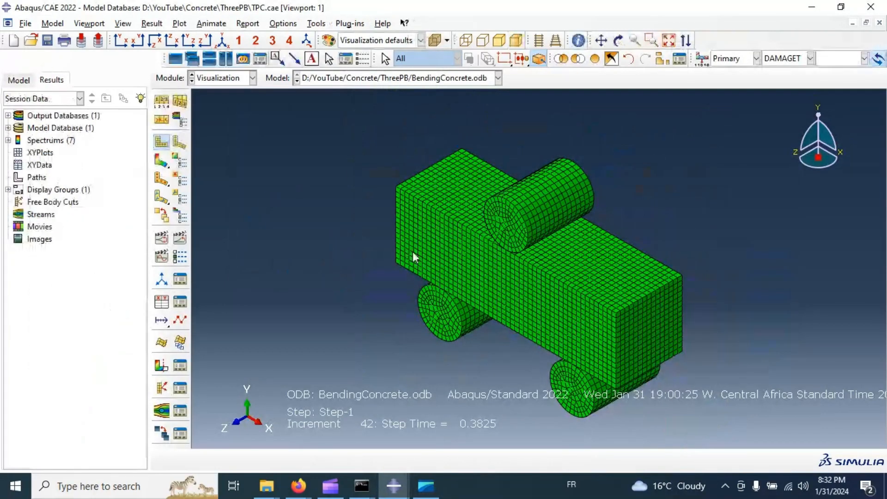
pyautogui.click(180, 143)
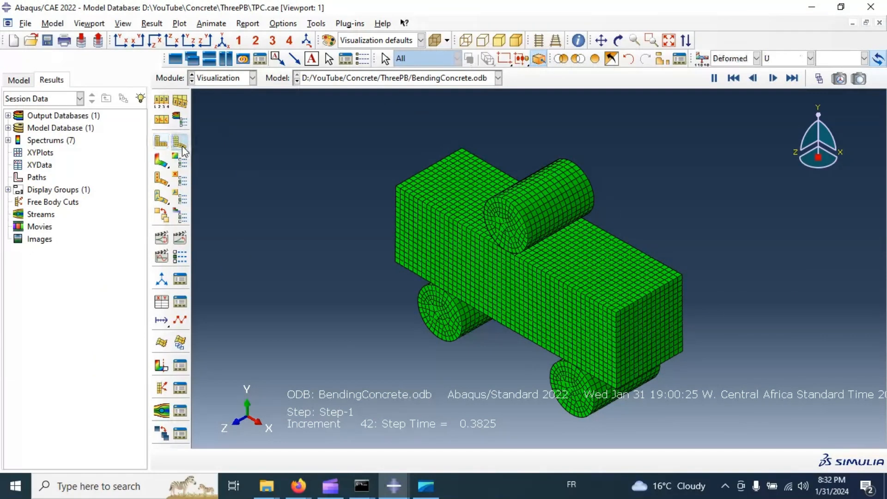
pyautogui.click(161, 160)
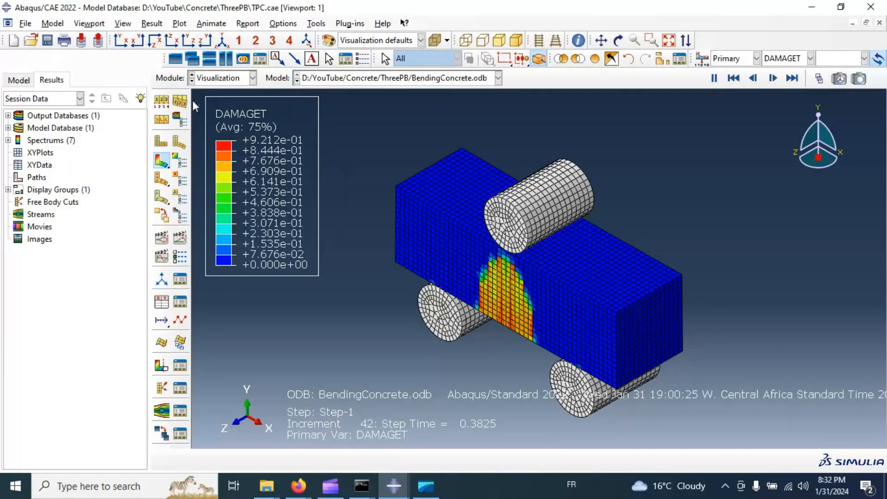
# Display the compressive damage (DAMAGEC) contours on the deformed model.
pyautogui.click(785, 58)
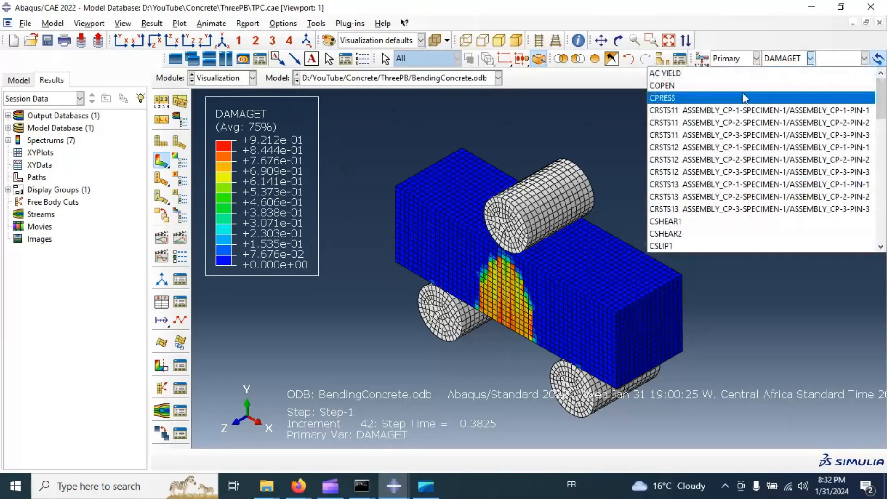
pyautogui.scroll(-3, 746, 189)
pyautogui.click(741, 195)
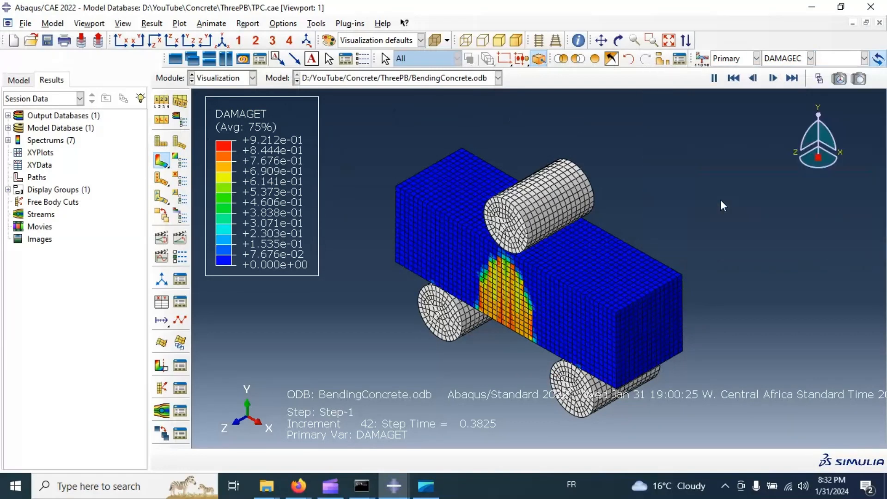
# Display the Mises stress (S) contours on the deformed model and animate them over the time history.
pyautogui.click(788, 59)
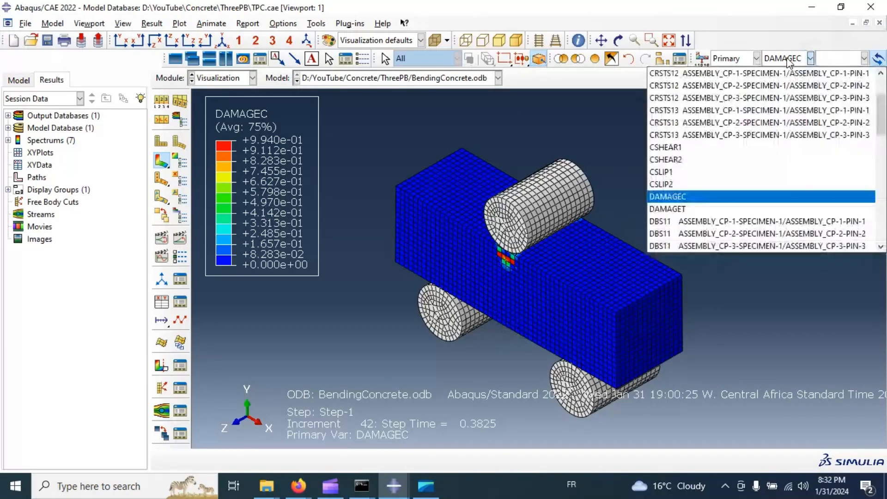
pyautogui.scroll(4, 748, 139)
pyautogui.scroll(-8, 739, 113)
pyautogui.scroll(-5, 739, 138)
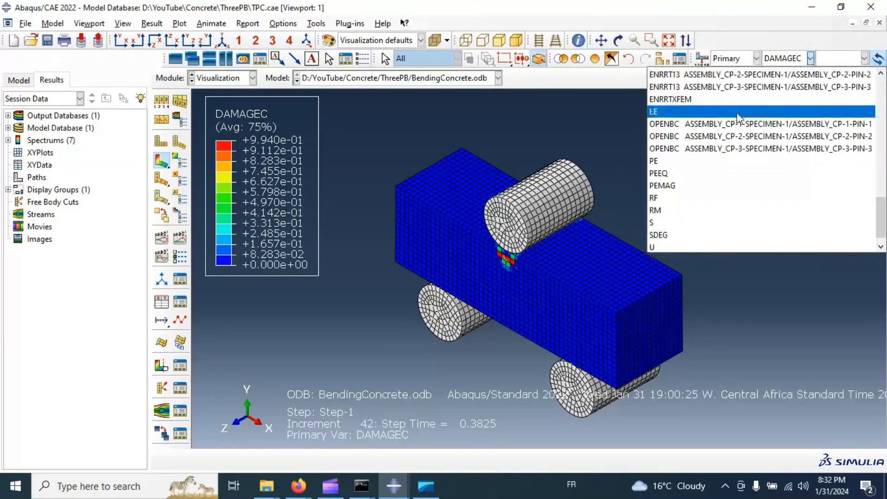
pyautogui.click(668, 196)
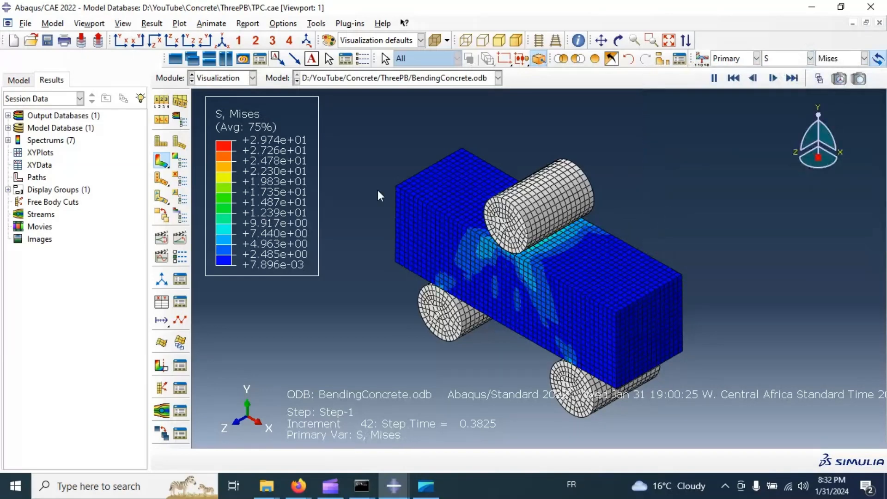
pyautogui.click(179, 239)
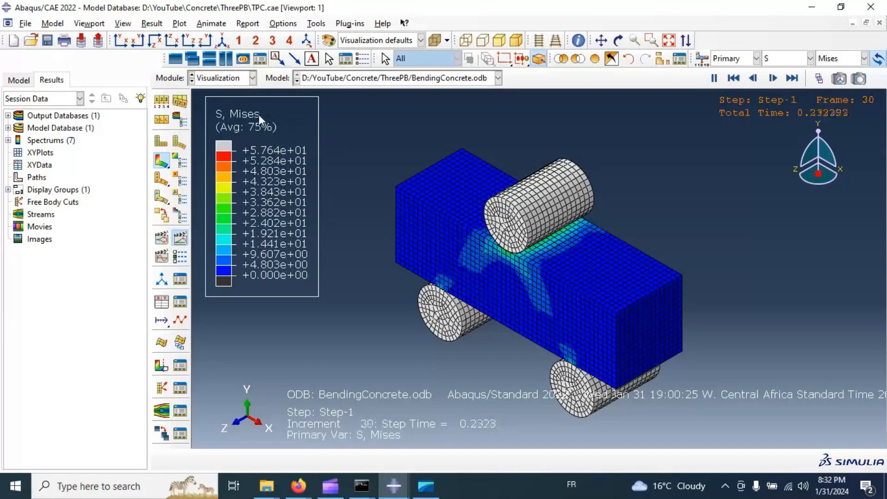
# Set the visible edges in the common plot options to Free edges so the mesh lines are hidden.
pyautogui.click(166, 109)
pyautogui.click(259, 191)
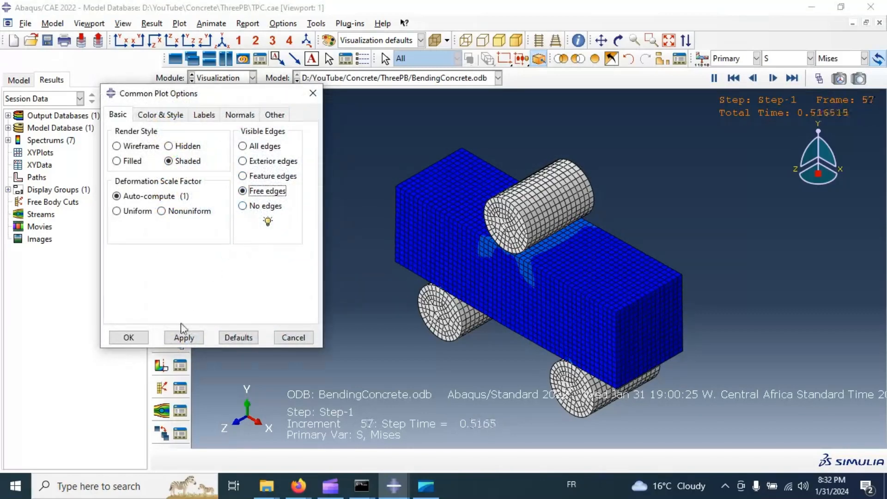
pyautogui.click(184, 337)
pyautogui.click(133, 336)
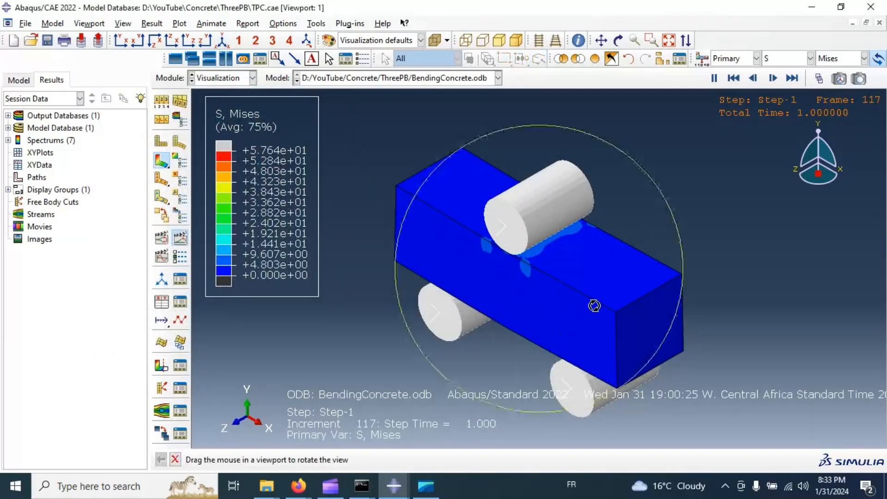
# View the animated model from the opposite side with the compressive damage (DAMAGEC) contours.
pyautogui.keyDown('ctrl'); pyautogui.keyDown('alt'); pyautogui.moveTo(587, 306); pyautogui.dragTo(622, 294); pyautogui.keyUp('alt'); pyautogui.keyUp('ctrl')
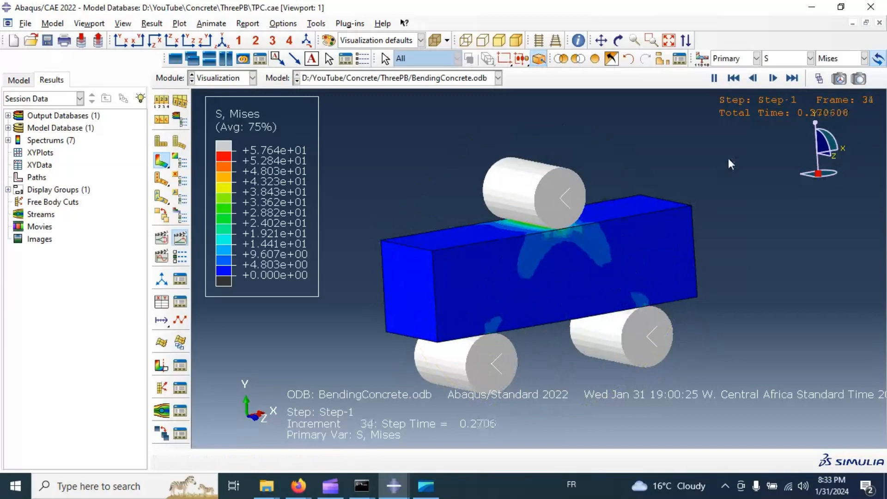
pyautogui.click(811, 58)
pyautogui.scroll(12, 762, 148)
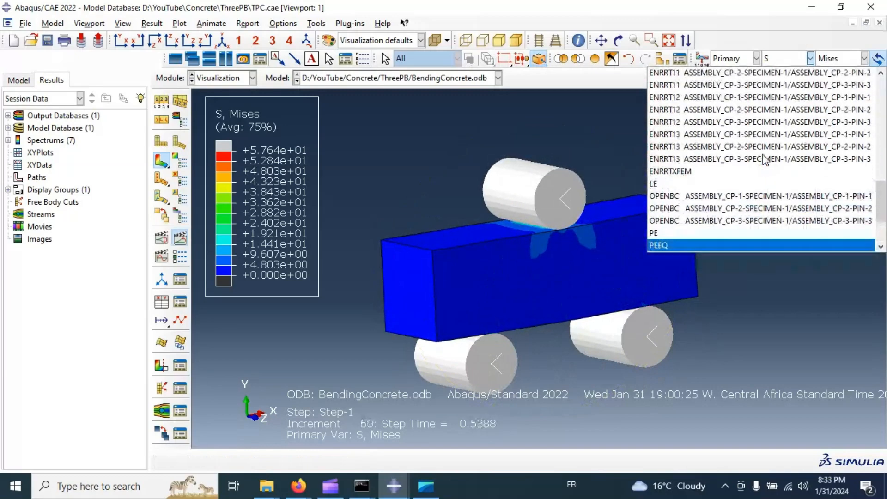
pyautogui.scroll(3, 758, 153)
pyautogui.scroll(-2, 758, 153)
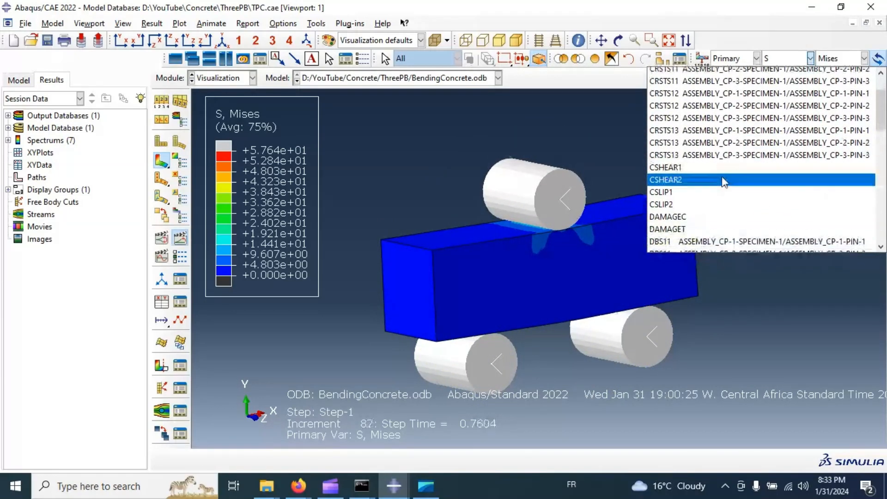
pyautogui.click(685, 206)
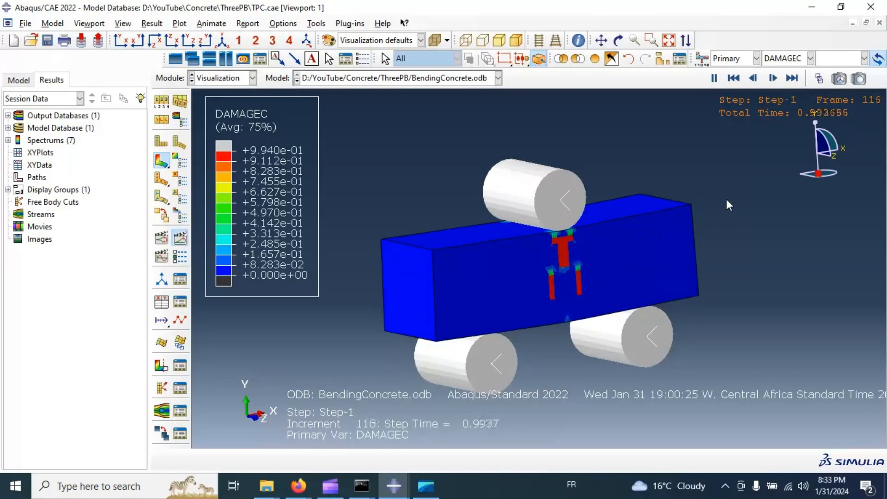
# Change the animated contour variable to tensile damage (DAMAGET) and examine how it spreads through the specimen.
pyautogui.click(781, 59)
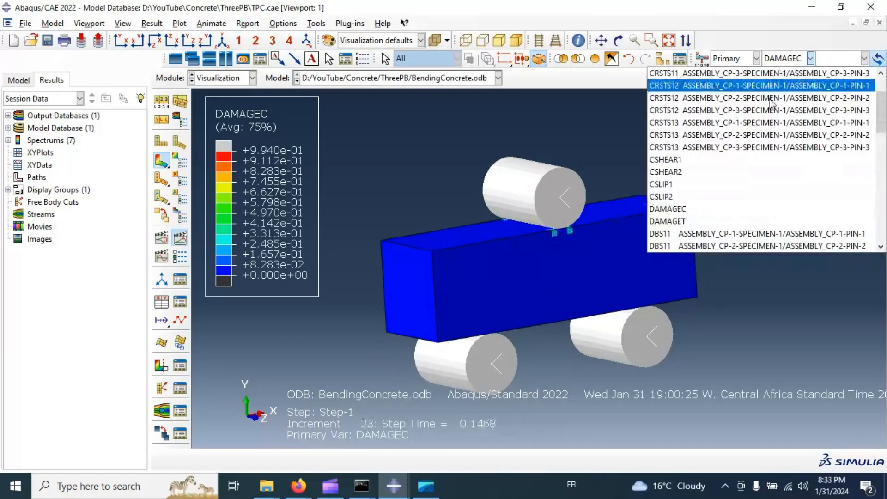
pyautogui.click(702, 221)
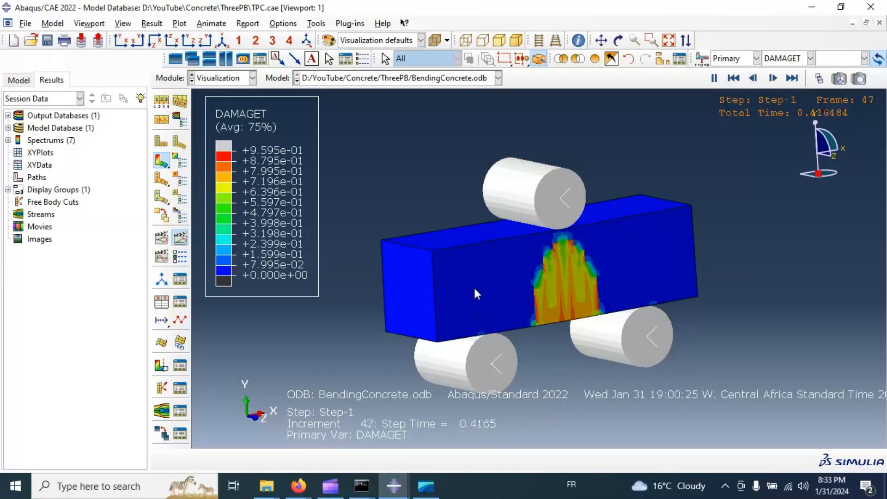
pyautogui.click(618, 40)
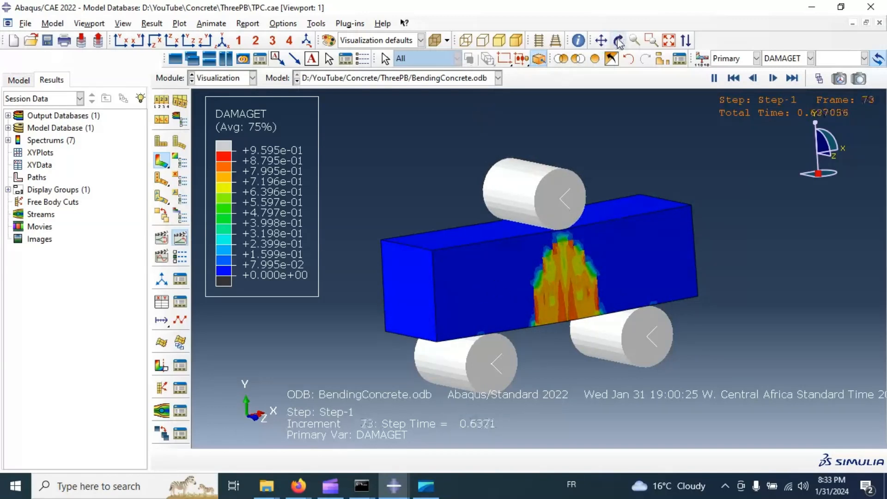
pyautogui.moveTo(586, 189); pyautogui.dragTo(594, 193)
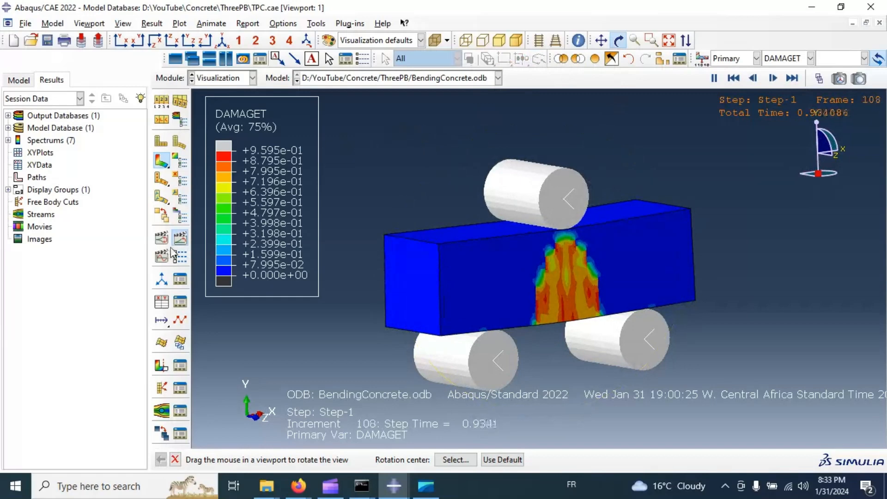
pyautogui.click(162, 302)
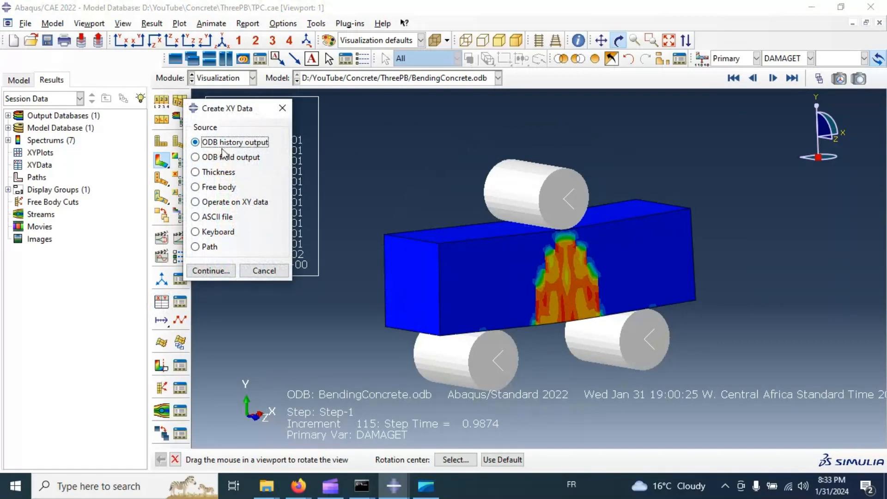
pyautogui.click(226, 272)
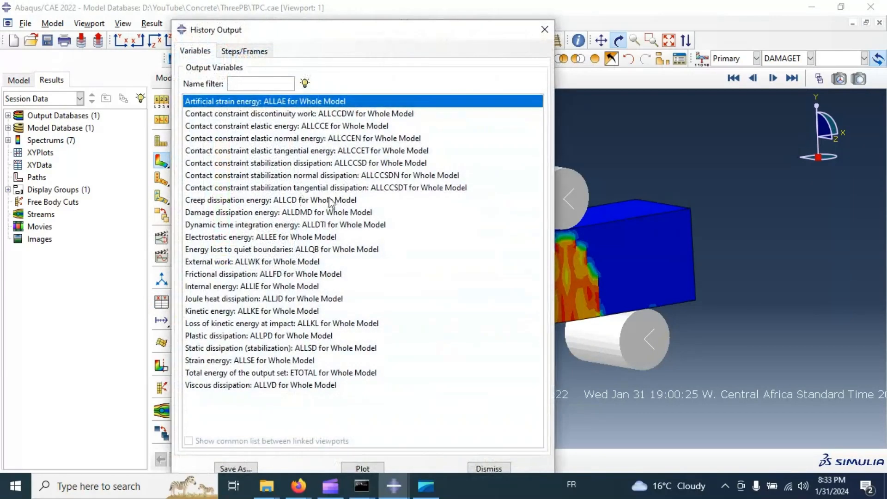
pyautogui.moveTo(322, 33); pyautogui.dragTo(175, 20)
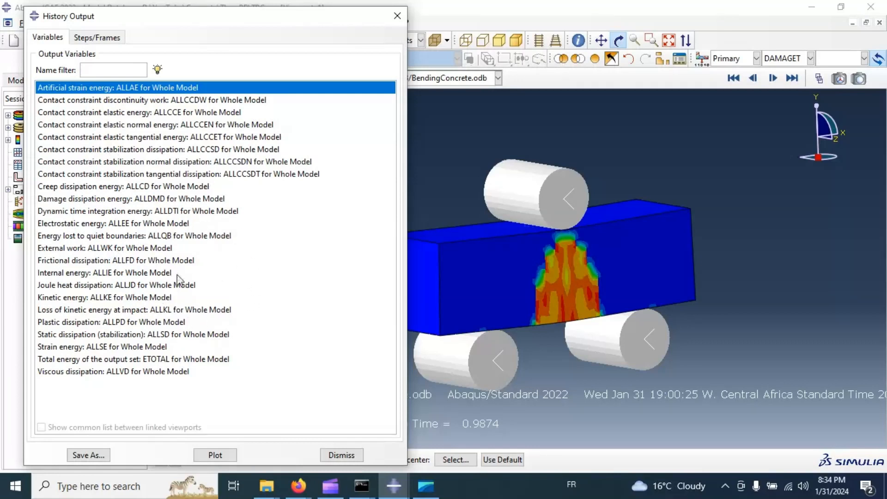
pyautogui.click(397, 16)
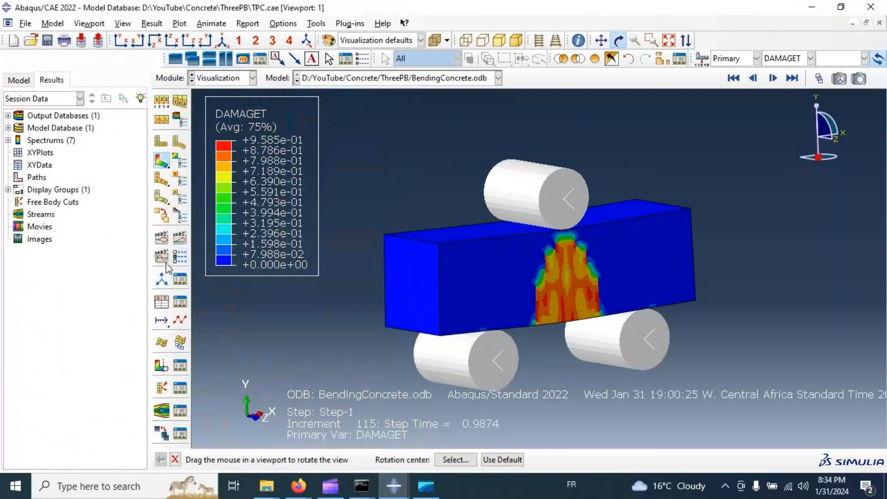
# Start creating XY data from the ODB field output with the output position set to Unique Nodal.
pyautogui.click(161, 302)
pyautogui.click(223, 157)
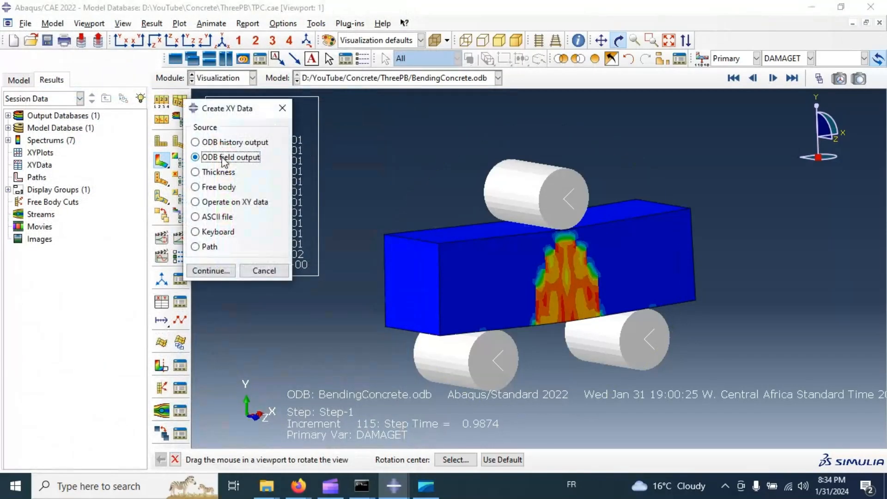
pyautogui.click(211, 271)
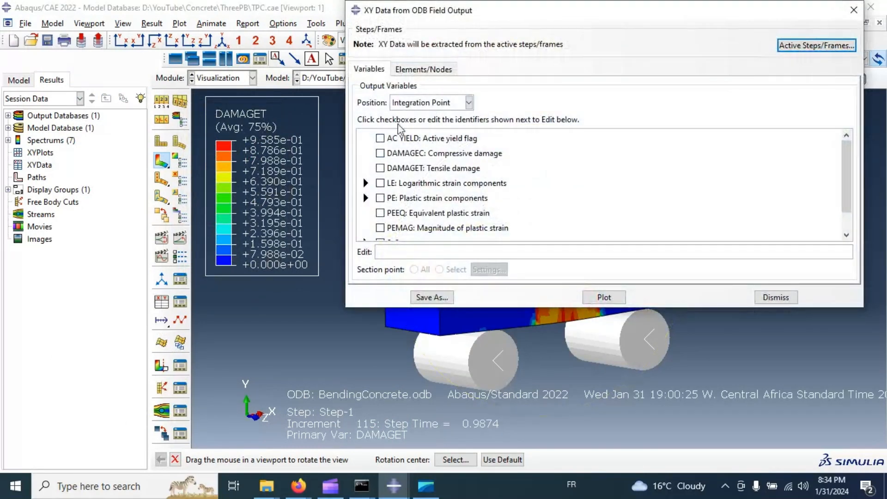
pyautogui.moveTo(479, 18); pyautogui.dragTo(163, 76)
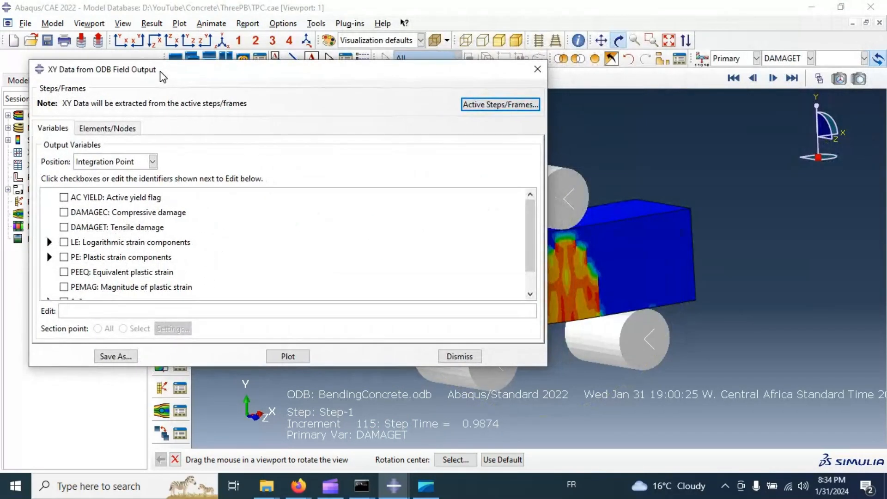
pyautogui.click(96, 163)
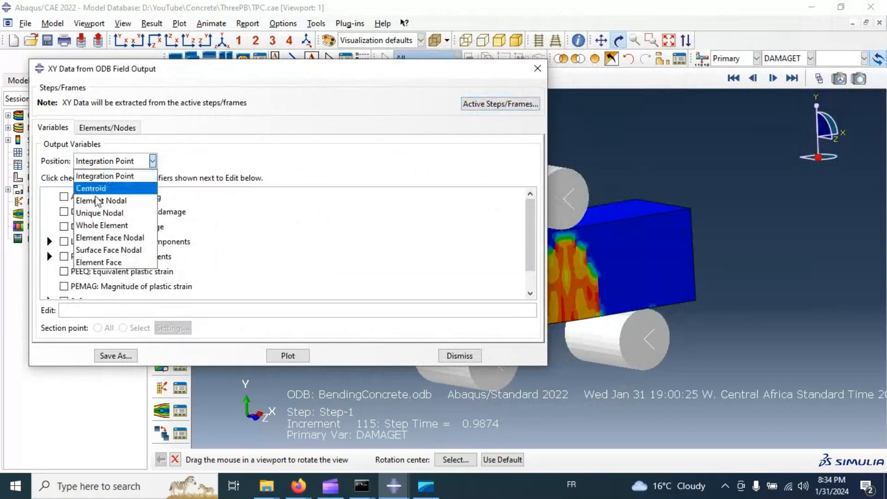
pyautogui.click(98, 212)
# Include the reaction force component RF2 in the XY data output variables.
pyautogui.scroll(-10, 78, 216)
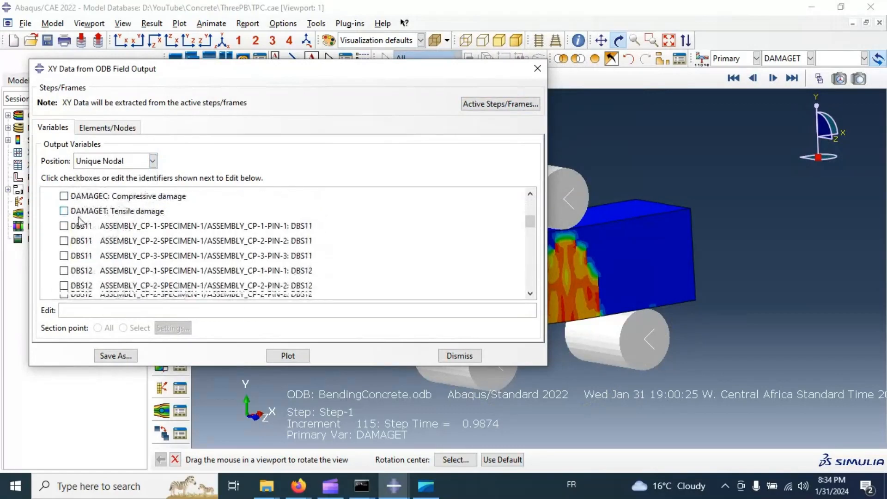
pyautogui.scroll(-15, 101, 239)
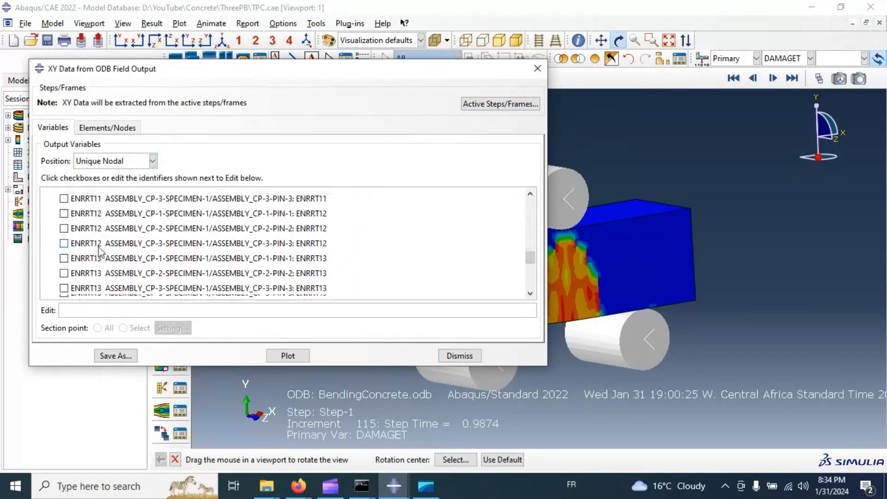
pyautogui.scroll(8, 73, 247)
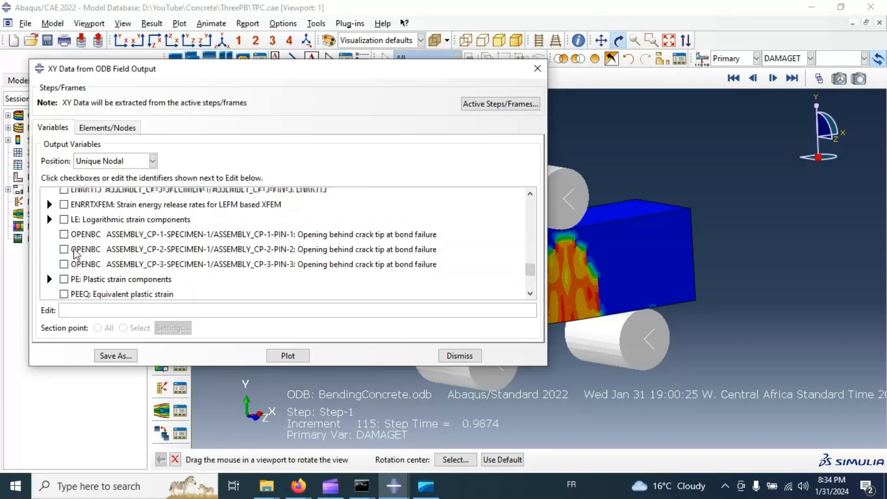
pyautogui.scroll(-5, 72, 247)
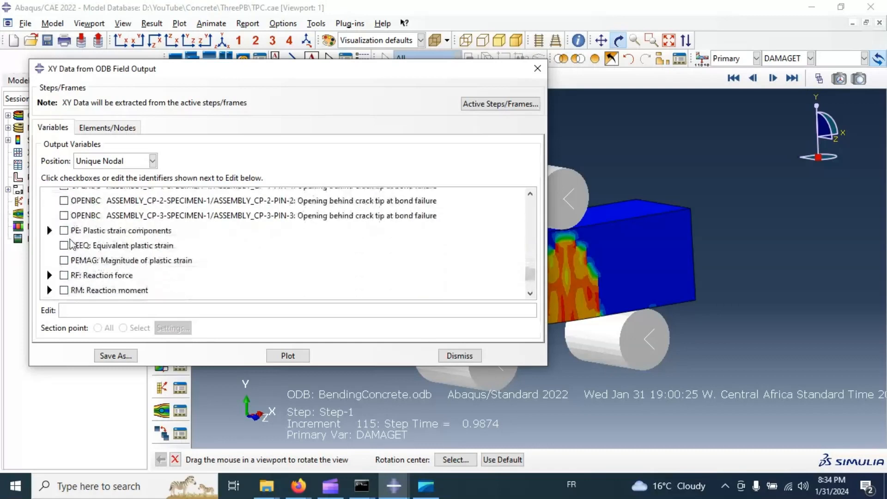
pyautogui.scroll(-3, 72, 245)
pyautogui.click(48, 236)
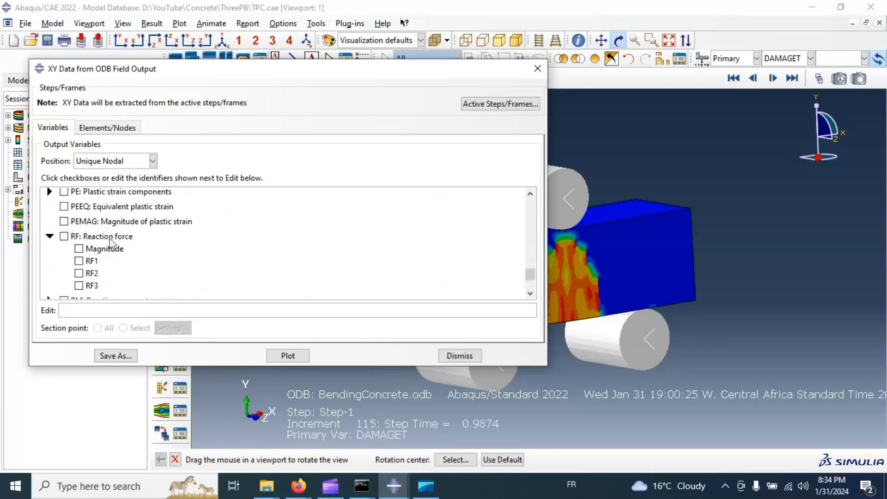
pyautogui.click(85, 273)
pyautogui.click(50, 237)
# Add the spatial displacement component U2 to the XY data output variables.
pyautogui.scroll(-1, 89, 262)
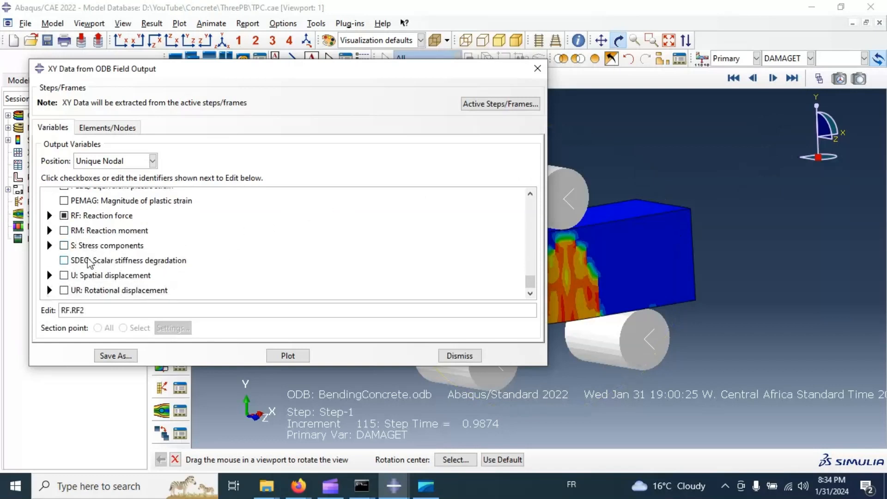
pyautogui.click(50, 275)
pyautogui.scroll(-3, 74, 274)
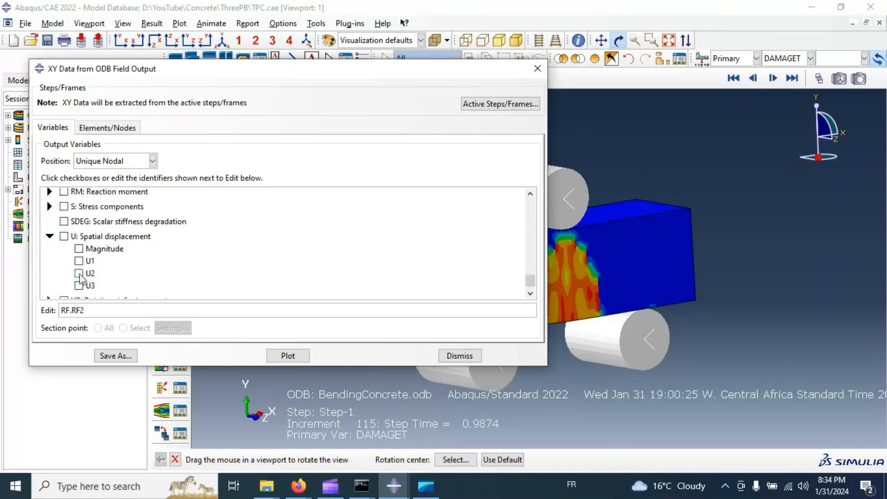
pyautogui.click(80, 273)
pyautogui.moveTo(102, 310); pyautogui.dragTo(65, 308)
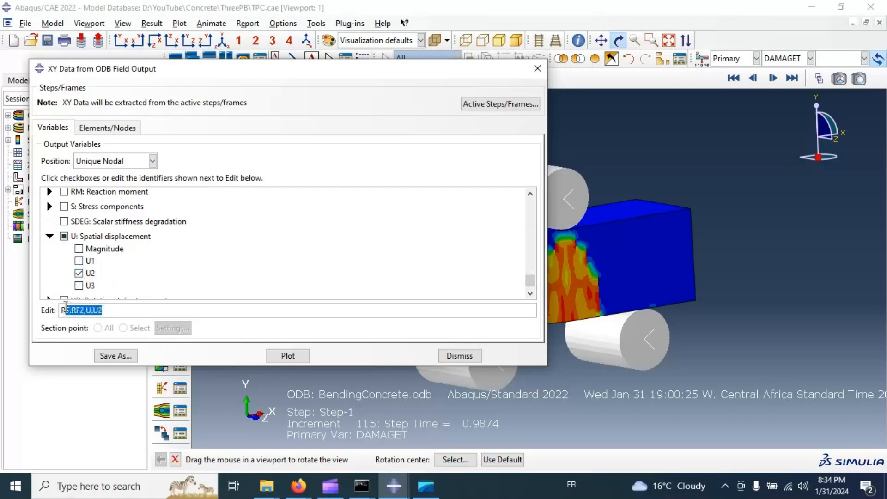
# Select the node set REFERENCE_POINT_PIN-1 as the extraction location and highlight it in the viewport.
pyautogui.click(107, 128)
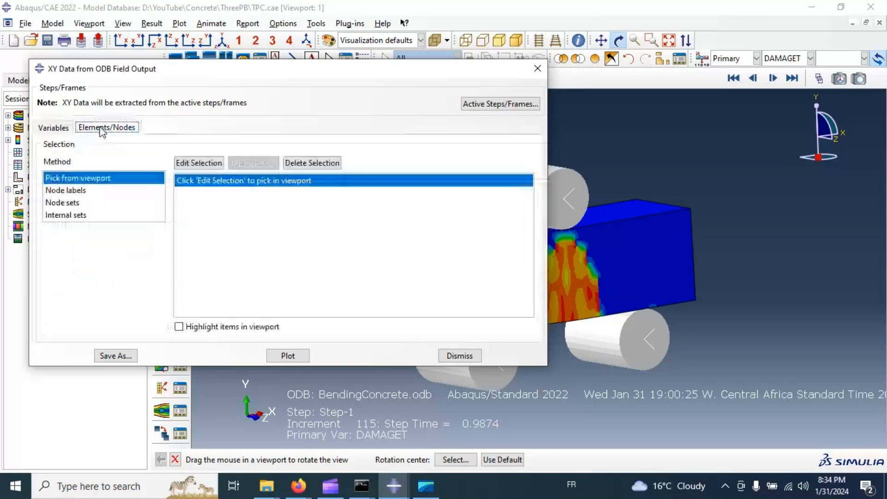
pyautogui.click(199, 163)
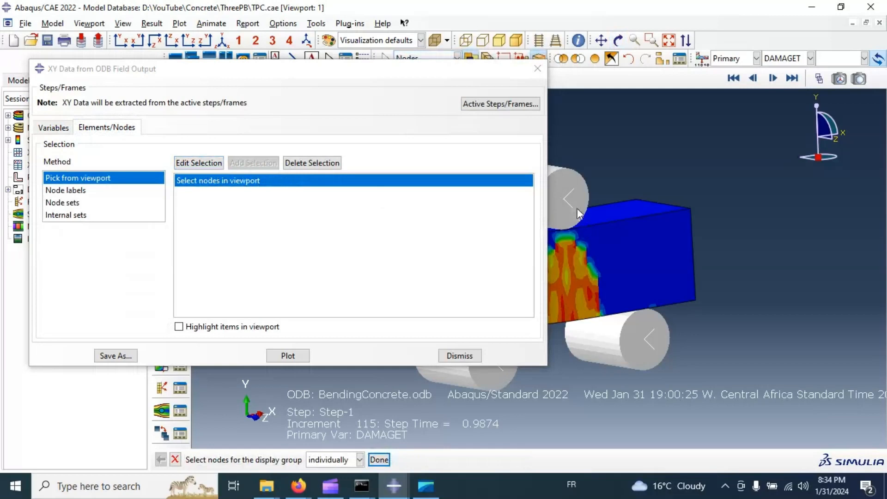
pyautogui.click(70, 204)
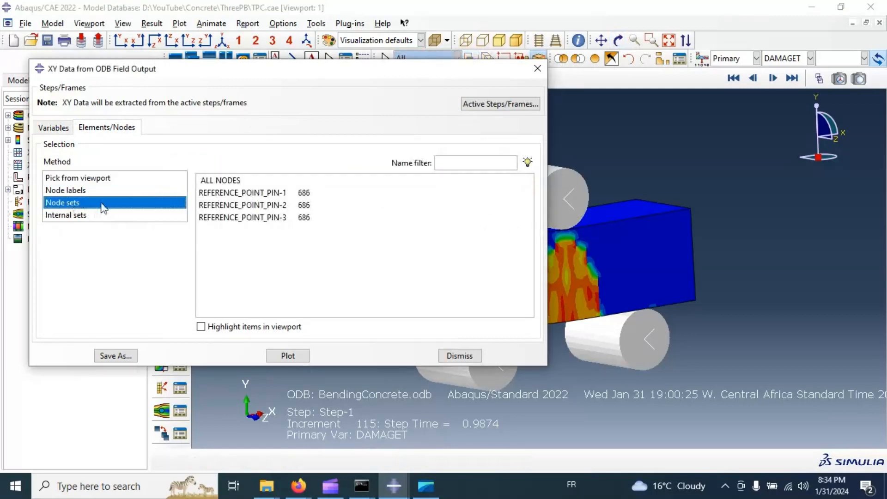
pyautogui.click(272, 196)
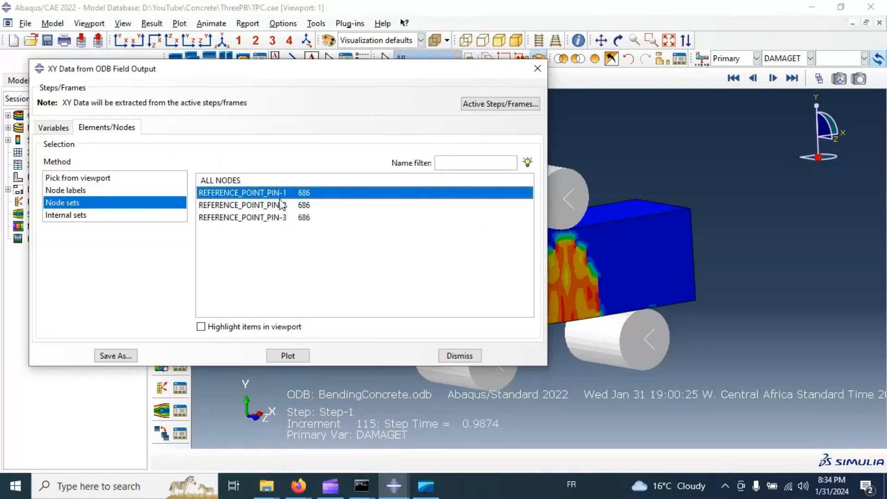
pyautogui.click(230, 327)
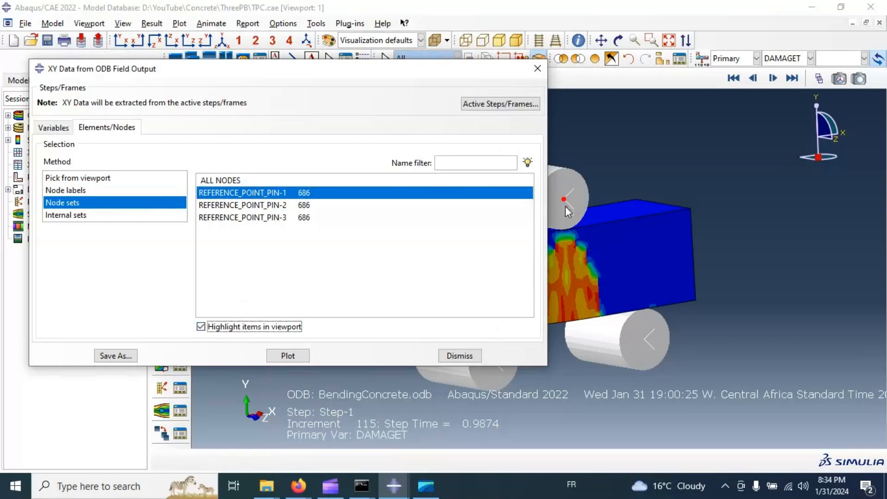
pyautogui.scroll(4, 644, 193)
pyautogui.scroll(-4, 595, 190)
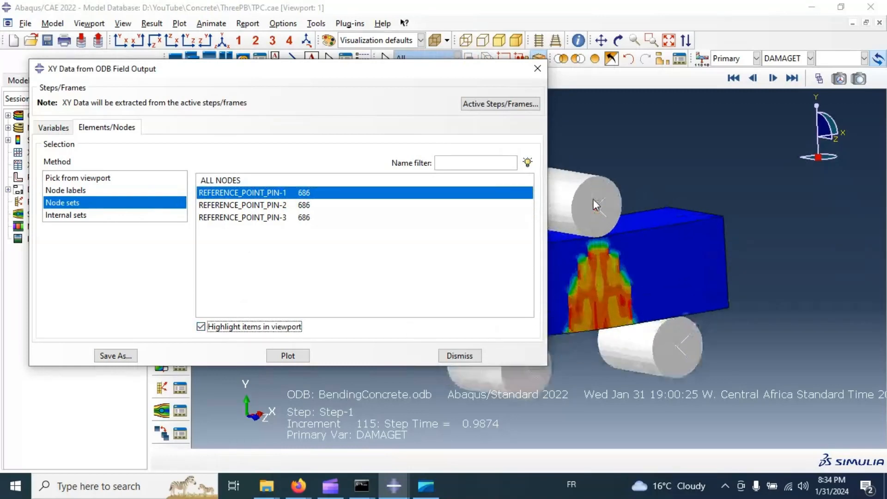
# Plot RF2 and U2 against time for the PIN-1 reference point and inspect both curves.
pyautogui.click(290, 355)
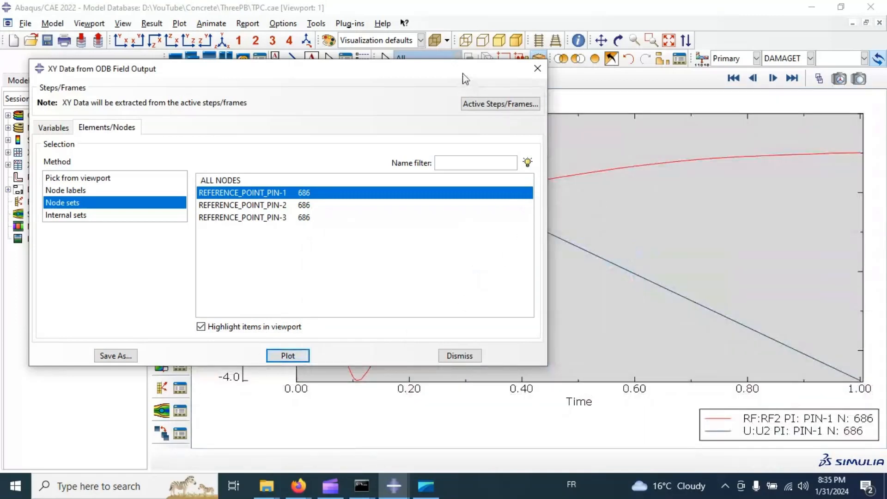
pyautogui.moveTo(463, 74); pyautogui.dragTo(714, 422)
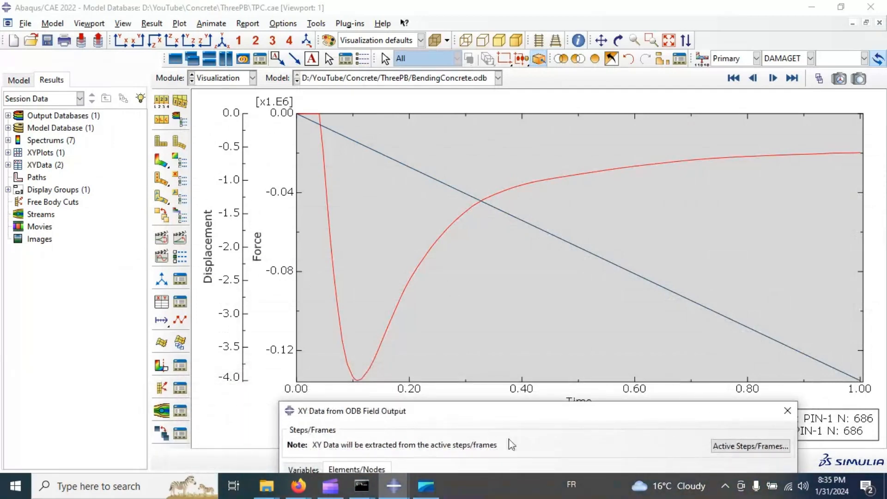
pyautogui.moveTo(517, 418); pyautogui.dragTo(487, 96)
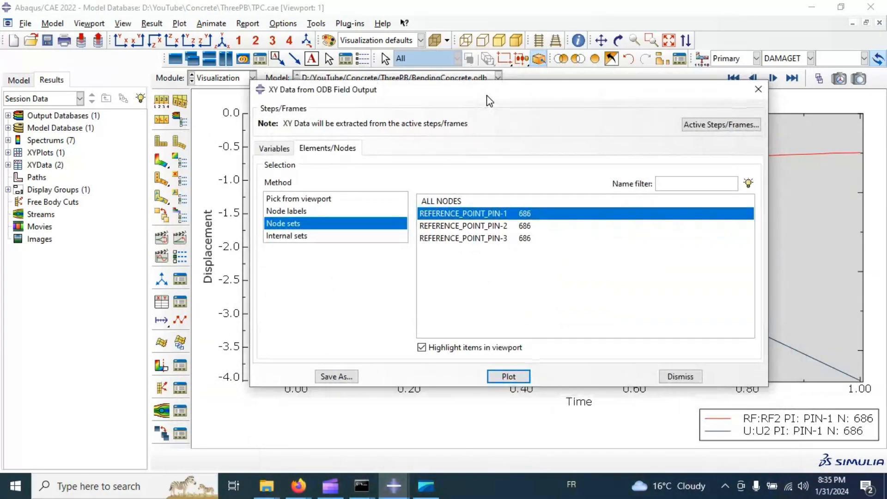
# Save the extracted RF2 and U2 XY data with the "as is" operation and close the field output extraction.
pyautogui.click(341, 376)
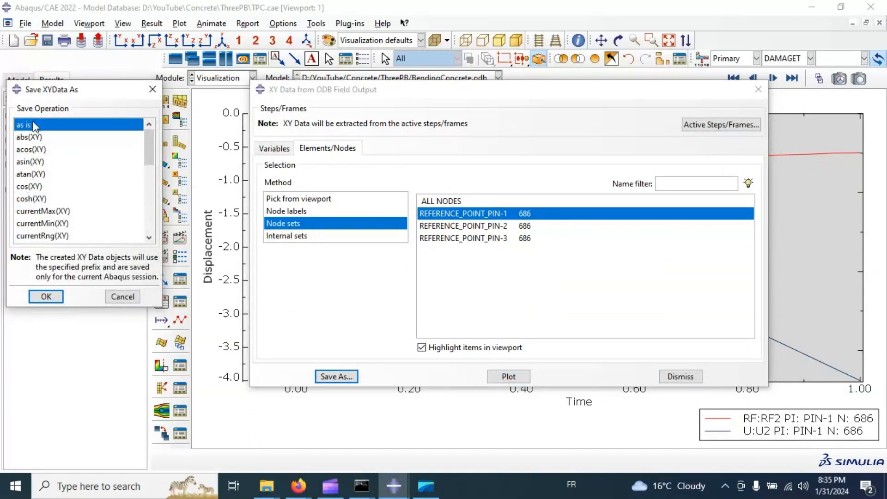
pyautogui.click(47, 296)
pyautogui.click(680, 377)
# Operate on the XY data by combining U2 with RF2 of PIN-1 and plot the resulting force-displacement expression.
pyautogui.click(161, 302)
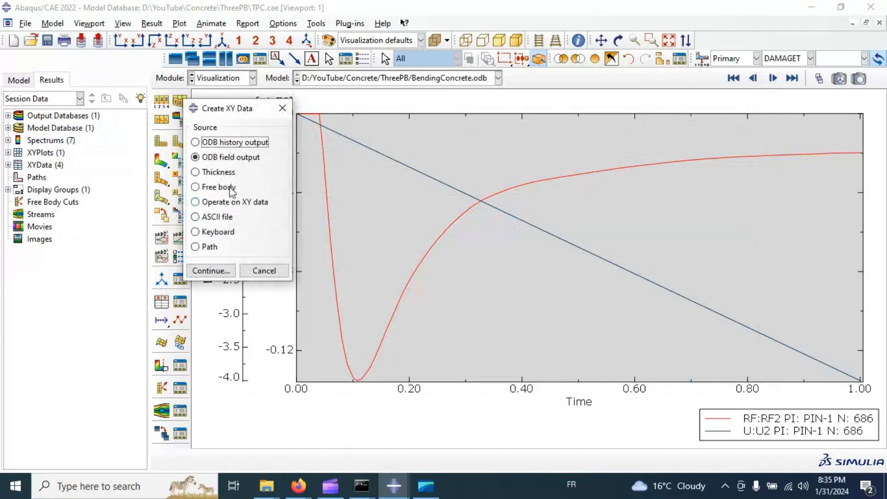
pyautogui.click(234, 204)
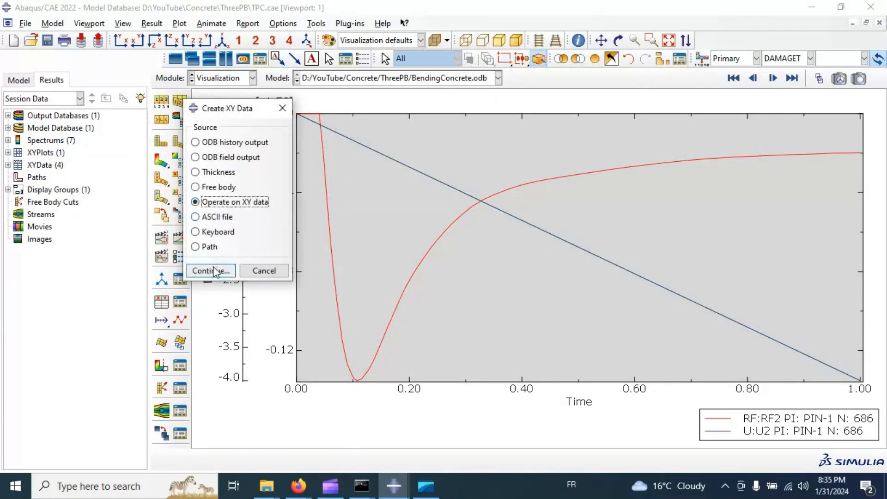
pyautogui.click(211, 270)
pyautogui.scroll(-2, 640, 300)
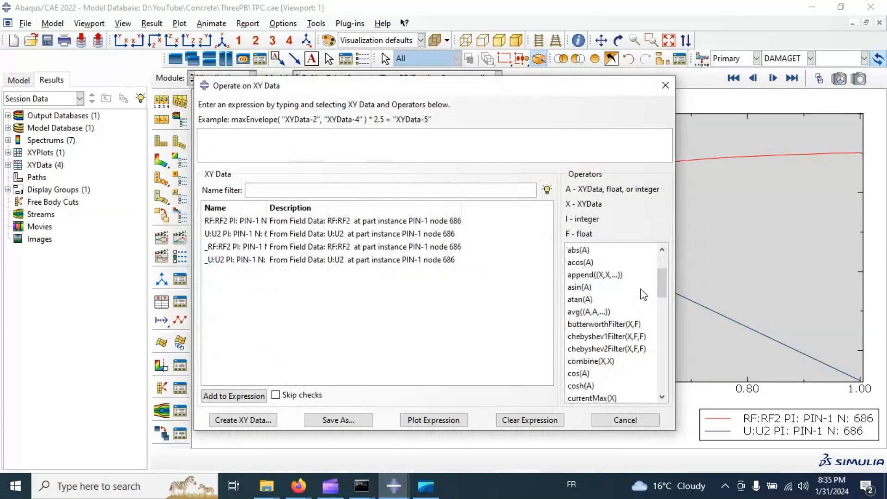
pyautogui.click(602, 362)
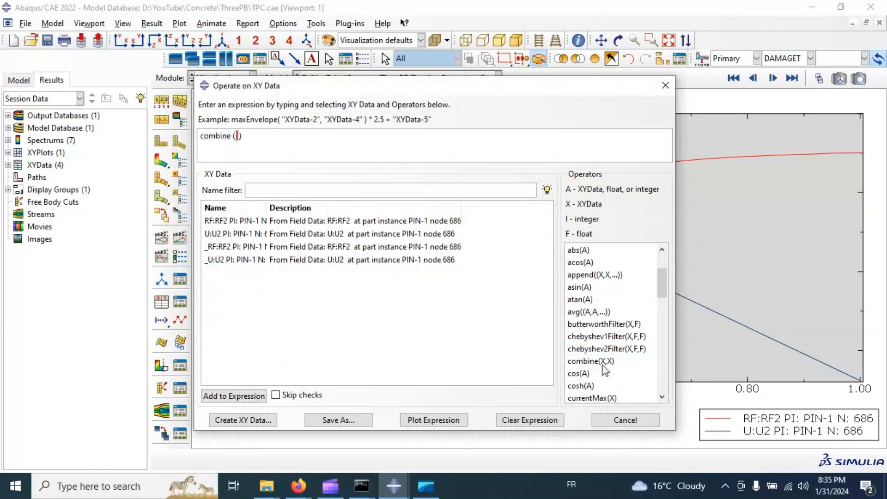
pyautogui.doubleClick(222, 234)
pyautogui.doubleClick(231, 222)
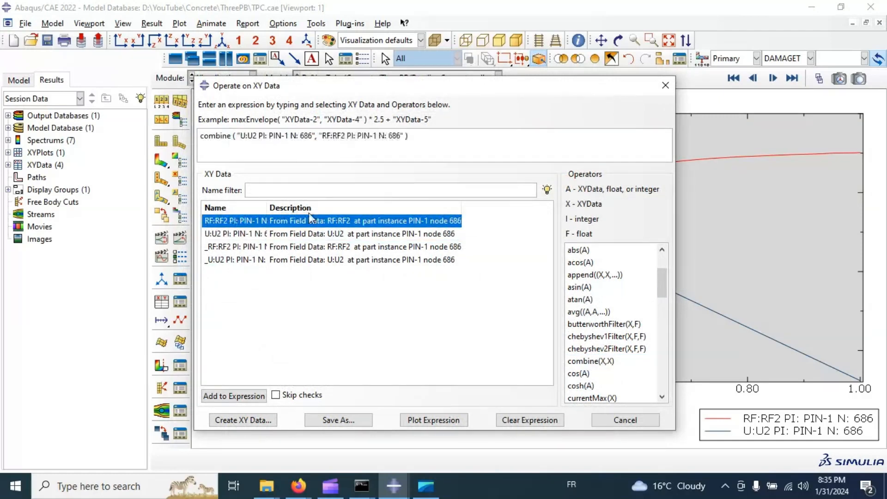
pyautogui.click(451, 419)
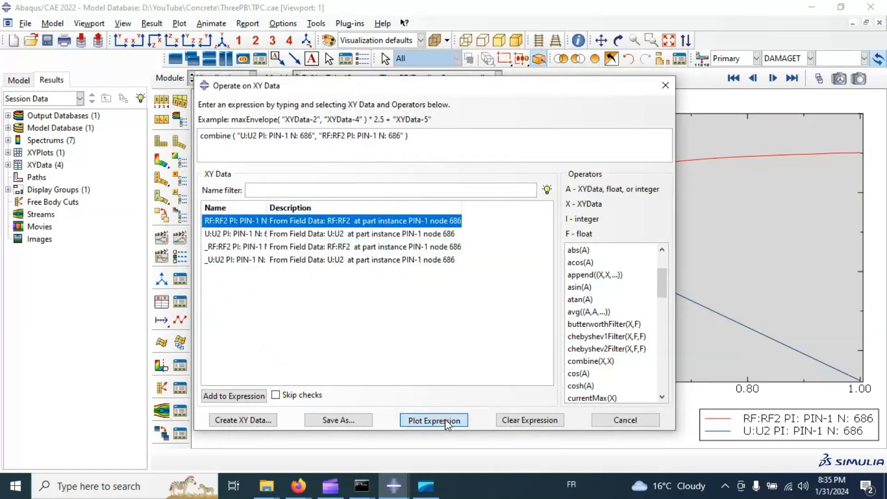
# Negate both the U2 and RF2 terms in the combine expression, replot the force-displacement curve, and close the operation.
pyautogui.moveTo(557, 91); pyautogui.dragTo(543, 59)
pyautogui.moveTo(417, 47); pyautogui.dragTo(396, 244)
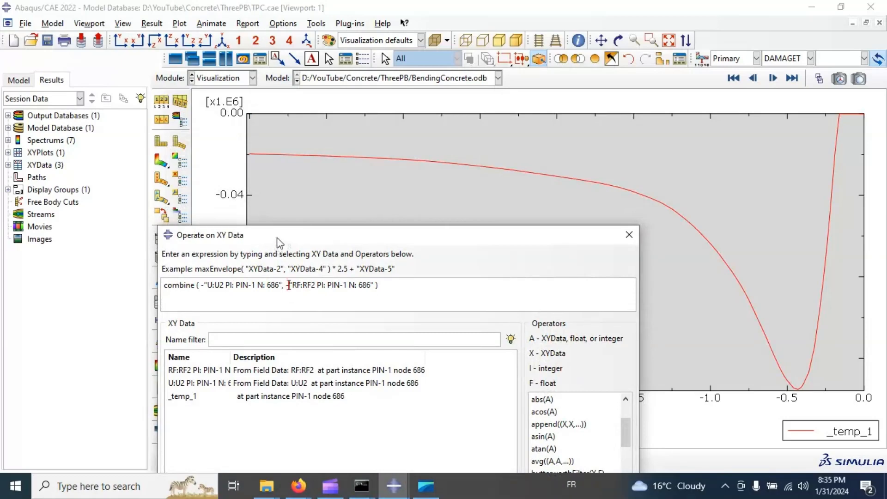
pyautogui.moveTo(278, 239); pyautogui.dragTo(224, 79)
pyautogui.click(356, 413)
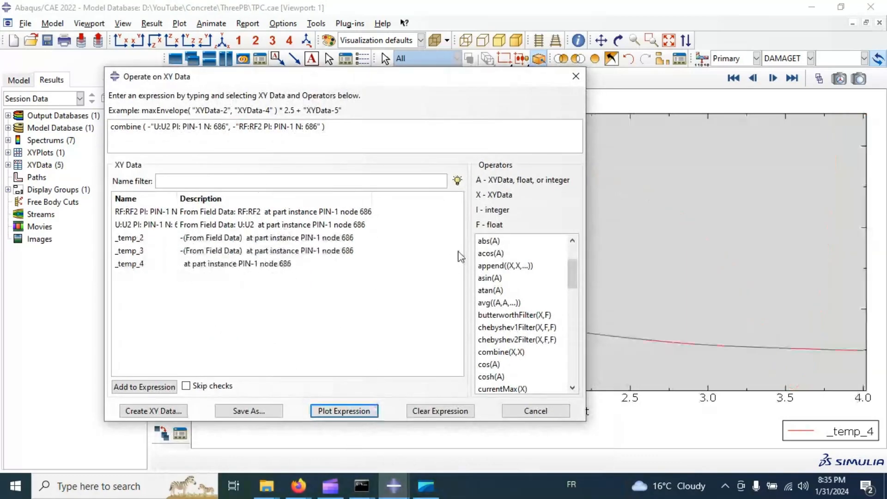
pyautogui.moveTo(458, 80); pyautogui.dragTo(609, 457)
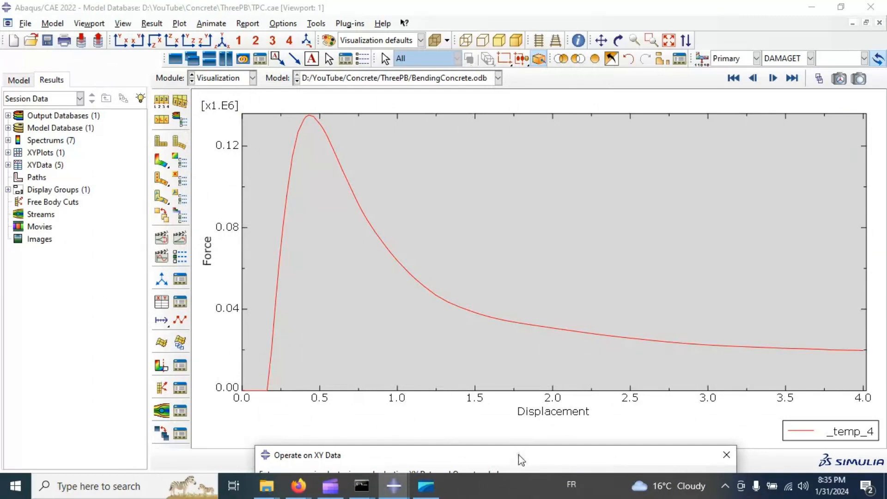
pyautogui.moveTo(521, 460); pyautogui.dragTo(510, 166)
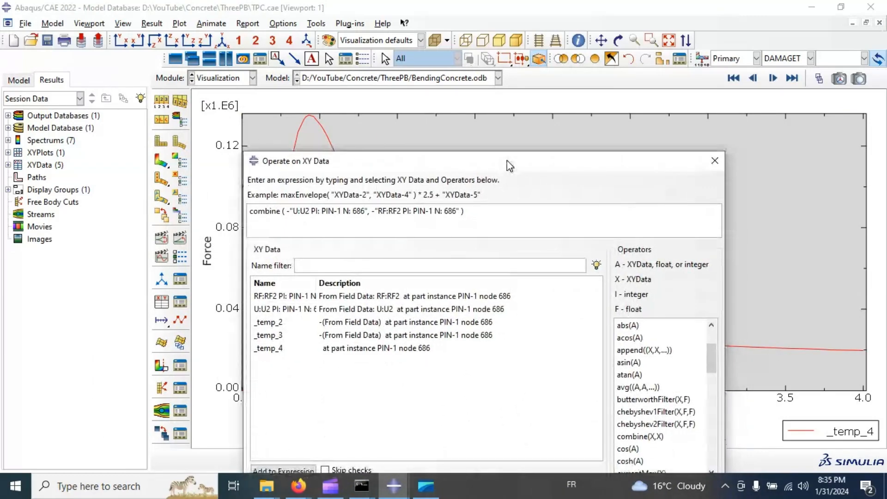
pyautogui.click(714, 161)
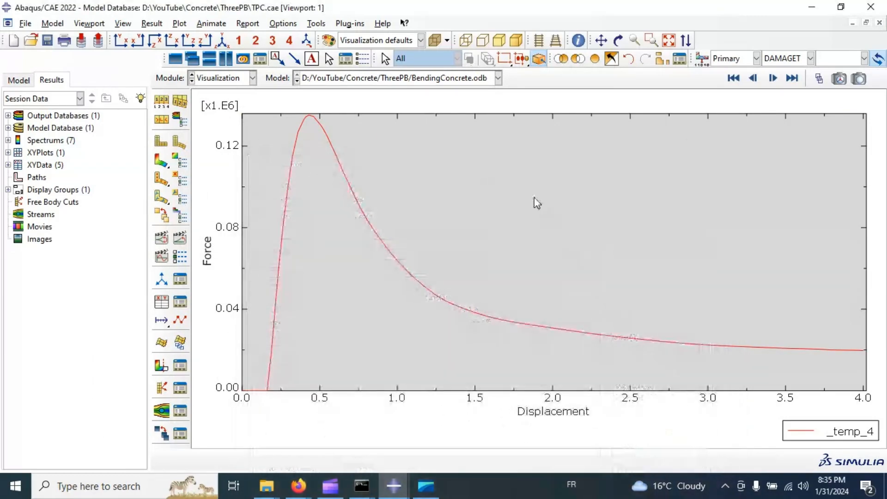
# Create a second viewport tiled vertically beside the curve and show the contour plot on the deformed model in it.
pyautogui.click(175, 59)
pyautogui.click(226, 59)
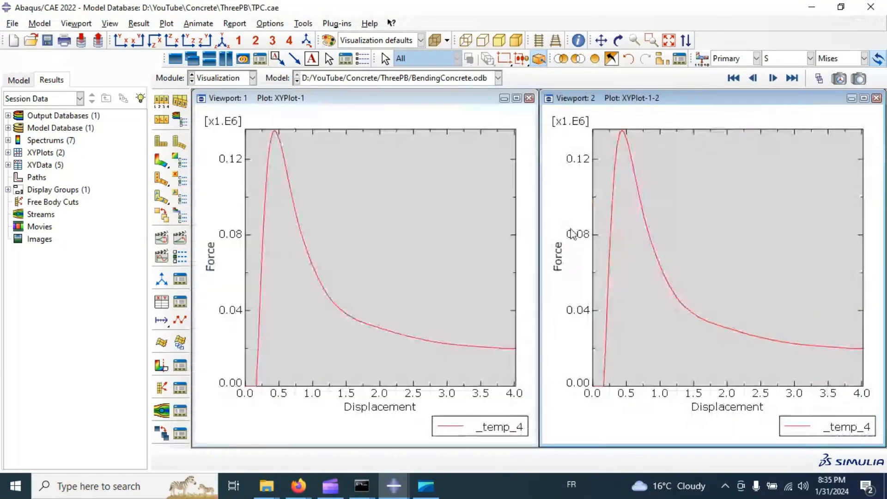
pyautogui.click(674, 227)
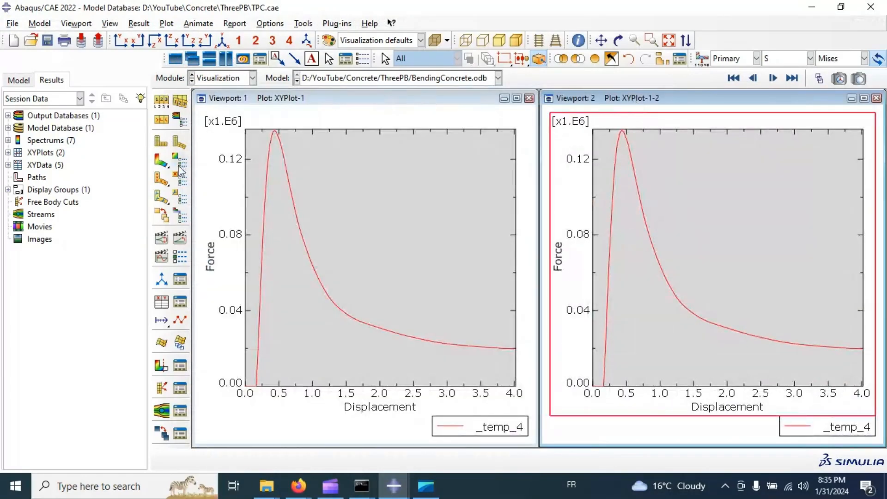
pyautogui.click(161, 160)
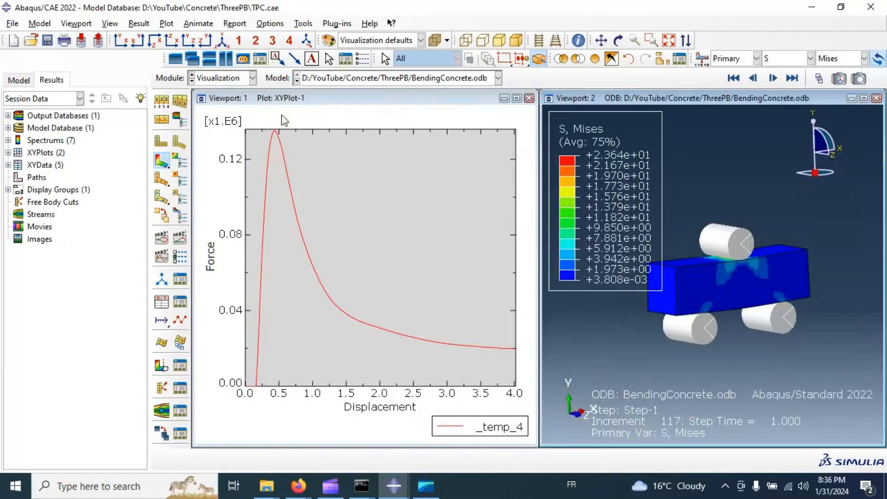
# Animate the time history in both the curve and model viewports and activate linked viewports.
pyautogui.click(180, 238)
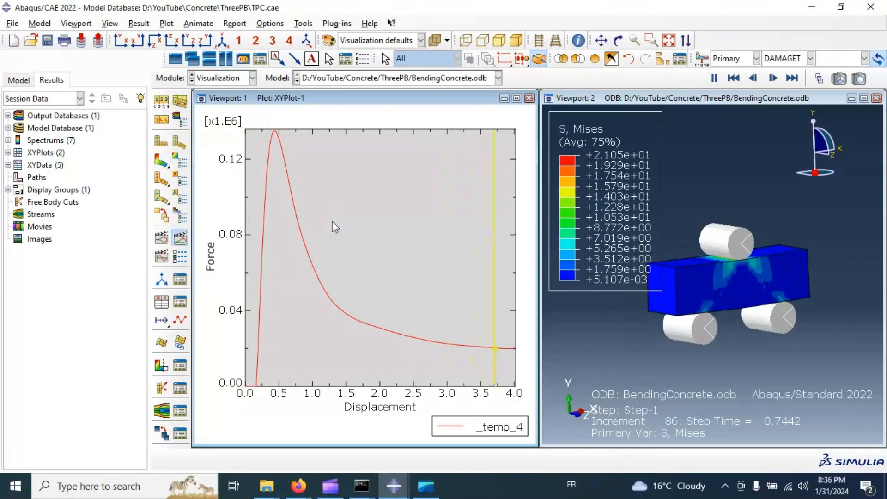
pyautogui.click(717, 96)
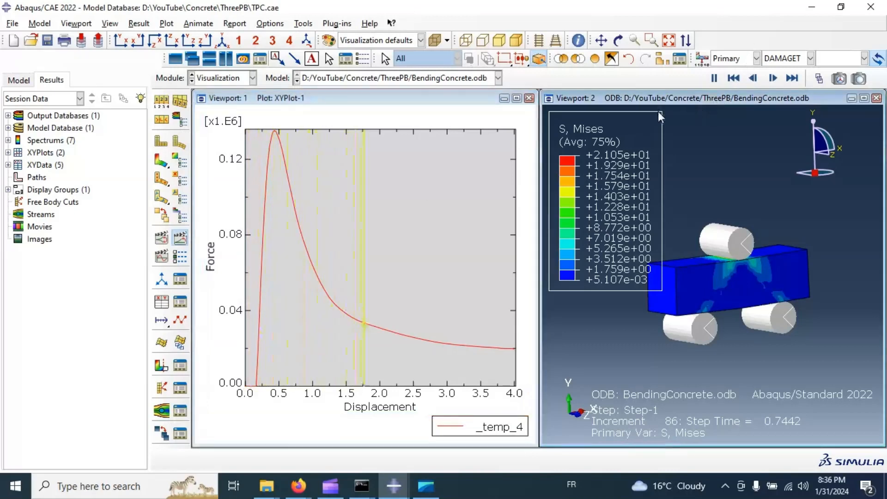
pyautogui.click(181, 240)
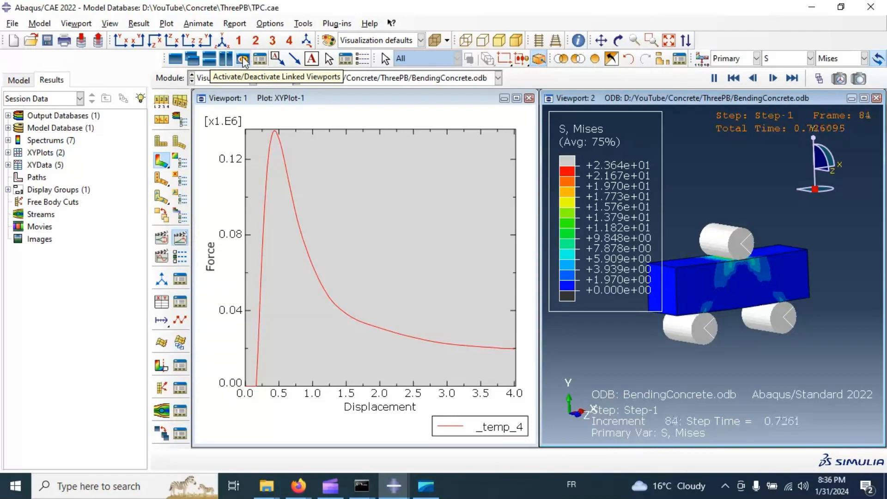
pyautogui.click(244, 60)
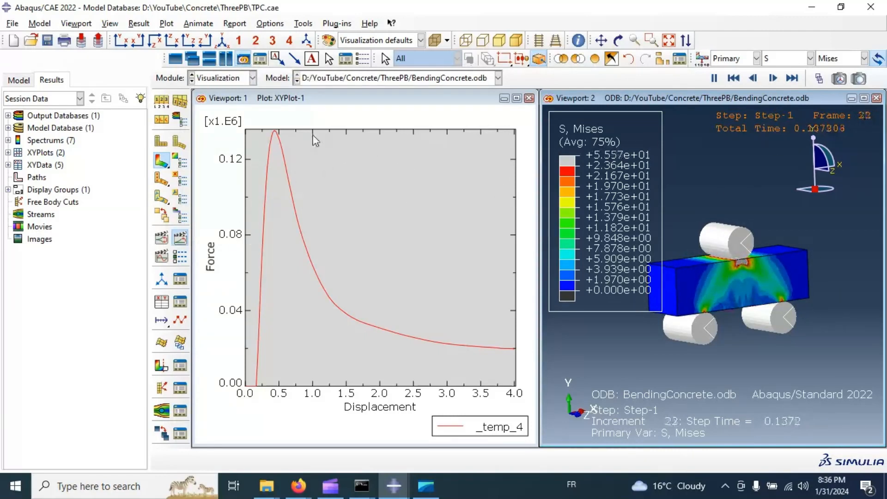
pyautogui.click(323, 102)
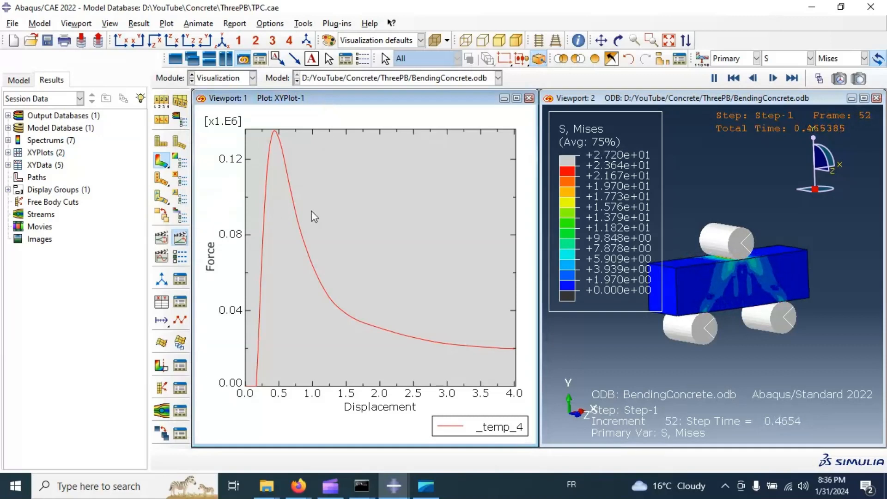
# Switch the second viewport's animated contour to DAMAGEC and finally to DAMAGET, and examine the damage zone beneath the loading pin.
pyautogui.click(785, 60)
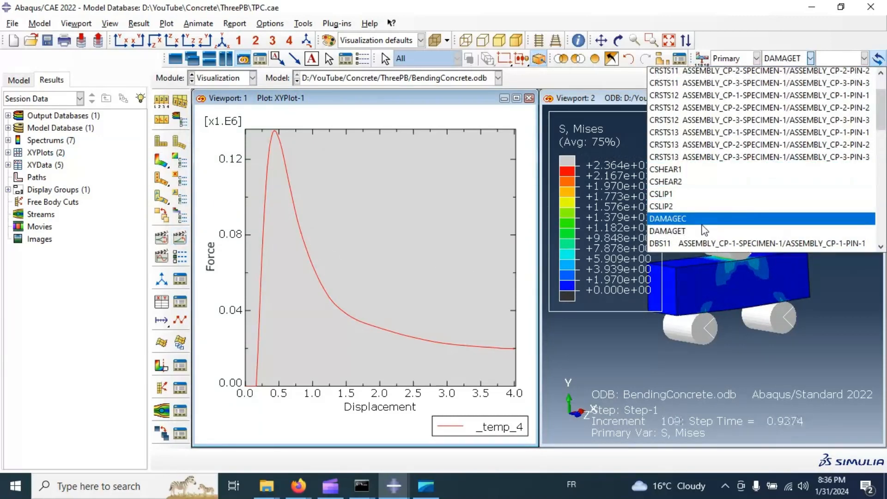
pyautogui.click(708, 215)
pyautogui.click(811, 59)
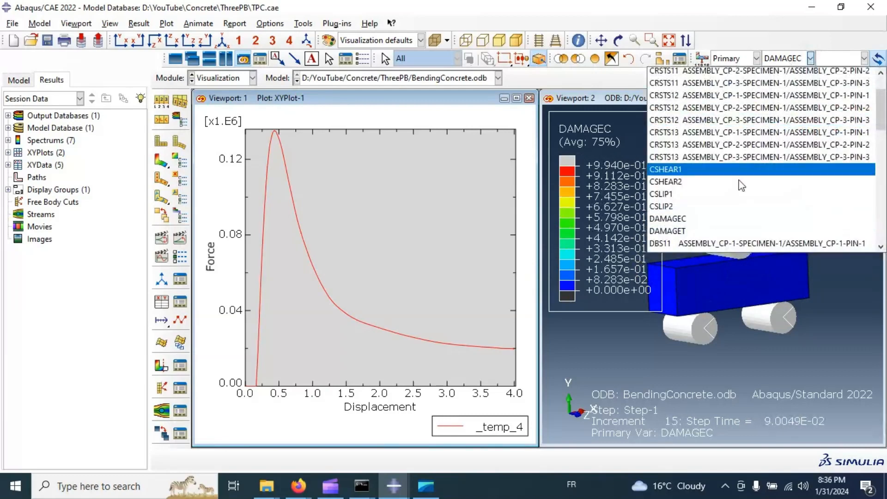
pyautogui.click(702, 235)
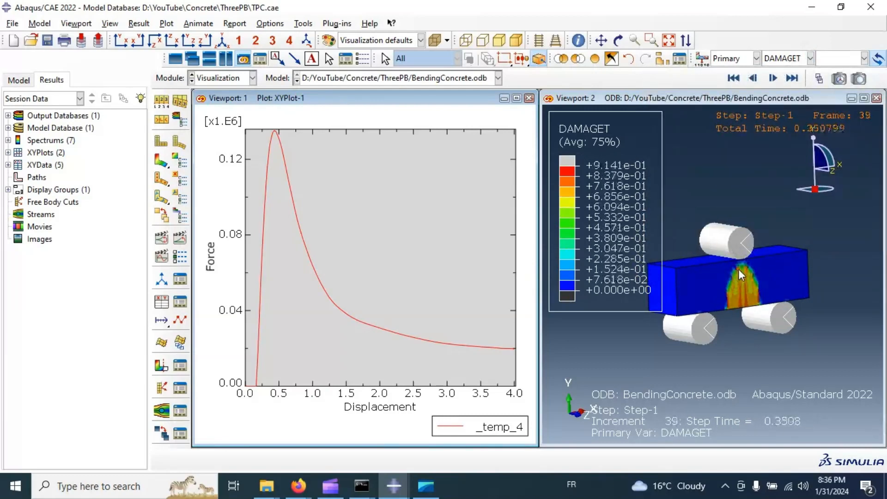
pyautogui.scroll(3, 809, 278)
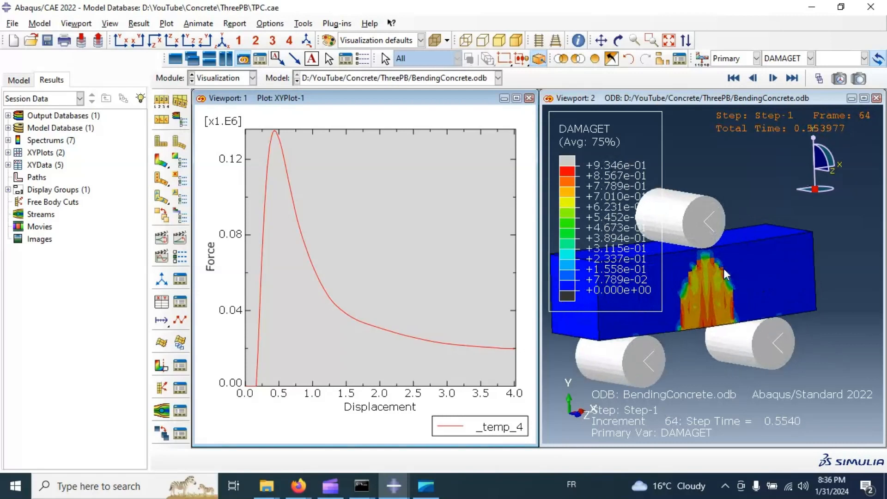
pyautogui.scroll(-1, 739, 274)
pyautogui.scroll(3, 577, 322)
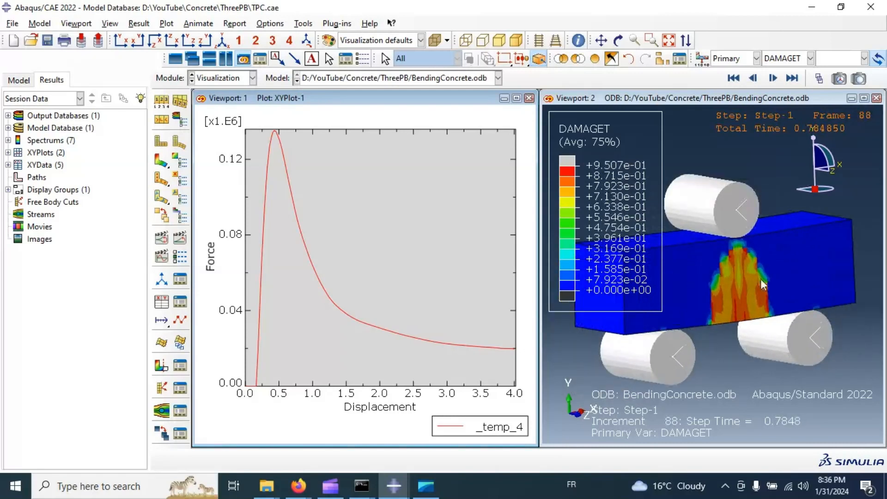